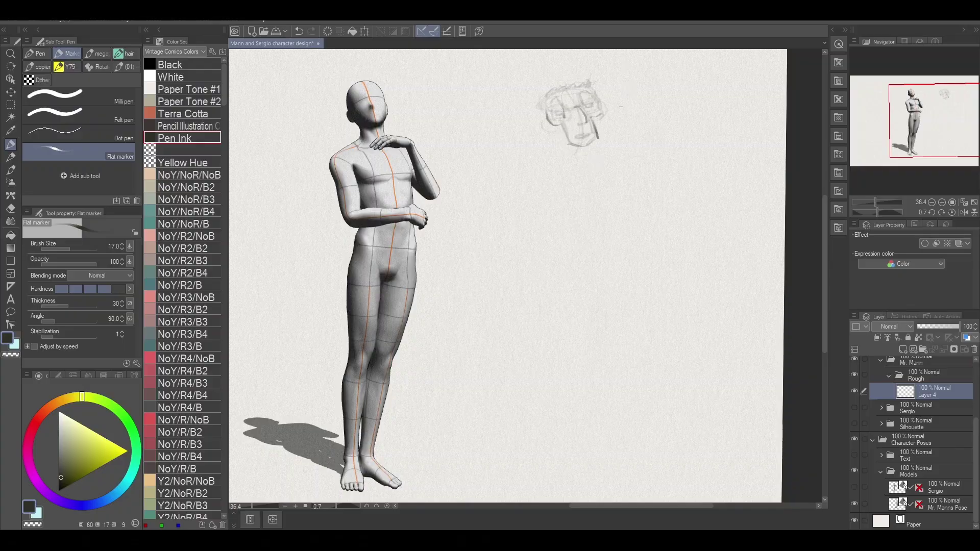
- Refine the sketched head and rough in the body's gesture with spine, shoulders, arms and legs beside the posed model
left_click_drag(598, 101, 548, 109)
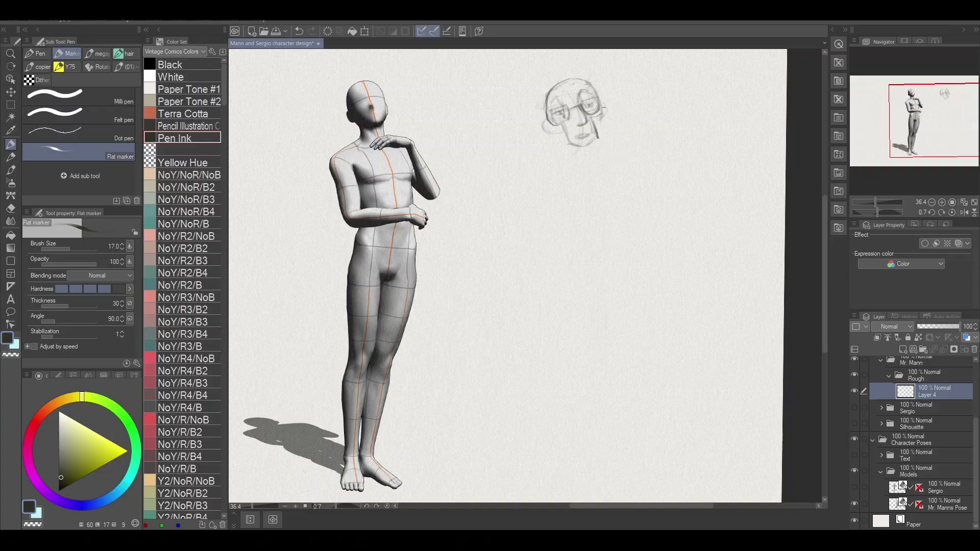
mouse_move(609, 216)
left_mouse_down()
mouse_move(572, 177)
mouse_move(623, 165)
left_mouse_up()
mouse_move(594, 241)
left_mouse_down()
mouse_move(614, 448)
mouse_move(609, 375)
mouse_move(612, 420)
left_mouse_up()
left_click_drag(574, 127, 613, 380)
left_click_drag(582, 89, 554, 163)
left_click_drag(606, 89, 631, 98)
left_click_drag(638, 100, 617, 197)
left_click_drag(640, 138, 605, 196)
left_click_drag(618, 83, 638, 147)
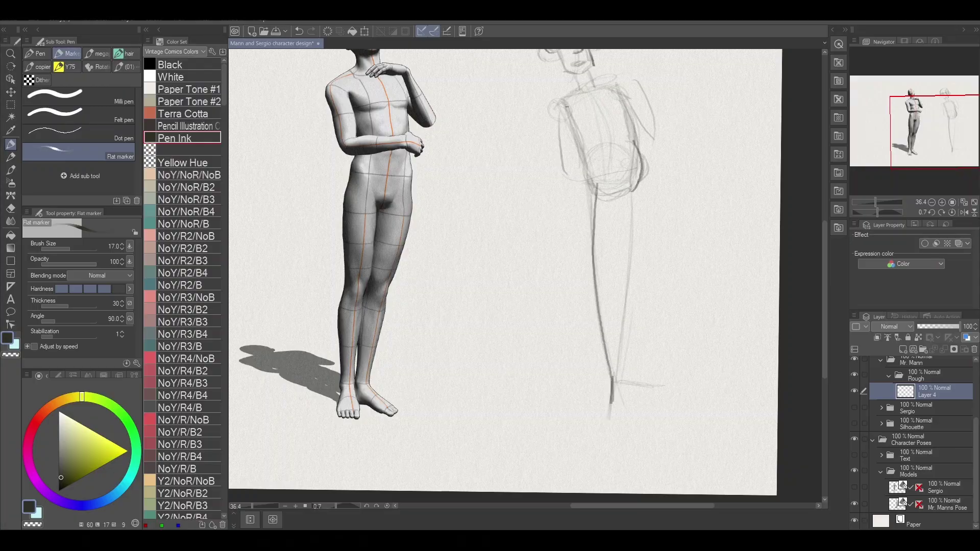
- Build up the standing figure's torso, pelvis, arms and long legs with darker sketch strokes
left_click_drag(627, 135, 585, 181)
left_click_drag(574, 130, 579, 148)
left_click_drag(608, 102, 594, 199)
left_click_drag(643, 179, 631, 372)
left_click_drag(617, 204, 615, 273)
left_click_drag(615, 225, 594, 382)
left_click_drag(595, 377, 586, 193)
left_click_drag(658, 133, 632, 174)
left_click_drag(575, 129, 604, 115)
left_click_drag(629, 180, 603, 123)
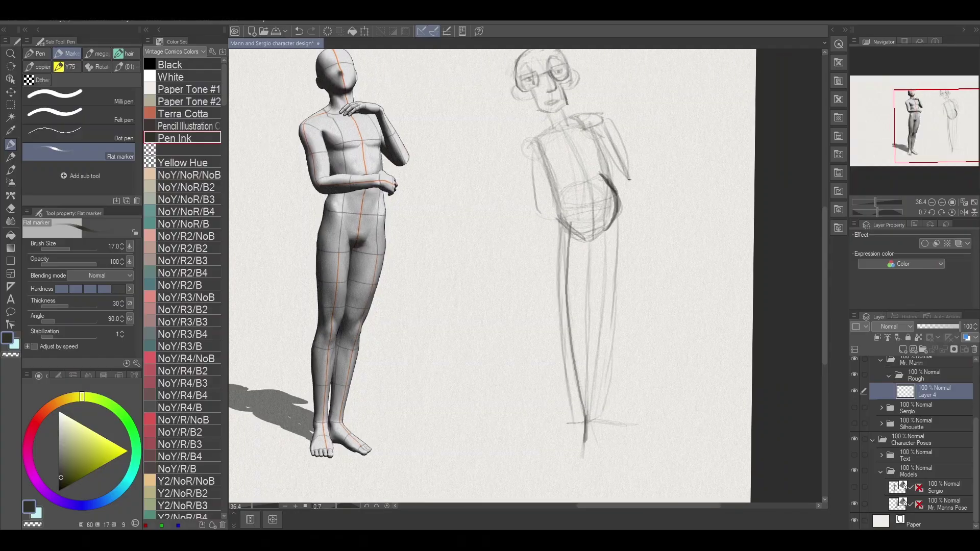
left_click_drag(596, 178, 564, 204)
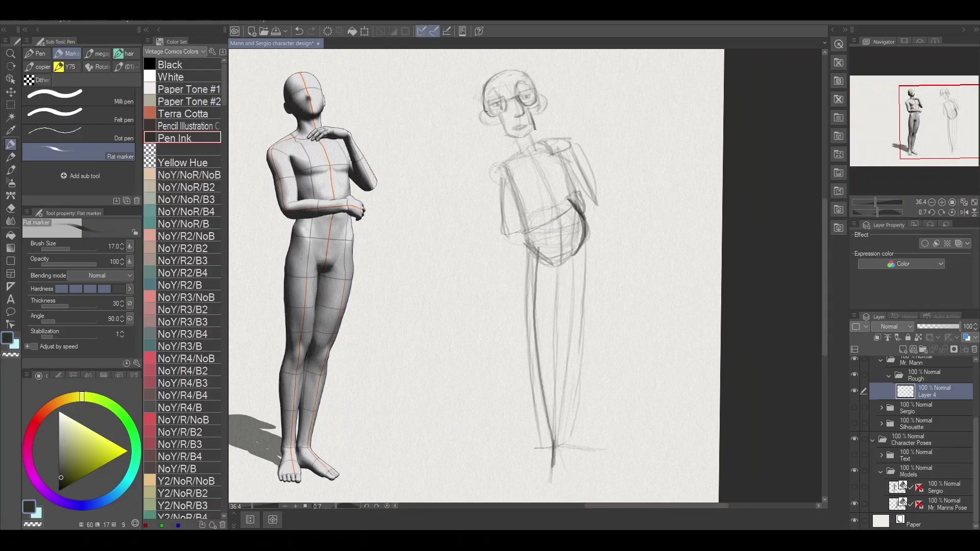
- Clean up and redraw the lines of the figure's face with the eraser and Flat marker
key("e")
key("p")
scroll(510, 142, "up", 3)
left_click_drag(510, 143, 498, 153)
mouse_move(475, 108)
left_mouse_down()
mouse_move(412, 169)
mouse_move(478, 108)
mouse_move(418, 151)
mouse_move(486, 110)
mouse_move(516, 148)
left_mouse_up()
key("e")
key("p")
key("p")
- On a new layer, construct a tilted front-facing head with a tapered jaw, facial guidelines and neck lines
left_click_drag(411, 173, 442, 201)
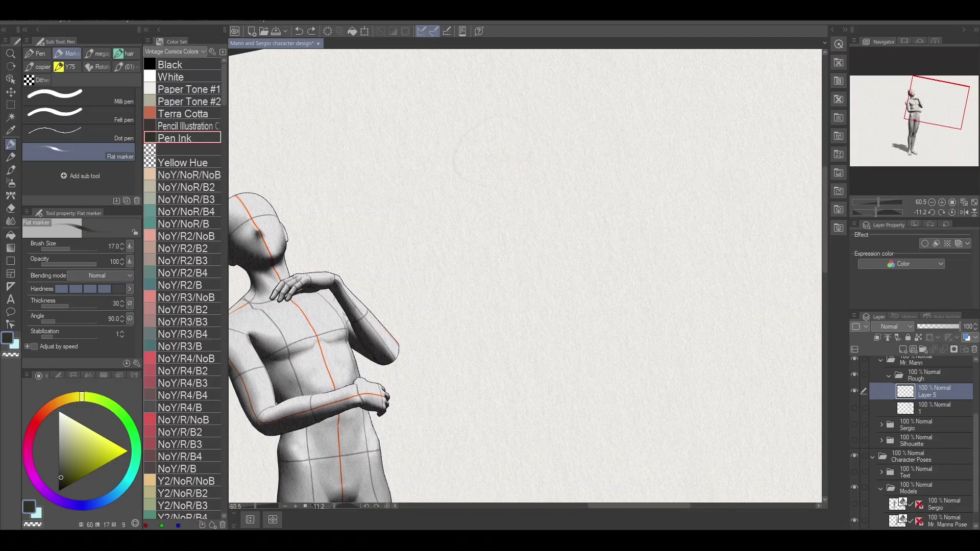
left_click_drag(517, 110, 472, 183)
left_click_drag(522, 115, 535, 151)
left_click_drag(459, 144, 505, 205)
left_click_drag(526, 120, 538, 188)
left_click_drag(542, 176, 494, 204)
left_click_drag(451, 144, 533, 113)
mouse_move(467, 180)
left_mouse_down()
mouse_move(532, 177)
mouse_move(520, 199)
left_mouse_up()
left_click_drag(478, 117, 531, 228)
mouse_move(527, 115)
left_mouse_down()
mouse_move(517, 181)
mouse_move(530, 221)
left_mouse_up()
- Place a symmetry ruler along the head's tilted centre line and sketch the eyes, nose and mouth
key("u")
key("p")
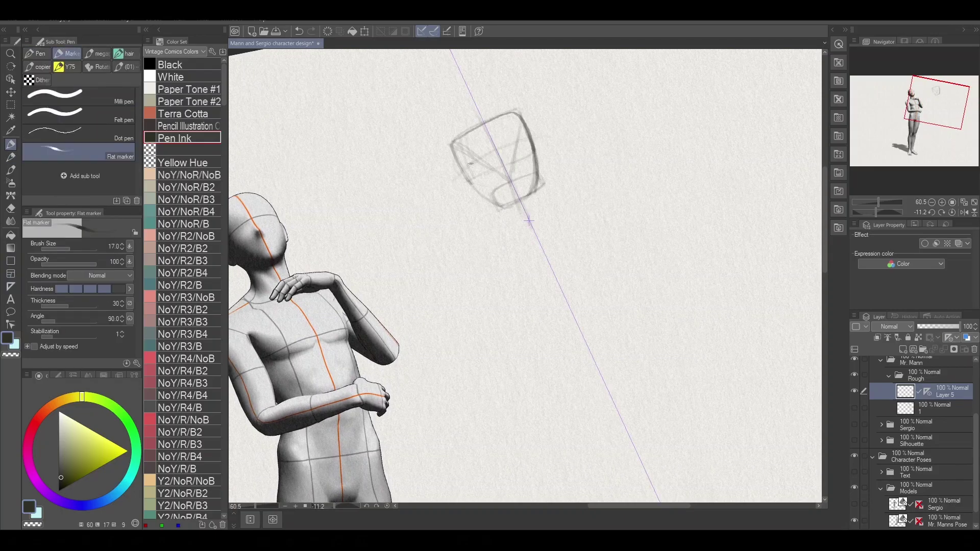
left_click_drag(529, 125, 539, 192)
mouse_move(540, 189)
left_mouse_down()
mouse_move(472, 184)
mouse_move(489, 156)
left_mouse_up()
left_click_drag(505, 146, 527, 137)
left_click_drag(480, 137, 488, 153)
mouse_move(511, 146)
left_mouse_down()
mouse_move(506, 121)
mouse_move(508, 146)
mouse_move(540, 121)
mouse_move(525, 139)
left_mouse_up()
left_click_drag(472, 166, 487, 158)
left_click_drag(484, 192, 503, 186)
left_click_drag(472, 164, 531, 137)
- Add round glasses, ears and a short dark hairline to the front-facing head
mouse_move(483, 153)
left_mouse_down()
mouse_move(466, 163)
mouse_move(491, 171)
left_mouse_up()
left_click_drag(515, 153, 531, 139)
left_click_drag(469, 197, 460, 175)
left_click_drag(540, 138, 544, 162)
left_click_drag(515, 125, 522, 121)
left_click_drag(452, 145, 456, 169)
left_click_drag(522, 111, 536, 133)
mouse_move(450, 144)
left_mouse_down()
mouse_move(495, 109)
mouse_move(531, 123)
left_mouse_up()
left_click_drag(526, 125, 539, 140)
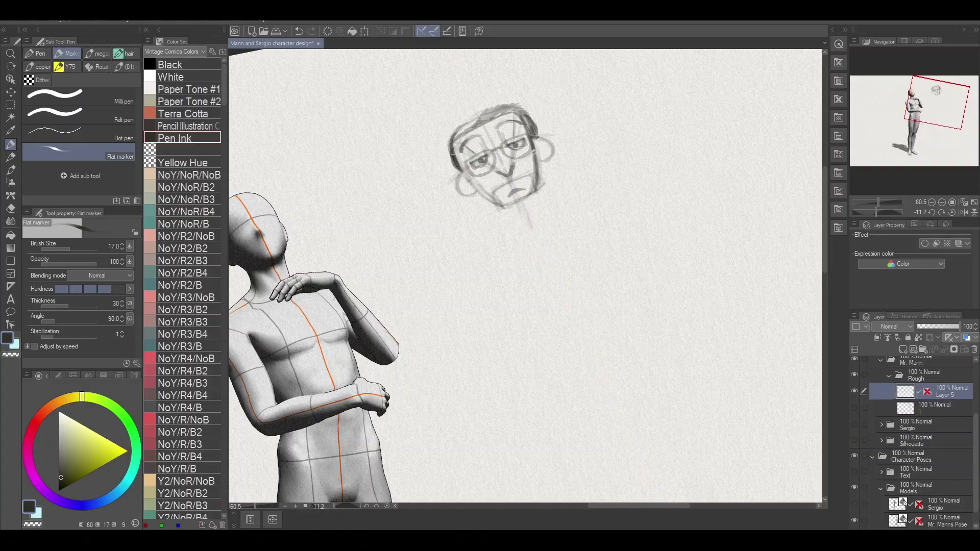
- Undo the last hair strokes and redraw a taller head outline with wavy hair and a cleaner jaw
key("ctrl+z")
key("ctrl+z")
left_click_drag(448, 145, 526, 105)
left_click_drag(464, 108, 526, 118)
mouse_move(449, 149)
left_mouse_down()
mouse_move(506, 94)
mouse_move(528, 133)
mouse_move(510, 203)
left_mouse_up()
key("e")
key("p")
left_click_drag(539, 134, 535, 187)
left_click_drag(503, 204, 536, 194)
key("e")
mouse_move(536, 122)
left_mouse_down()
mouse_move(459, 194)
mouse_move(497, 197)
left_mouse_up()
- Redraw the glasses and tint both lenses with the NoY/R4/NoB colour
key("p")
left_click_drag(465, 153, 487, 172)
mouse_move(500, 135)
left_mouse_down()
mouse_move(530, 153)
mouse_move(485, 170)
mouse_move(527, 156)
left_mouse_up()
left_click(183, 359)
left_click_drag(475, 153, 484, 172)
- Define both ears and the raised eyebrows in the dark colour and tidy the chin and neck area
key("x")
left_click_drag(539, 135, 544, 163)
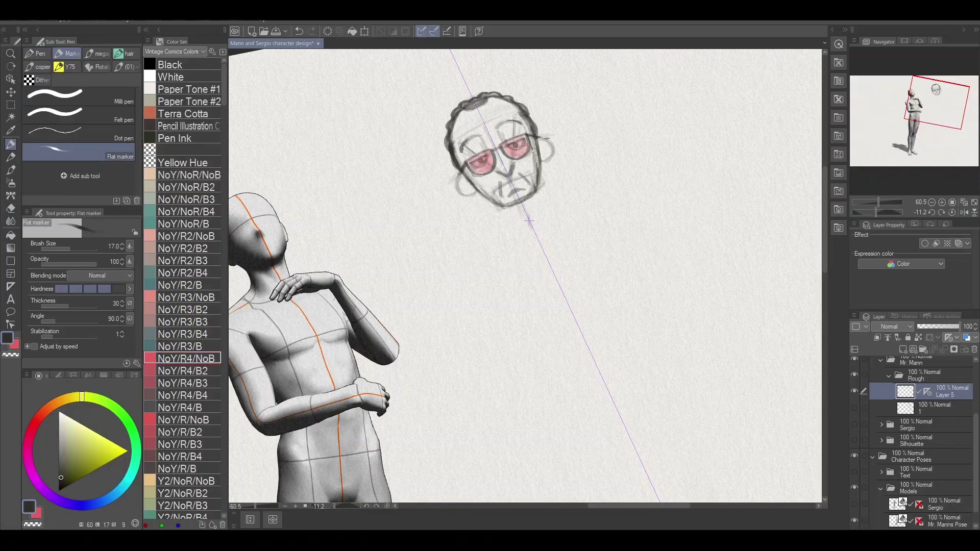
left_click_drag(462, 176, 459, 196)
left_click_drag(498, 128, 503, 146)
left_click_drag(487, 136, 465, 153)
left_click_drag(503, 122, 520, 124)
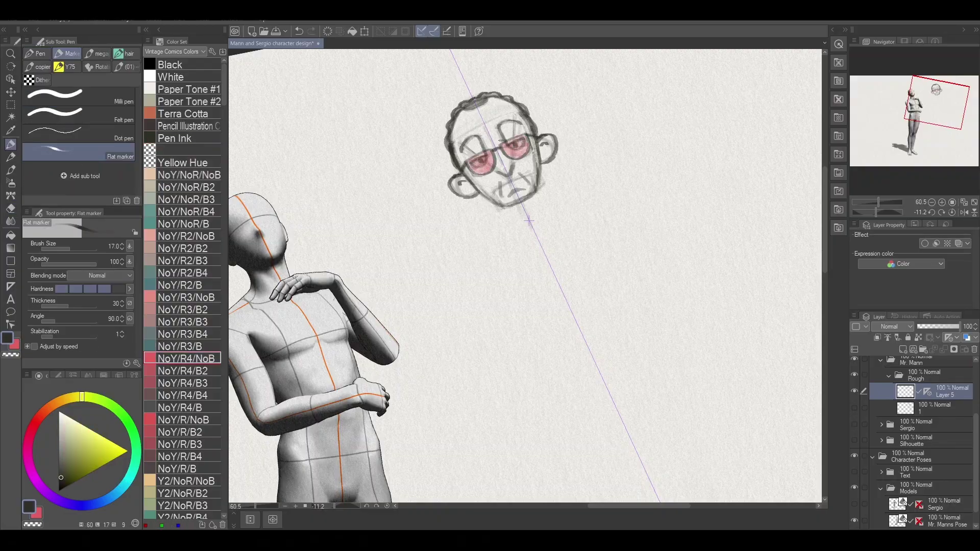
left_click_drag(530, 220, 517, 206)
mouse_move(484, 174)
left_mouse_down()
mouse_move(515, 189)
mouse_move(480, 245)
left_mouse_up()
key("e")
key("p")
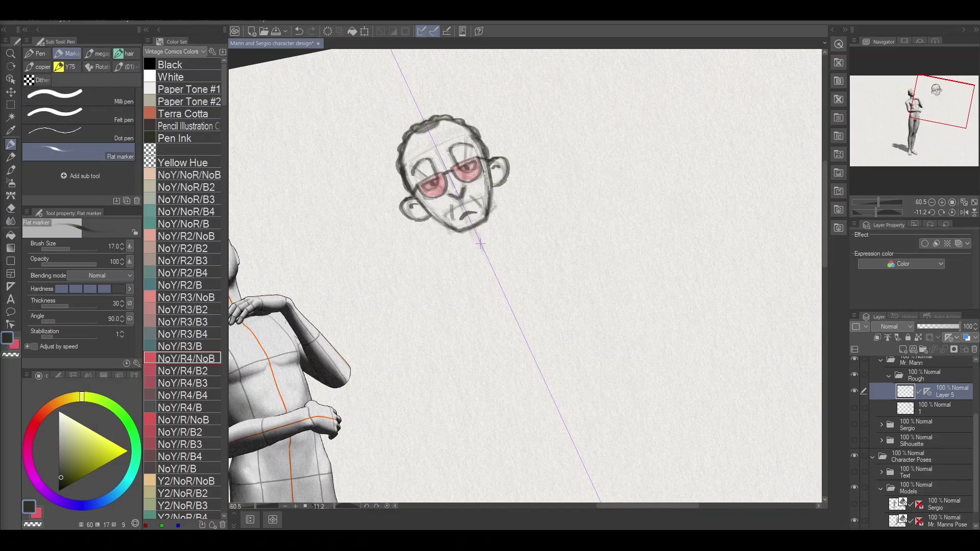
- Turn off the symmetry ruler and transform the front-facing head to adjust its shape and placement
right_click(927, 392)
left_click(898, 396)
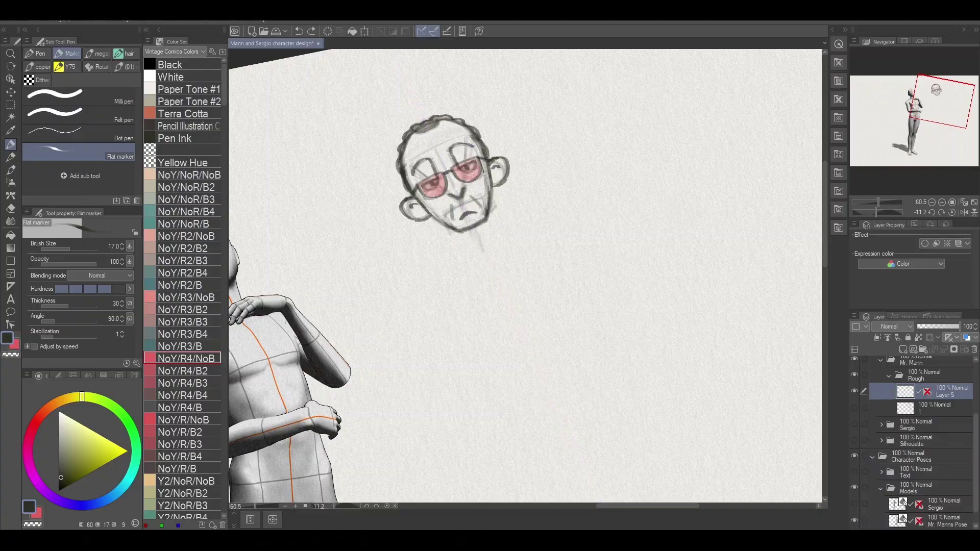
key("ctrl+t")
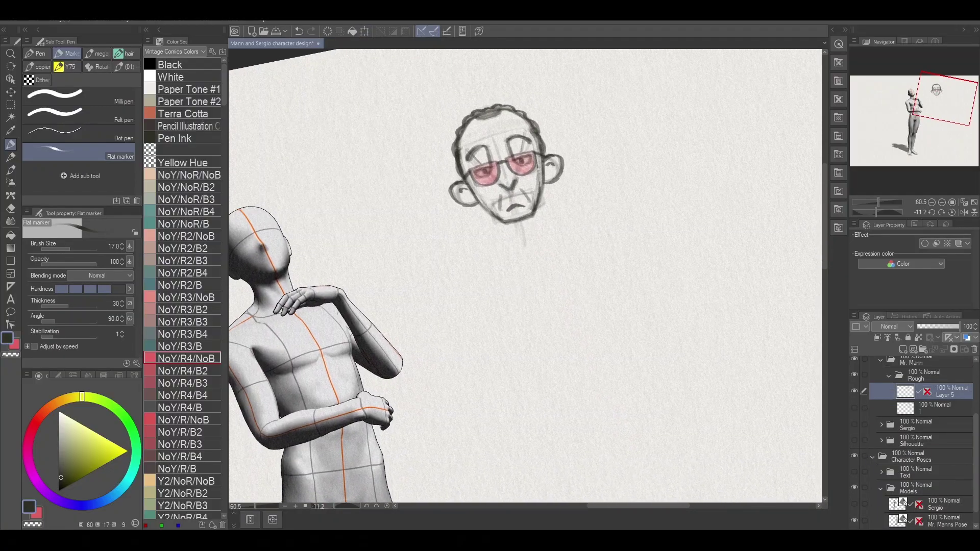
key("ctrl+t")
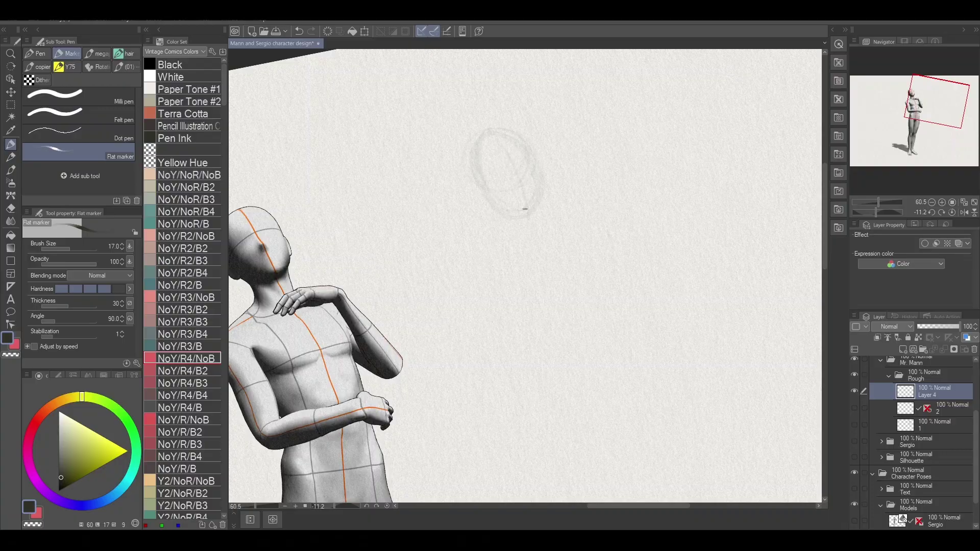
- Sketch a three-quarter view head with facial guidelines, eyes, glasses and a pointed nose on a new layer
left_click_drag(525, 209, 528, 231)
left_click_drag(474, 191, 539, 160)
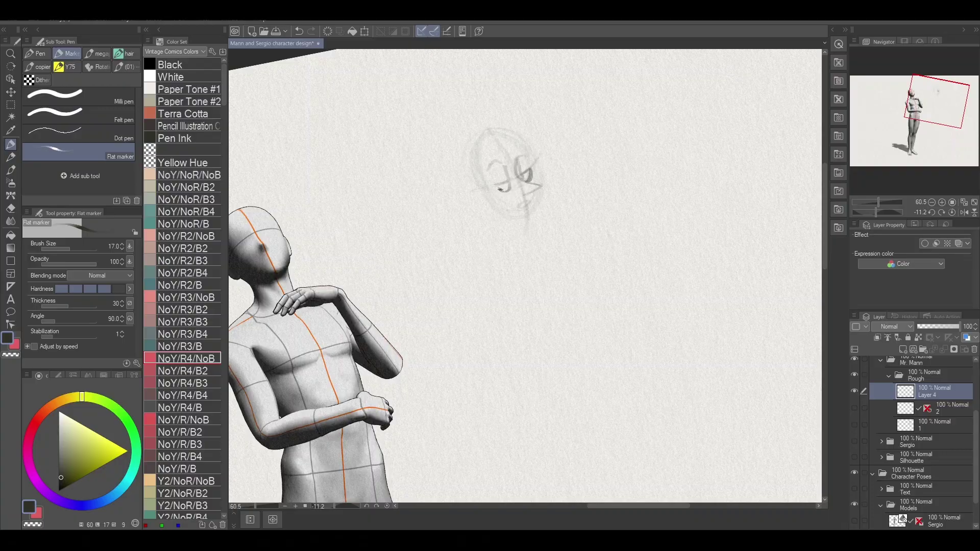
left_click_drag(531, 172, 527, 181)
left_click_drag(496, 185, 541, 194)
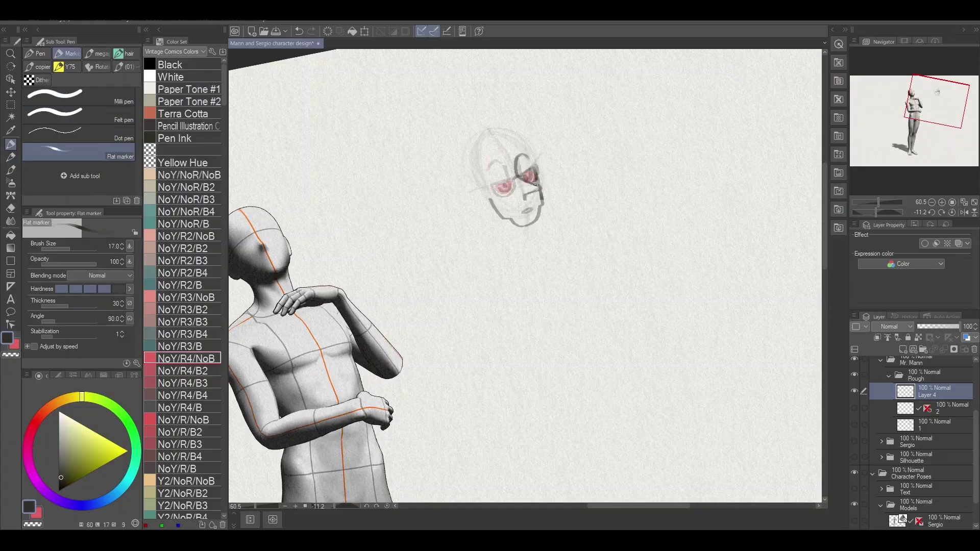
- Draw the three-quarter head's skull outline, brow and receding hair, undoing the unwanted strokes
left_click_drag(499, 131, 478, 188)
key("ctrl+z")
key("ctrl+z")
left_click_drag(526, 154, 519, 173)
mouse_move(499, 131)
left_mouse_down()
mouse_move(476, 189)
mouse_move(483, 128)
left_mouse_up()
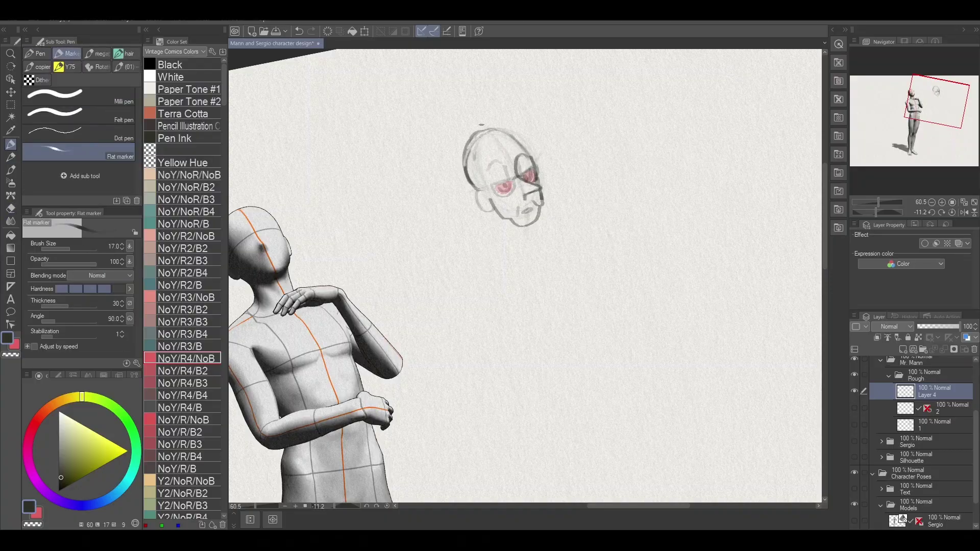
mouse_move(532, 162)
left_mouse_down()
mouse_move(469, 149)
mouse_move(466, 162)
left_mouse_up()
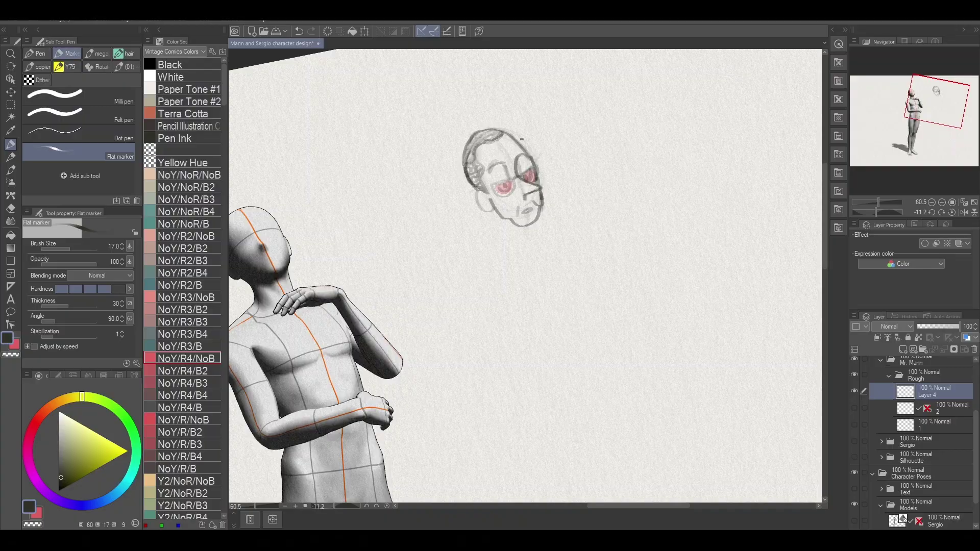
- Show the earlier head sketches alongside the three-quarter head and select the first sketch's layer
left_click(973, 349)
left_click(854, 391)
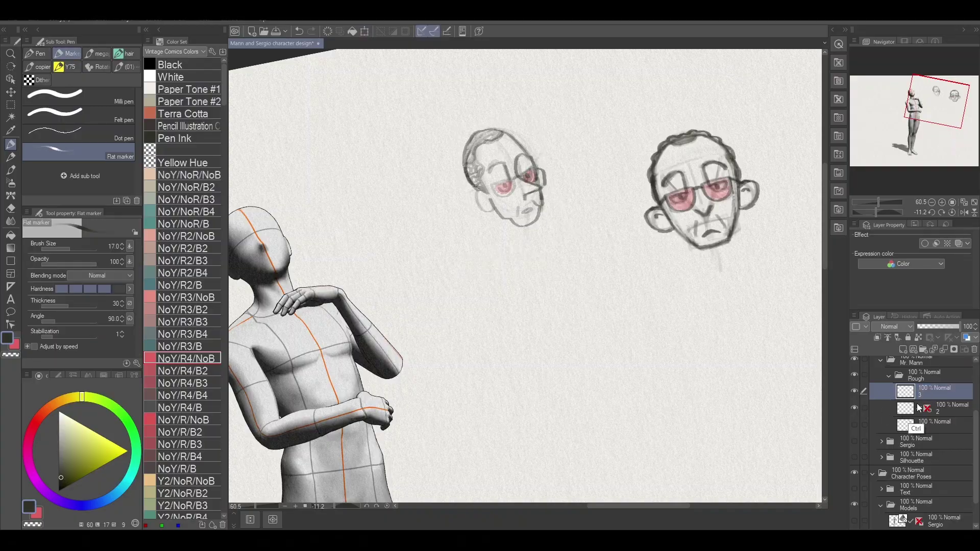
left_click_drag(784, 281, 620, 326)
left_click(854, 408)
left_click(934, 408)
- Position the first figure's lassoed head above the front-facing one and combine the sketches in a layer named Head thoughts
key("m")
key("ctrl+t")
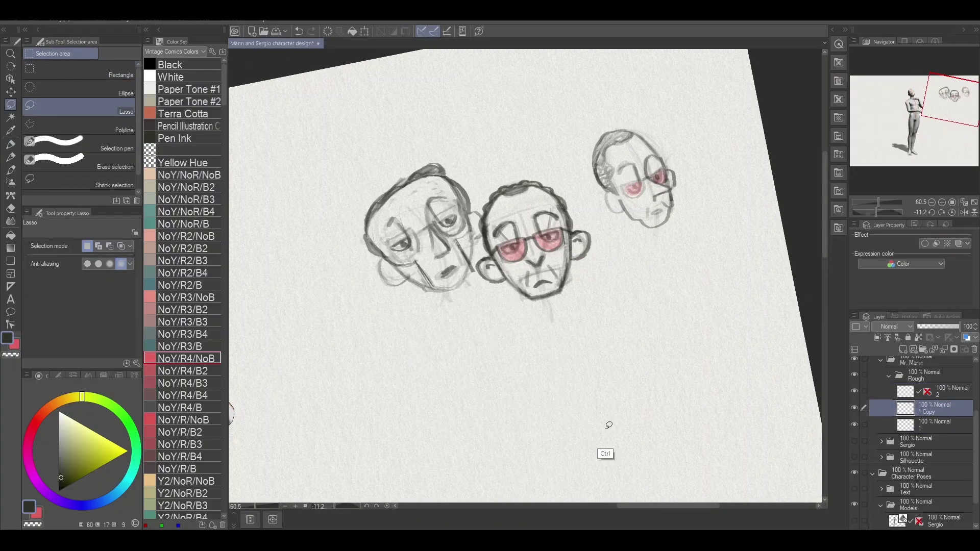
key("Return")
left_click(941, 395)
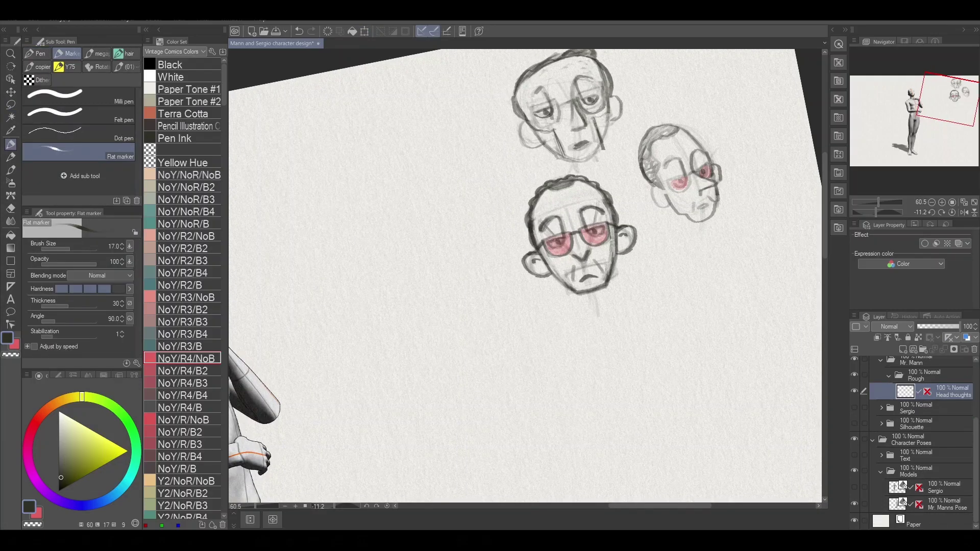
- Place the orange blob shape on a layer beneath the head sketches and accept its transformation
left_click_drag(338, 261, 399, 239)
left_click_drag(400, 239, 396, 251)
left_click_drag(352, 198, 393, 249)
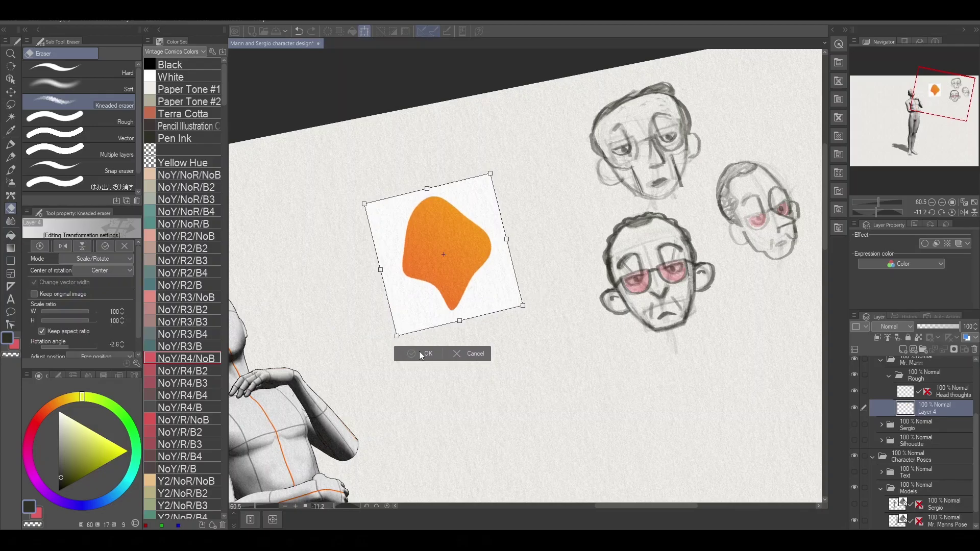
left_click(424, 353)
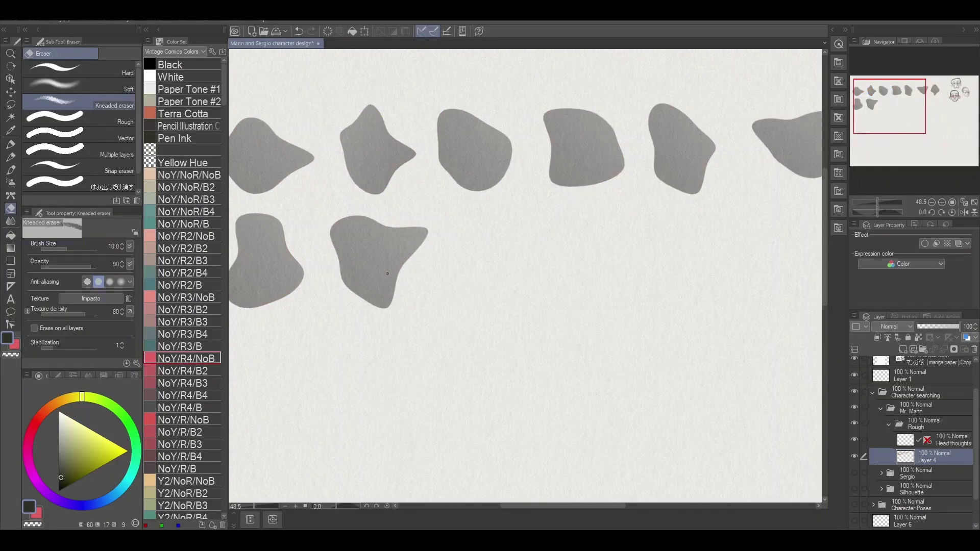
- On a new layer, draw a face with a long pointed nose, ear, jaw and mouth over the triangular grey blob
scroll(387, 273, "up", 3)
key("ctrl+shift+n")
key("p")
left_click_drag(391, 282, 400, 271)
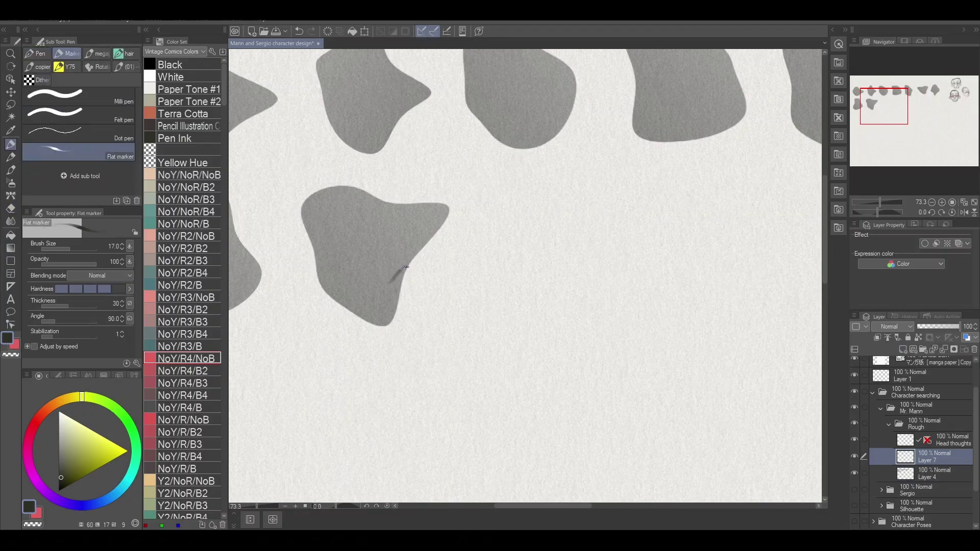
mouse_move(328, 256)
left_mouse_down()
mouse_move(337, 291)
mouse_move(334, 278)
left_mouse_up()
mouse_move(337, 294)
left_mouse_down()
mouse_move(396, 324)
mouse_move(439, 231)
left_mouse_up()
left_click_drag(380, 201, 449, 210)
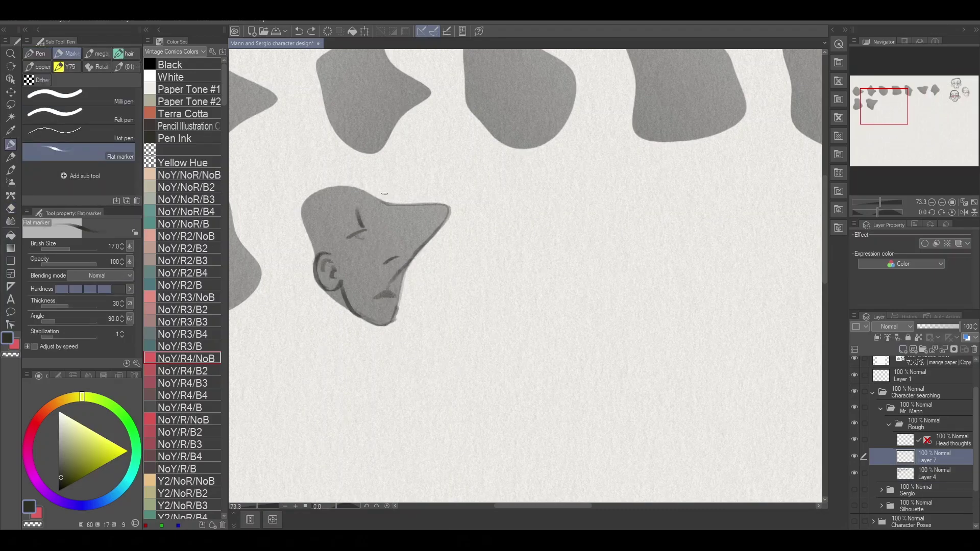
- Add the eye and glasses to the long-nosed head, then draw its curly hair and neck
mouse_move(364, 223)
left_mouse_down()
mouse_move(400, 211)
mouse_move(347, 245)
mouse_move(347, 225)
left_mouse_up()
key("ctrl+t")
key("Return")
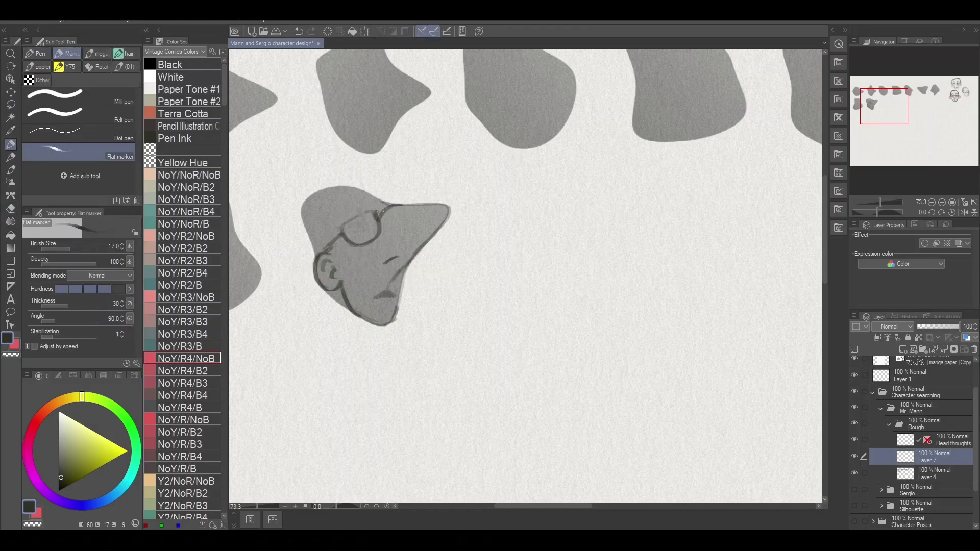
key("ctrl+z")
left_click_drag(319, 247, 362, 187)
mouse_move(324, 225)
left_mouse_down()
mouse_move(360, 188)
mouse_move(352, 192)
left_mouse_up()
mouse_move(316, 255)
left_mouse_down()
mouse_move(302, 210)
mouse_move(357, 180)
mouse_move(306, 224)
mouse_move(313, 252)
left_mouse_up()
mouse_move(346, 290)
left_mouse_down()
mouse_move(341, 338)
mouse_move(367, 355)
left_mouse_up()
key("h")
key("h")
- Tint the long-nosed head's glasses lens pink and finish its neck with a scribbled collar
left_click_drag(331, 205, 306, 403)
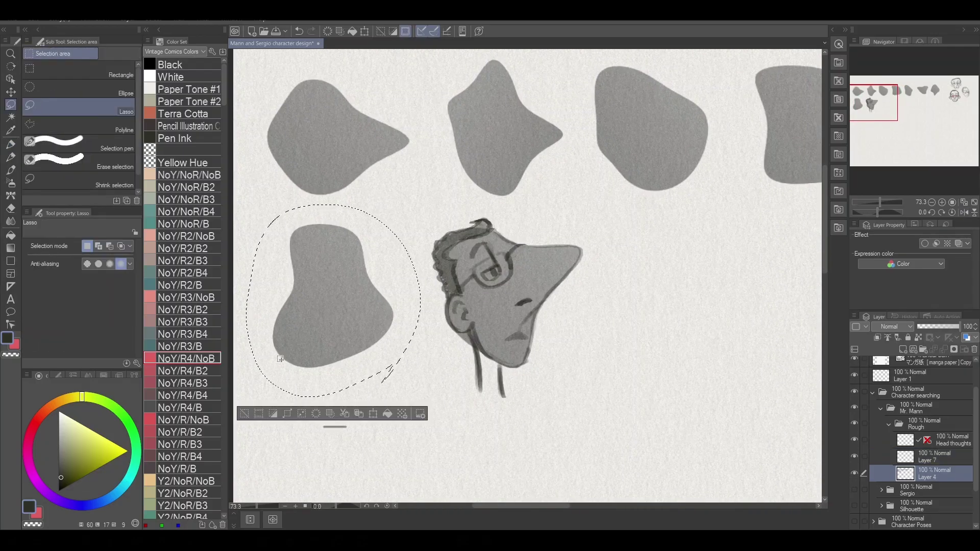
left_click(487, 281, "alt")
left_click_drag(478, 278, 511, 261)
left_click_drag(543, 304, 522, 261)
mouse_move(459, 334)
left_mouse_down()
mouse_move(497, 365)
mouse_move(488, 373)
mouse_move(503, 372)
left_mouse_up()
left_click_drag(513, 271, 498, 324)
key("h")
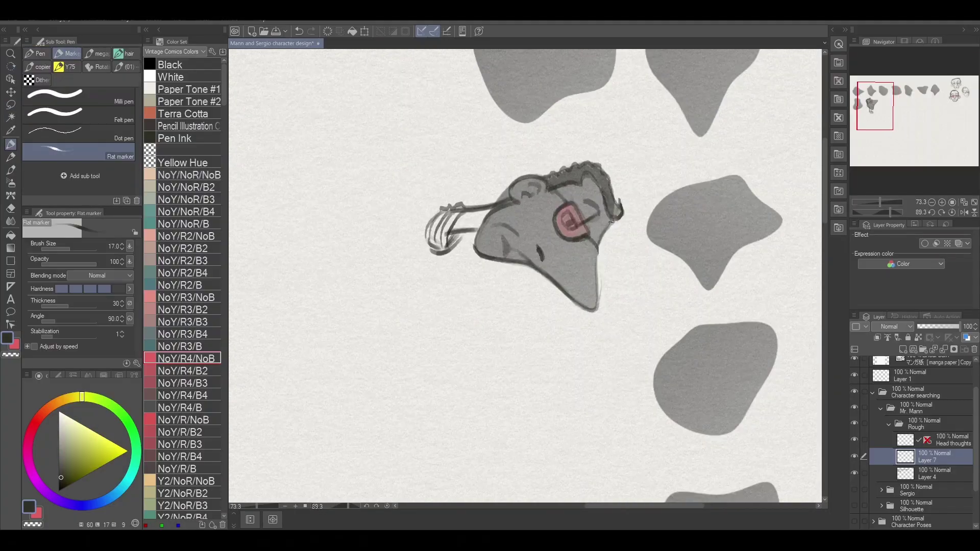
key("h")
- Draw a heavy-jawed face with a hooked nose, glasses, ear, hair and neck over the pear-shaped blob
mouse_move(387, 240)
left_mouse_down()
mouse_move(373, 293)
mouse_move(309, 273)
mouse_move(306, 341)
mouse_move(344, 328)
left_mouse_up()
scroll(374, 293, "down", 2)
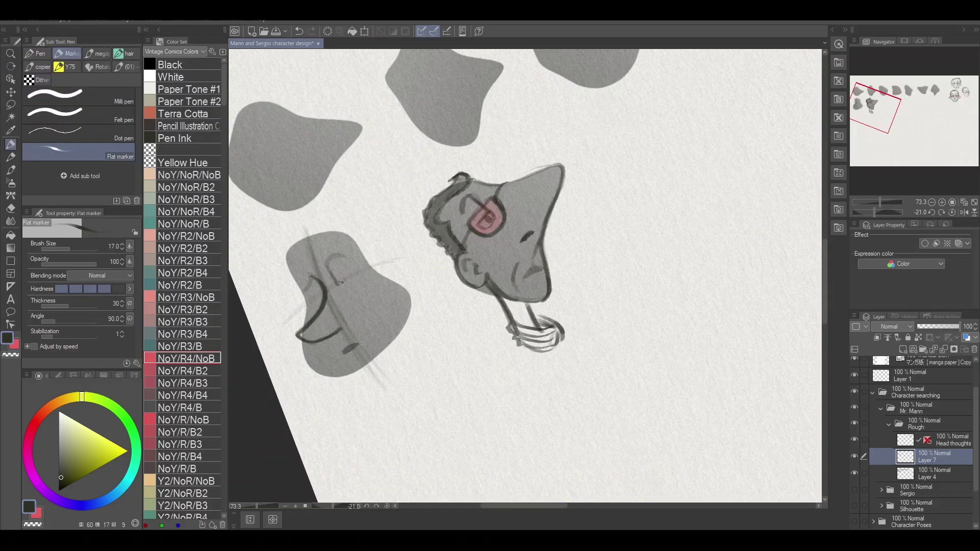
left_click_drag(351, 271, 299, 313)
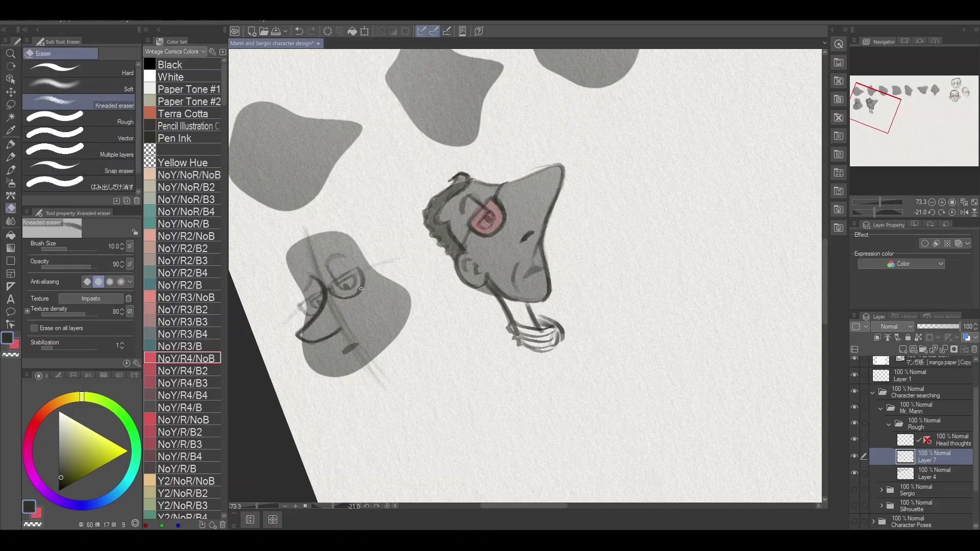
key("x")
key("x")
mouse_move(375, 266)
left_mouse_down()
mouse_move(391, 278)
mouse_move(380, 291)
left_mouse_up()
left_click_drag(306, 309, 294, 330)
scroll(289, 311, "up", 1)
left_click_drag(275, 271, 309, 247)
mouse_move(354, 269)
left_mouse_down()
mouse_move(266, 263)
mouse_move(312, 244)
mouse_move(352, 275)
left_mouse_up()
mouse_move(401, 368)
left_mouse_down()
mouse_move(338, 433)
mouse_move(360, 490)
mouse_move(375, 472)
left_mouse_up()
- Reduce the grey blob layer's opacity to 44% and reselect the face line layer
left_click(934, 473)
left_click_drag(957, 327, 934, 328)
left_click(934, 456)
- Draw a side-profile head with a pointed nose, glasses, ear, short hair and collar over the first blob in the upper row
mouse_move(352, 292)
left_mouse_down()
mouse_move(375, 283)
mouse_move(434, 405)
mouse_move(325, 426)
left_mouse_up()
mouse_move(328, 215)
left_mouse_down()
mouse_move(338, 261)
mouse_move(328, 222)
left_mouse_up()
mouse_move(325, 310)
left_mouse_down()
mouse_move(381, 241)
mouse_move(343, 326)
mouse_move(302, 196)
mouse_move(263, 256)
mouse_move(308, 267)
left_mouse_up()
left_click_drag(276, 201, 258, 265)
mouse_move(304, 306)
left_mouse_down()
mouse_move(303, 280)
mouse_move(278, 248)
left_mouse_up()
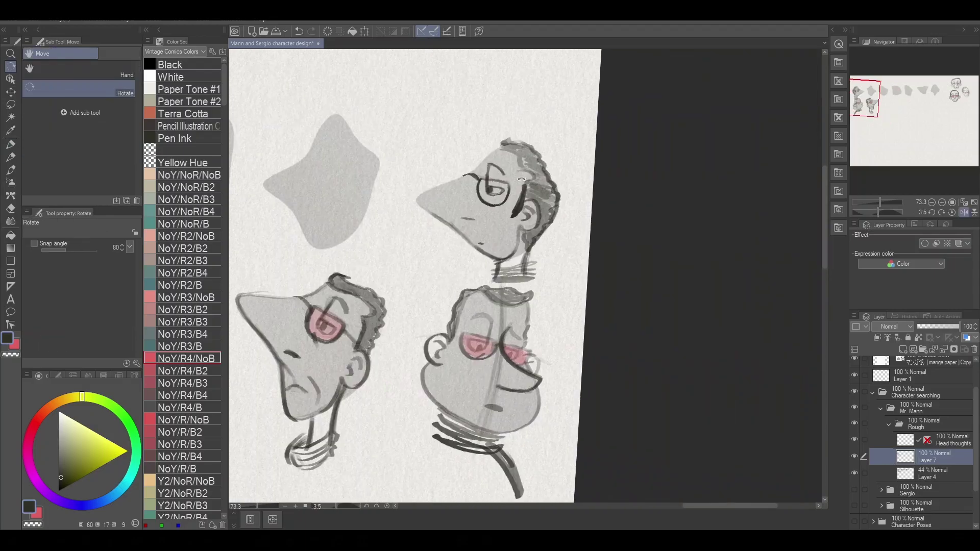
- Complete the side-profile head's glasses with a temple arm and a pink-tinted lens
key("h")
mouse_move(482, 189)
left_mouse_down()
mouse_move(526, 199)
mouse_move(498, 209)
left_mouse_up()
mouse_move(498, 209)
left_mouse_down()
mouse_move(376, 231)
mouse_move(445, 245)
left_mouse_up()
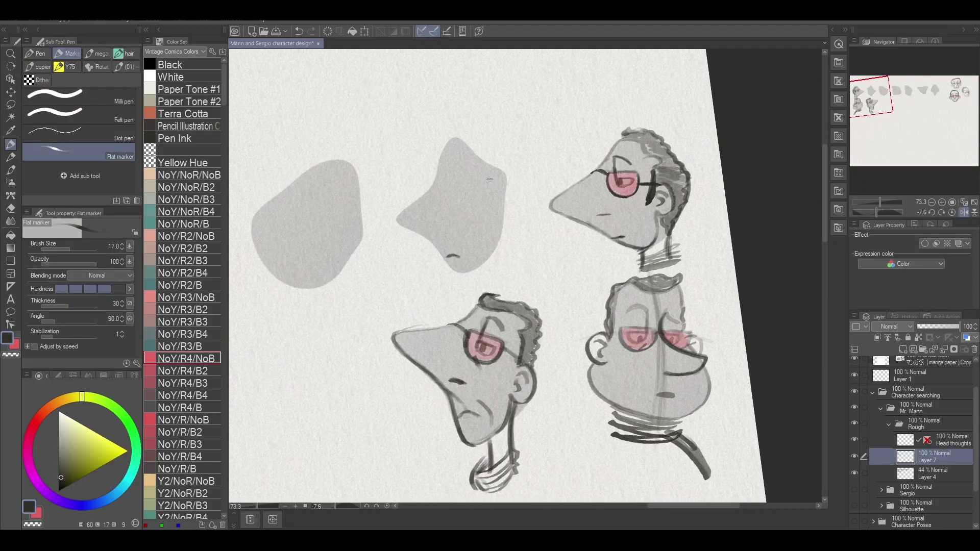
- Draw a long-nosed face with a brow, half-closed eye, mouth, ear and neck over the second blob in the upper row
mouse_move(488, 208)
left_mouse_down()
mouse_move(492, 223)
mouse_move(452, 192)
left_mouse_up()
mouse_move(494, 252)
left_mouse_down()
mouse_move(541, 205)
mouse_move(510, 240)
left_mouse_up()
key("m")
mouse_move(675, 401)
left_mouse_down()
mouse_move(468, 172)
mouse_move(684, 205)
left_mouse_up()
key("ctrl+d")
key("p")
left_click(919, 457)
left_click_drag(511, 256, 485, 286)
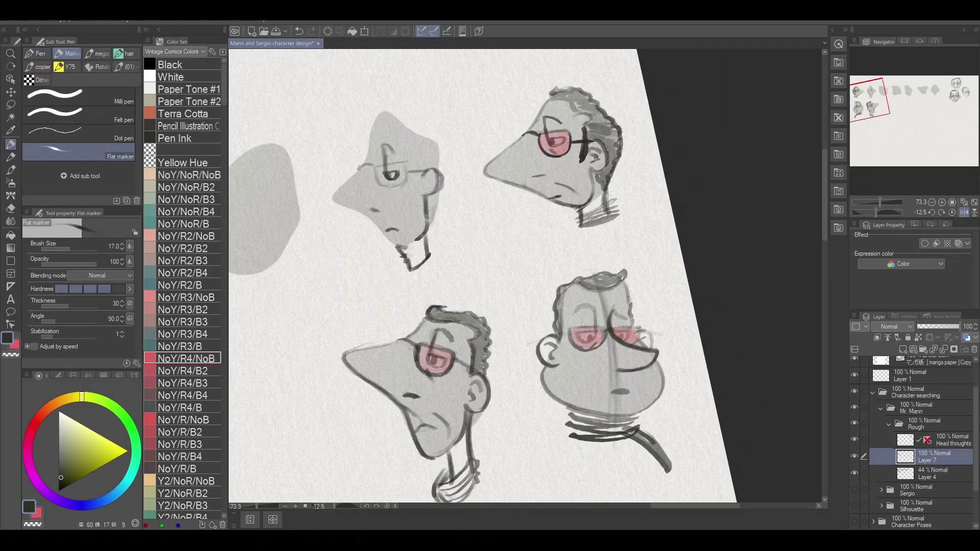
- Draw swept-up curly dark hair and a sideburn along the crown and back of the second head
left_click_drag(438, 199, 423, 135)
mouse_move(381, 107)
left_mouse_down()
mouse_move(424, 130)
mouse_move(409, 113)
left_mouse_up()
left_click_drag(393, 102, 440, 149)
left_click_drag(450, 132, 433, 185)
left_click_drag(416, 122, 450, 144)
left_click_drag(446, 130, 432, 254)
left_click_drag(447, 191, 433, 220)
left_click_drag(442, 143, 435, 194)
mouse_move(408, 120)
left_mouse_down()
mouse_move(427, 171)
mouse_move(439, 174)
left_mouse_up()
left_click_drag(382, 94, 434, 130)
- Finish the second head with a knotted neck scarf and glasses with a pink-tinted lens
mouse_move(364, 342)
left_mouse_down()
mouse_move(415, 324)
mouse_move(421, 372)
mouse_move(496, 212)
mouse_move(459, 286)
mouse_move(460, 316)
left_mouse_up()
left_click_drag(503, 291, 444, 336)
left_click_drag(557, 321, 714, 341)
key("h")
mouse_move(268, 230)
left_mouse_down()
mouse_move(291, 240)
mouse_move(280, 238)
left_mouse_up()
left_click_drag(282, 178, 320, 228)
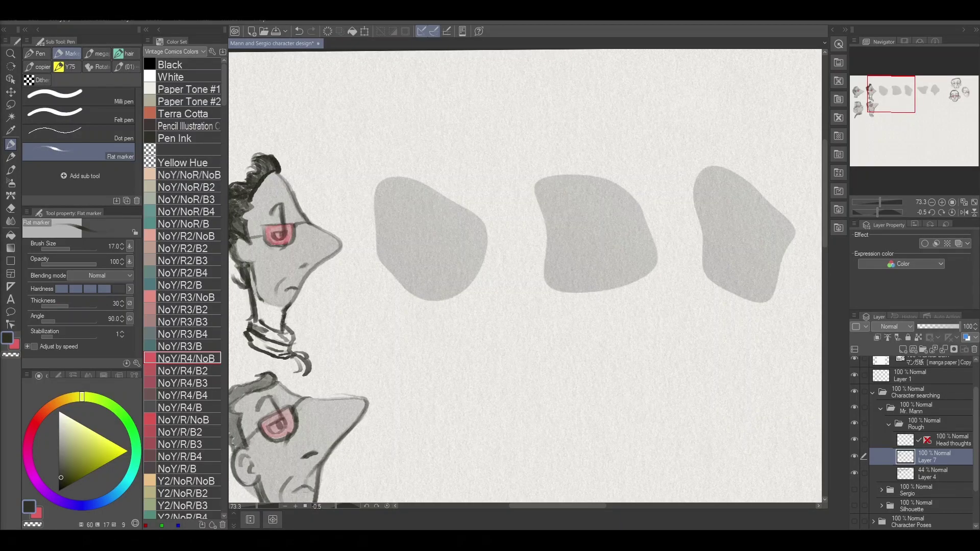
- Draw an angular-nosed face with a brow, eye, glasses, ear and mouth over the fifth blob in the upper row
key("h")
left_click_drag(360, 321, 364, 273)
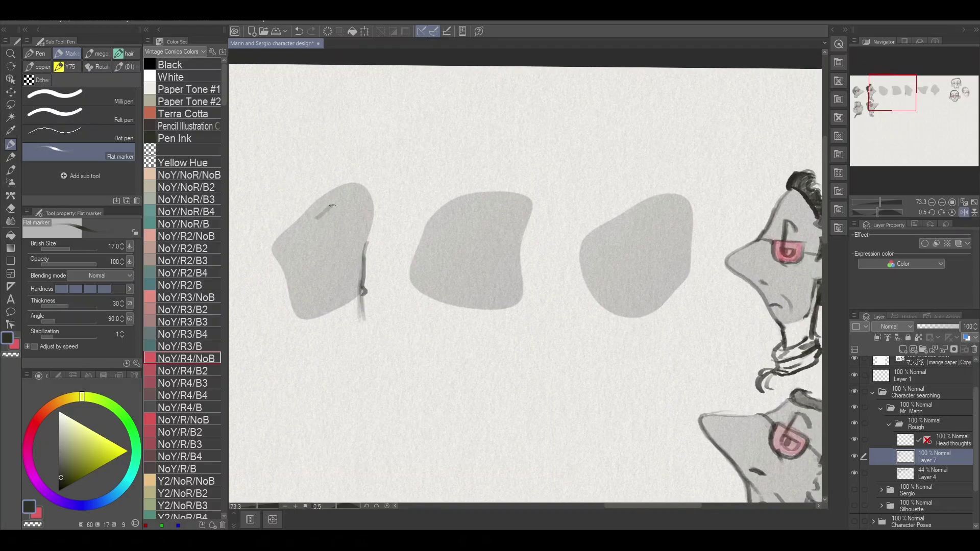
mouse_move(349, 236)
left_mouse_down()
mouse_move(352, 257)
mouse_move(331, 234)
left_mouse_up()
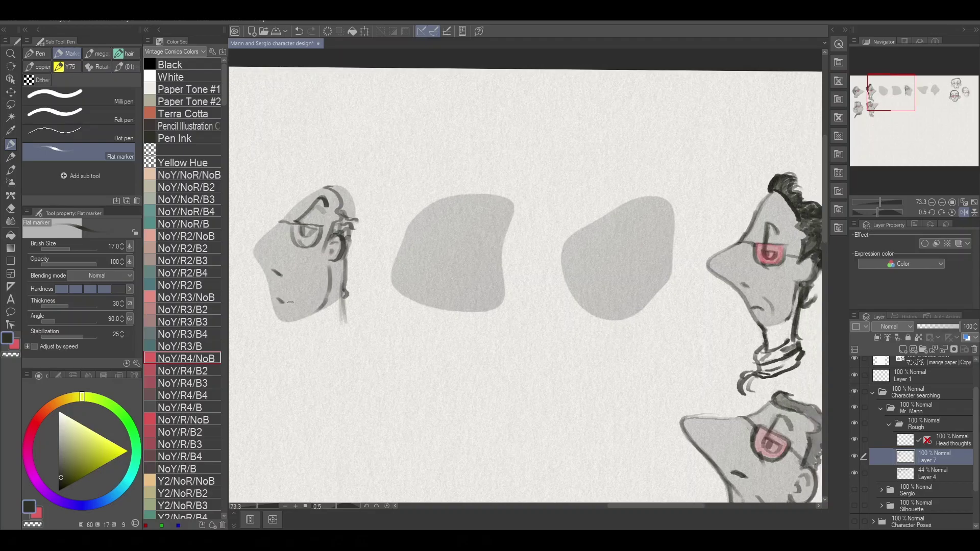
left_click_drag(285, 293, 329, 190)
mouse_move(356, 273)
left_mouse_down()
mouse_move(362, 213)
mouse_move(342, 228)
mouse_move(362, 217)
mouse_move(338, 185)
mouse_move(273, 277)
mouse_move(307, 324)
mouse_move(325, 205)
mouse_move(320, 241)
mouse_move(317, 211)
mouse_move(326, 226)
mouse_move(337, 201)
mouse_move(389, 173)
mouse_move(517, 201)
mouse_move(389, 209)
left_mouse_up()
- Complete the angular head with a pink-tinted lens, short dark hair, a neck and a wrapped scarf
key("e")
key("h")
key("p")
key("x")
key("x")
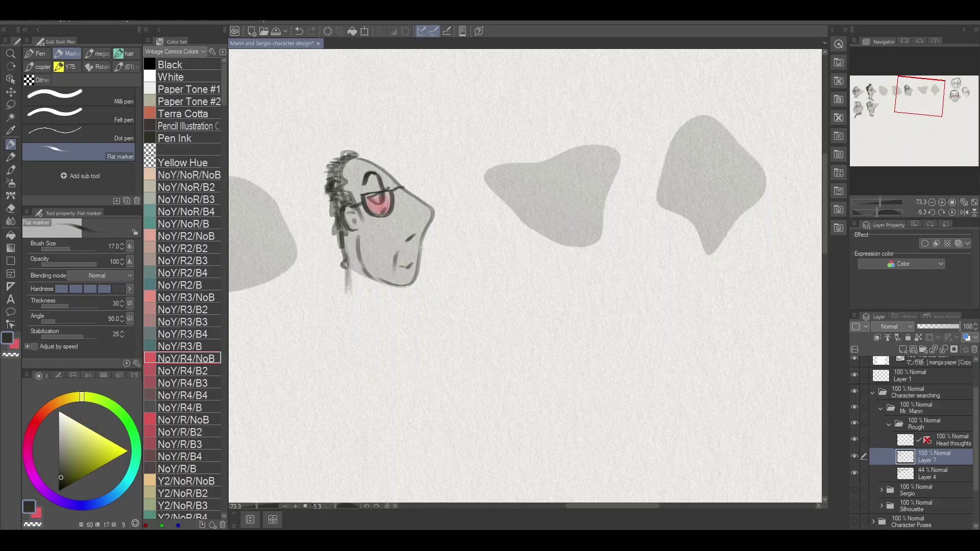
mouse_move(342, 276)
left_mouse_down()
mouse_move(405, 317)
mouse_move(408, 341)
mouse_move(313, 356)
left_mouse_up()
left_click_drag(384, 300, 464, 217)
- Draw a round-jawed face with guidelines, an upturned nose, ear and fringed scarf over the third blob in the upper row
left_click_drag(526, 162, 490, 304)
mouse_move(465, 196)
left_mouse_down()
mouse_move(557, 206)
mouse_move(492, 239)
mouse_move(525, 298)
mouse_move(561, 249)
left_mouse_up()
left_click_drag(564, 221, 559, 257)
mouse_move(475, 293)
left_mouse_down()
mouse_move(543, 286)
mouse_move(493, 336)
left_mouse_up()
left_click_drag(510, 309, 515, 332)
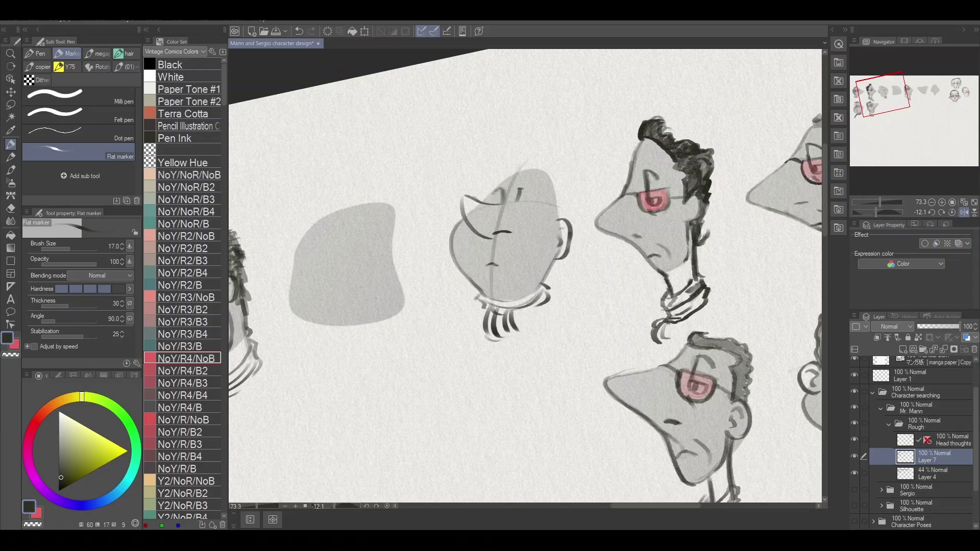
- Add a sleepy eye, pink-tinted glasses and dark hair to the round-jawed head
left_click_drag(543, 239, 471, 255)
left_click_drag(477, 204, 480, 231)
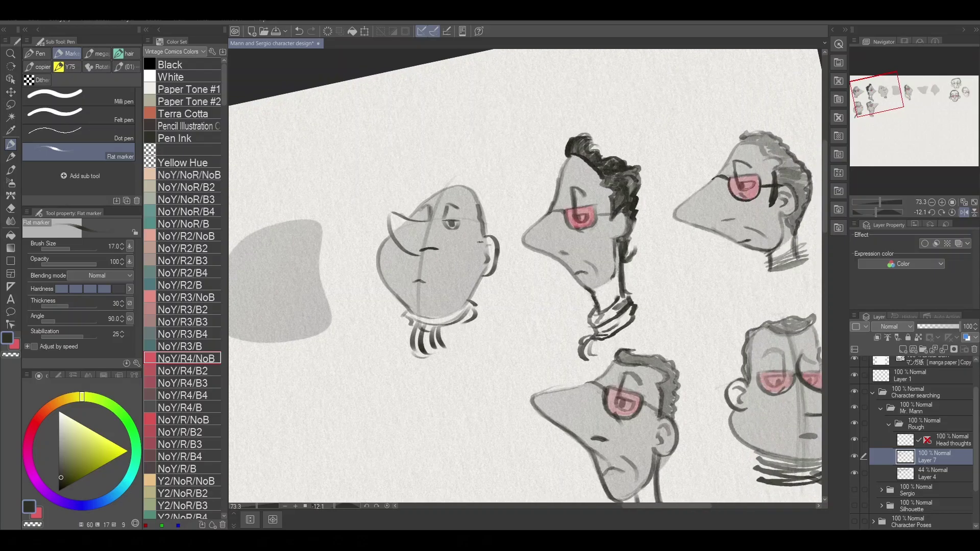
left_click_drag(444, 182, 473, 185)
mouse_move(439, 190)
left_mouse_down()
mouse_move(481, 204)
mouse_move(447, 237)
mouse_move(600, 192)
left_mouse_up()
- Sketch crossing guidelines, an upturned nose, brows and an eye over the fourth blob in the upper row
left_click_drag(462, 157, 452, 337)
left_click_drag(393, 225, 539, 207)
mouse_move(448, 211)
left_mouse_down()
mouse_move(428, 238)
mouse_move(459, 239)
left_mouse_up()
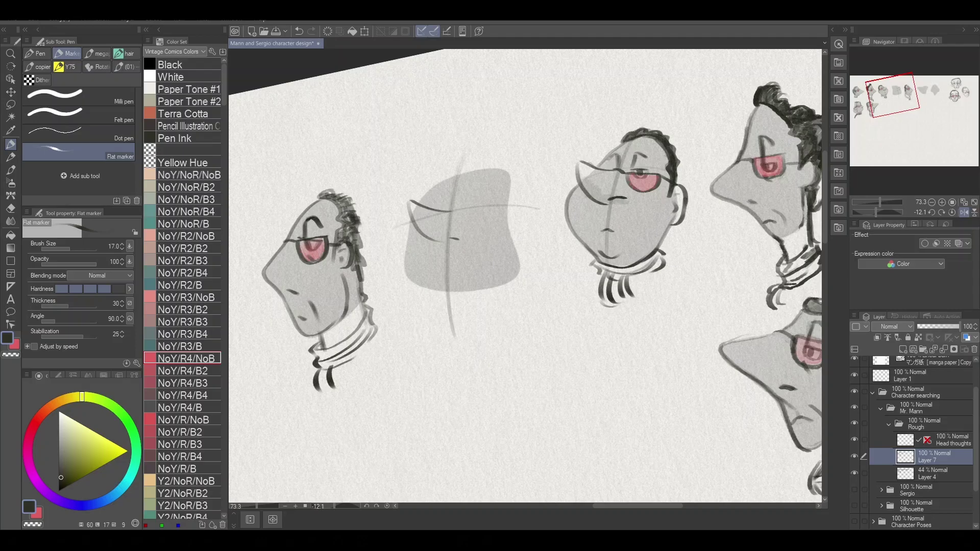
mouse_move(361, 270)
left_mouse_down()
mouse_move(339, 230)
mouse_move(335, 263)
left_mouse_up()
left_click_drag(466, 193, 449, 201)
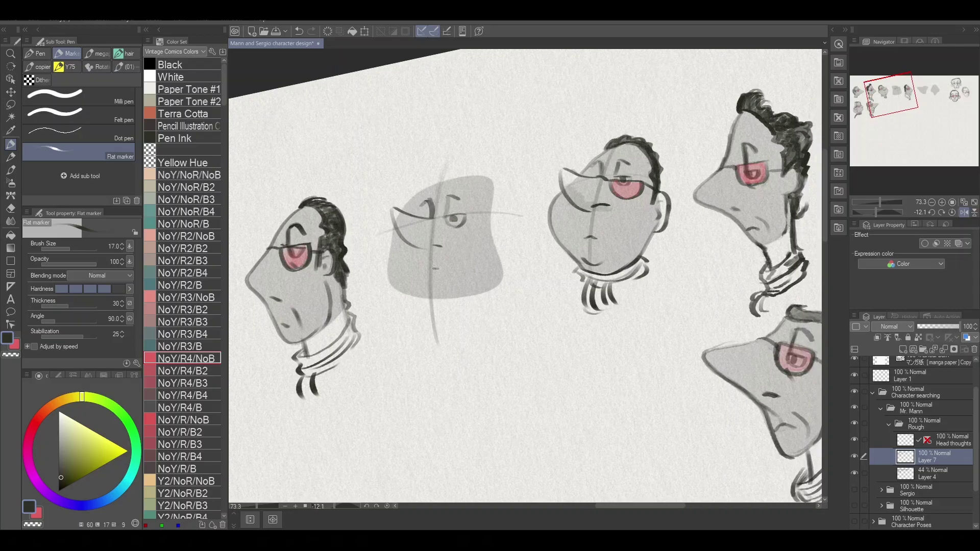
- Draw pink-tinted glasses, a mouth, ears and a heavy jawline on the fourth head
left_click_drag(428, 219, 506, 240)
left_click_drag(402, 243, 410, 247)
left_click_drag(454, 297, 433, 289)
left_click_drag(371, 223, 363, 246)
mouse_move(365, 238)
left_mouse_down()
mouse_move(408, 302)
mouse_move(417, 297)
left_mouse_up()
mouse_move(470, 235)
left_mouse_down()
mouse_move(449, 287)
mouse_move(473, 294)
left_mouse_up()
- Draw a wrapped scarf with hanging fringed ends beneath the fourth head's jaw
left_click_drag(382, 309, 479, 295)
left_click_drag(393, 319, 435, 322)
left_click_drag(470, 289, 478, 301)
left_click_drag(403, 323, 400, 356)
left_click_drag(412, 322, 411, 357)
left_click_drag(422, 323, 424, 349)
- Draw wavy dark hair over the crown and side of the fourth head
mouse_move(381, 203)
left_mouse_down()
mouse_move(471, 198)
mouse_move(469, 186)
mouse_move(461, 233)
left_mouse_up()
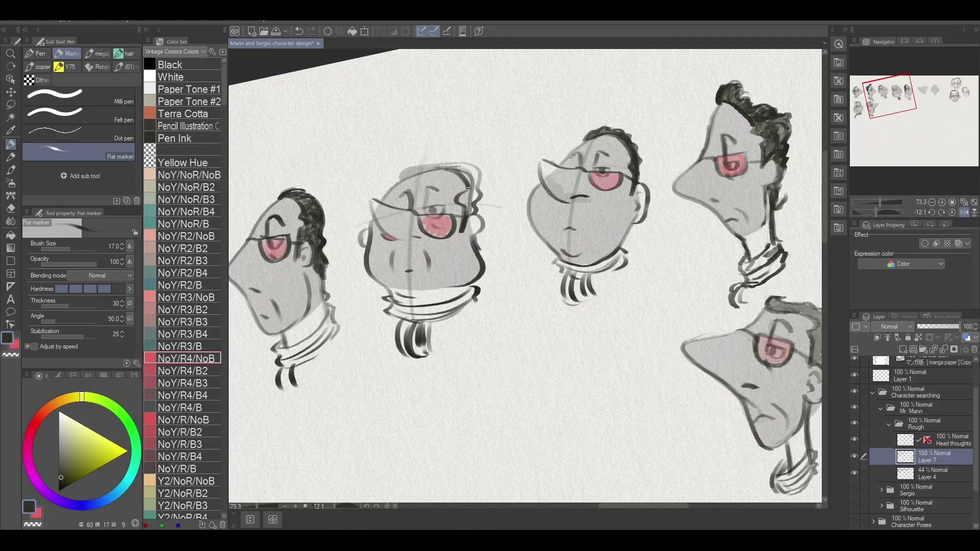
left_click_drag(462, 175, 472, 212)
left_click_drag(416, 171, 475, 181)
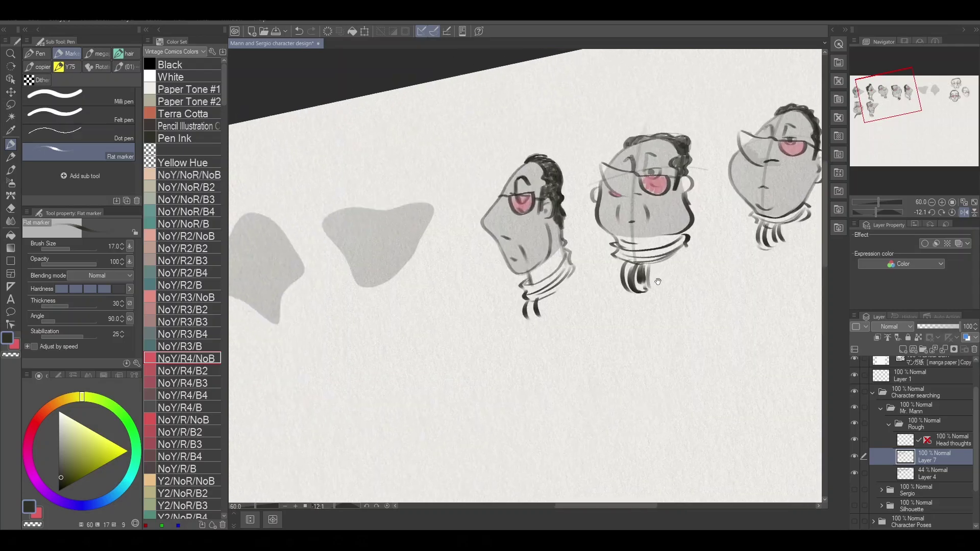
key("m")
left_click_drag(515, 311, 489, 314)
key("ctrl+t")
mouse_move(561, 132)
left_mouse_down()
mouse_move(576, 215)
mouse_move(567, 153)
left_mouse_up()
left_click(437, 371)
left_click_drag(531, 317, 617, 301)
key("ctrl+t")
key("ctrl+z")
key("ctrl+z")
key("ctrl+z")
key("ctrl+z")
key("ctrl+z")
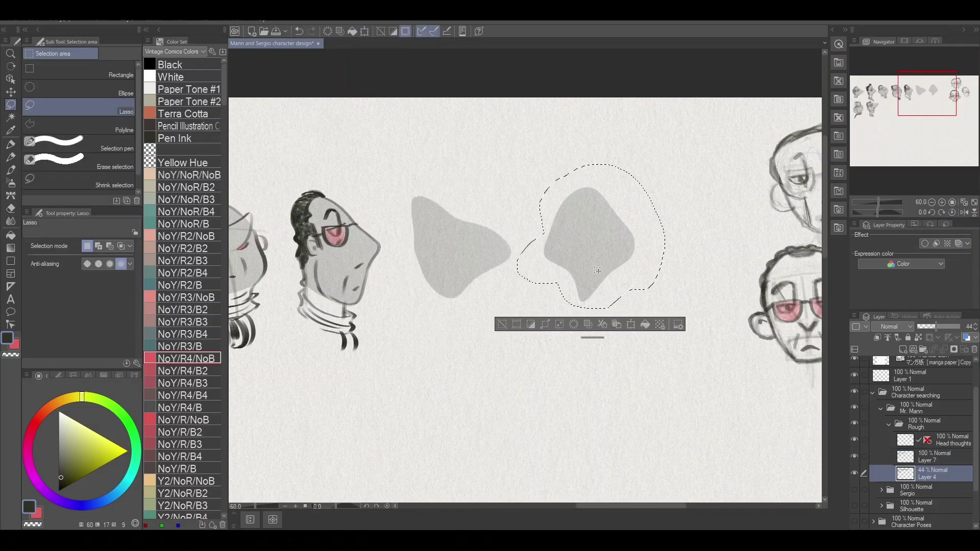
- Move the last two blobs of the upper row down into the second row beside the finished heads
scroll(581, 357, "down", 1)
left_click_drag(653, 351, 668, 327)
key("ctrl+t")
left_click_drag(448, 261, 366, 398)
key("Return")
key("p")
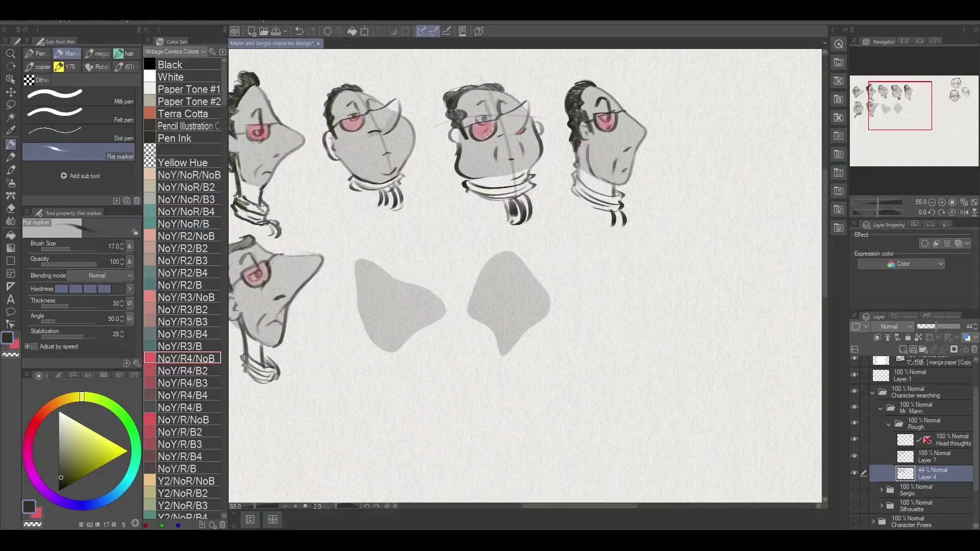
- Draw a bulbous-nosed profile with a brow, eye, mouth, chin and ear over the first moved blob on Layer 7
key("alt+bracketright")
scroll(526, 276, "up", 3)
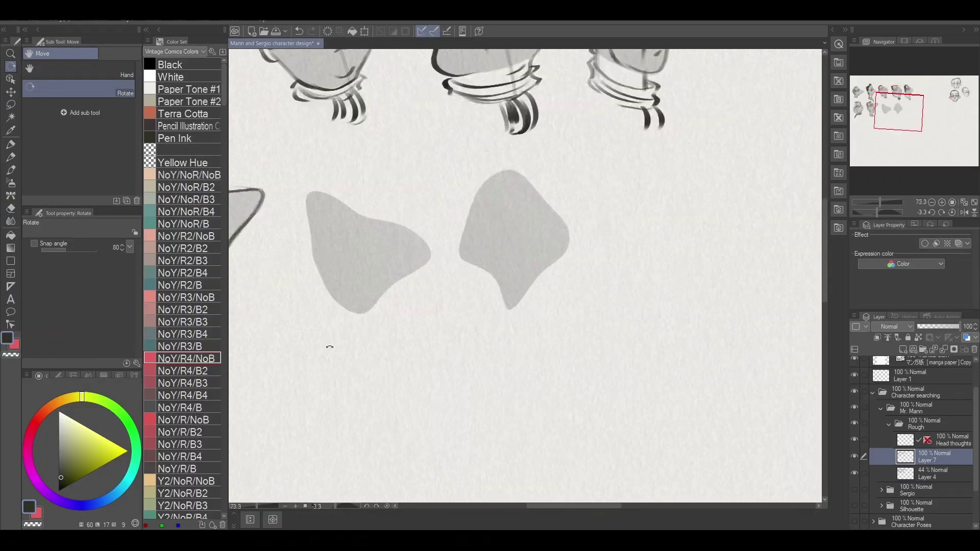
left_click_drag(411, 369, 428, 365)
mouse_move(409, 398)
left_mouse_down()
mouse_move(475, 338)
mouse_move(490, 358)
mouse_move(482, 313)
mouse_move(443, 287)
mouse_move(483, 291)
mouse_move(498, 325)
left_mouse_up()
key("r")
key("p")
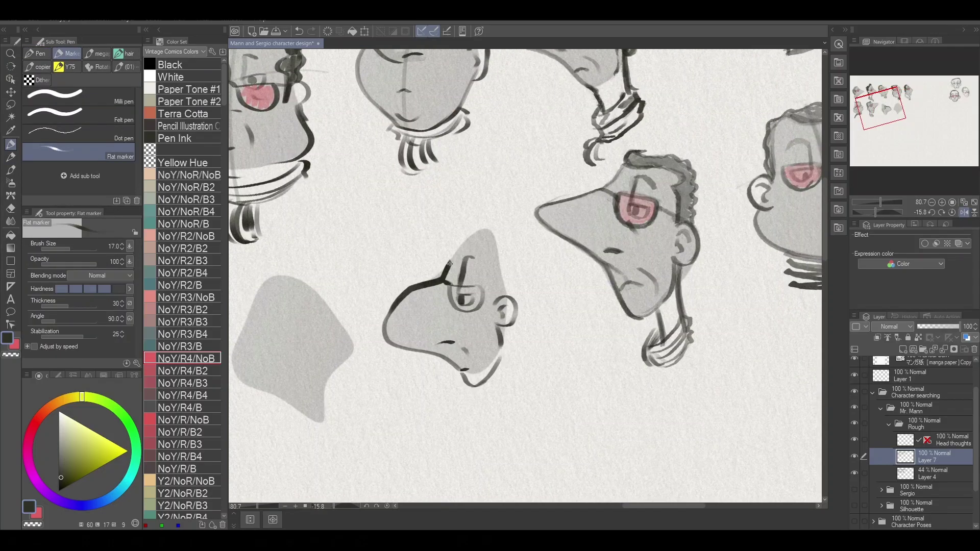
- Add curly dark hair, a bent neck and a knotted scarf to the bulbous-nosed head
mouse_move(492, 223)
left_mouse_down()
mouse_move(531, 255)
mouse_move(503, 290)
left_mouse_up()
mouse_move(506, 332)
left_mouse_down()
mouse_move(536, 367)
mouse_move(529, 400)
mouse_move(485, 472)
left_mouse_up()
left_click_drag(541, 361, 507, 433)
left_click_drag(511, 358, 466, 369)
mouse_move(474, 356)
left_mouse_down()
mouse_move(479, 312)
mouse_move(444, 237)
left_mouse_up()
left_click_drag(448, 279, 442, 336)
left_click_drag(433, 240, 482, 306)
left_click_drag(452, 293, 479, 317)
left_click_drag(462, 263, 473, 349)
left_click_drag(442, 240, 452, 316)
scroll(376, 416, "down", 4)
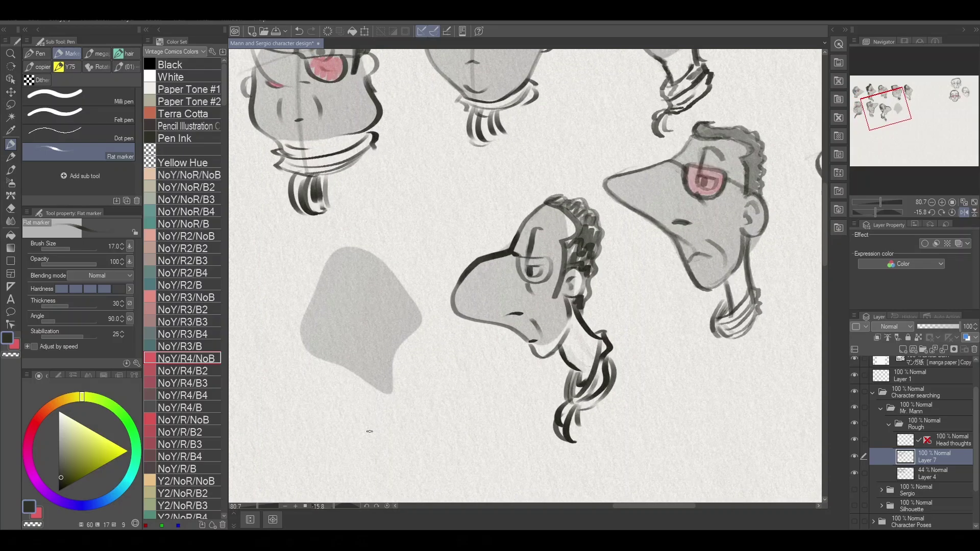
- Lasso the heavy-jawed head on both the line and blob layers and flip it horizontally
left_click(952, 212)
left_click(10, 105)
left_click_drag(664, 220, 663, 220)
left_click(23, 19)
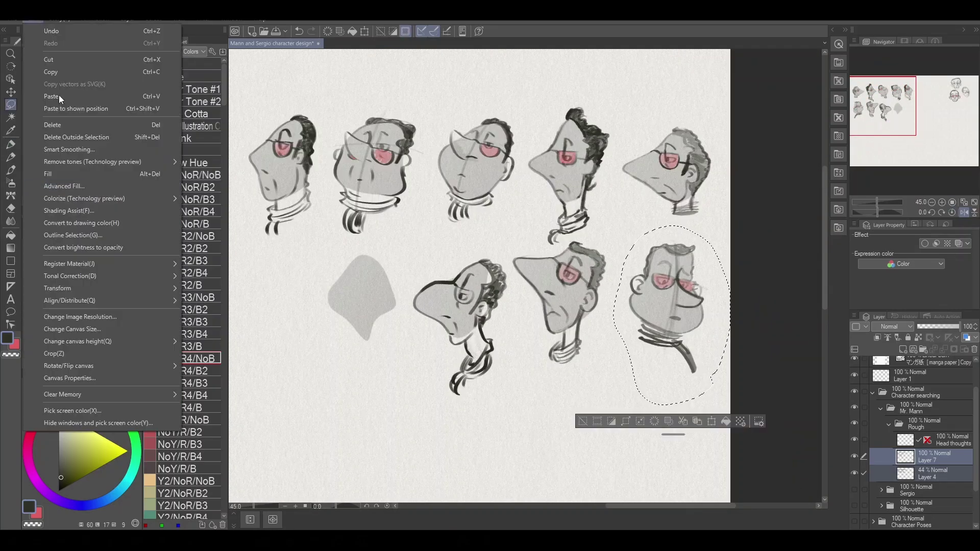
- Draw a face with guidelines, a long pointed nose, square glasses, brows and a mouth over the last blob
scroll(760, 409, "up", 4)
key("p")
left_click_drag(535, 233, 393, 224)
mouse_move(441, 224)
left_mouse_down()
mouse_move(388, 258)
mouse_move(405, 262)
left_mouse_up()
key("ctrl+z")
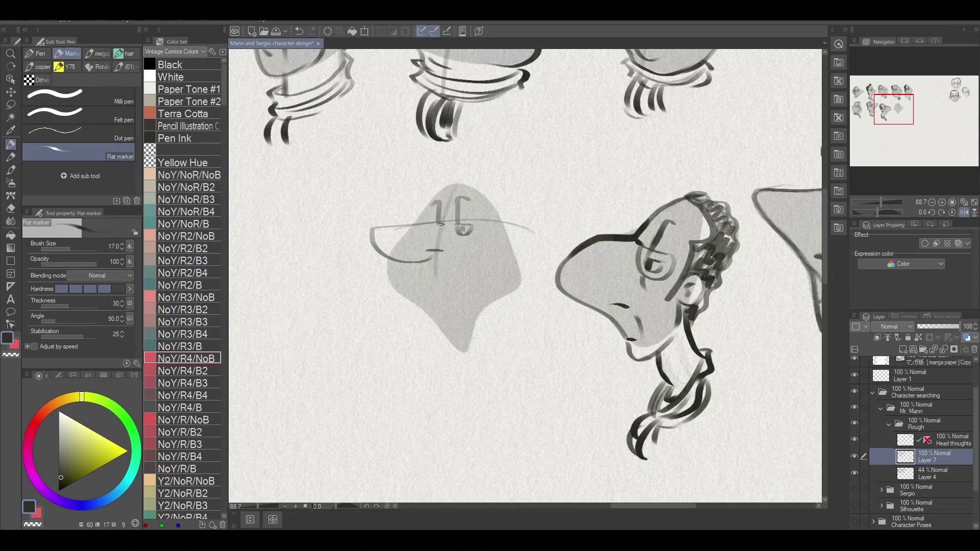
left_click_drag(448, 230, 506, 229)
mouse_move(387, 256)
left_mouse_down()
mouse_move(449, 337)
mouse_move(521, 240)
mouse_move(510, 257)
left_mouse_up()
left_click_drag(435, 262, 435, 276)
- Add a thin neck with a knotted dark scarf and short curly hair to the last head
mouse_move(476, 322)
left_mouse_down()
mouse_move(434, 352)
mouse_move(480, 398)
left_mouse_up()
left_click_drag(429, 352, 493, 368)
mouse_move(508, 237)
left_mouse_down()
mouse_move(505, 253)
mouse_move(502, 211)
left_mouse_up()
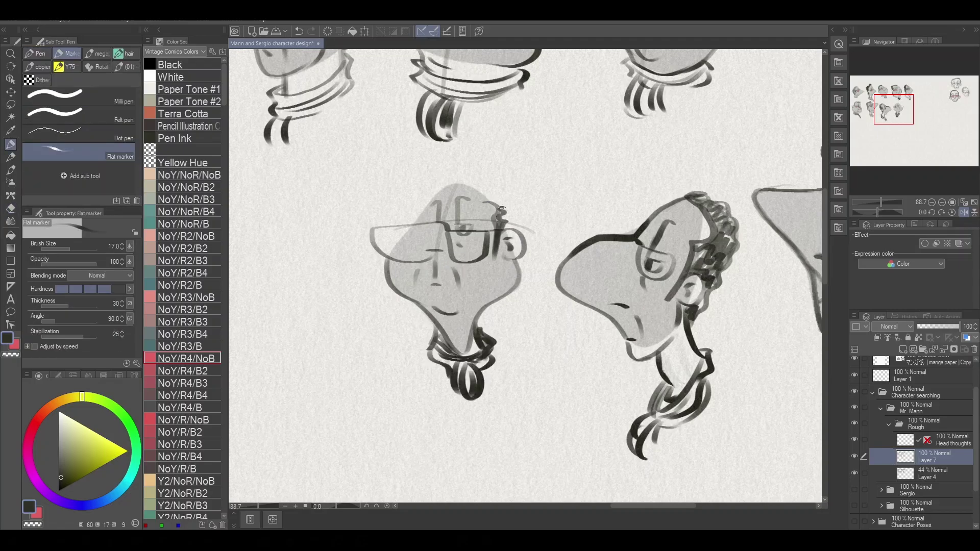
mouse_move(414, 224)
left_mouse_down()
mouse_move(477, 182)
mouse_move(500, 222)
left_mouse_up()
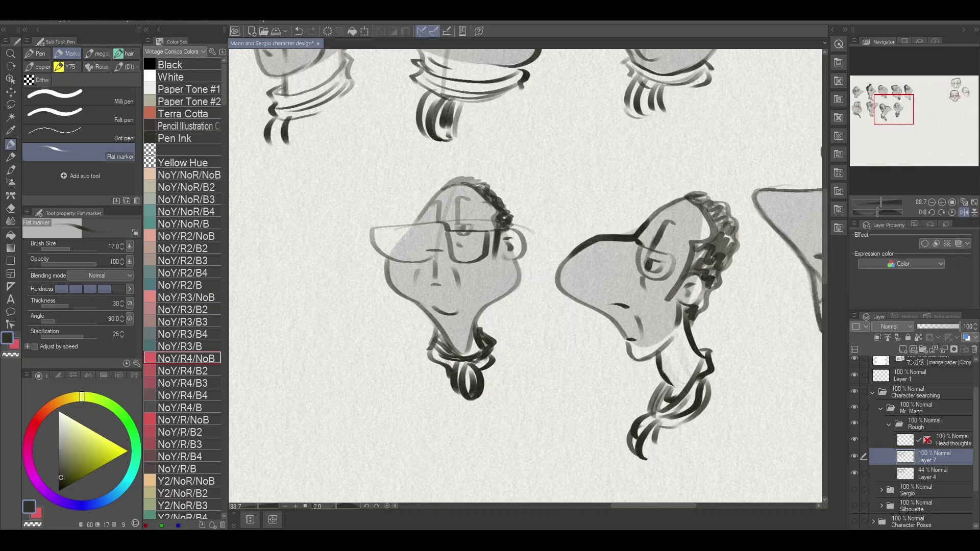
- Hide the grey blob layer and tint the glasses lenses of the two newest lower-row heads pink
left_click(854, 473)
key("x")
left_click_drag(643, 245, 666, 263)
left_click_drag(434, 224, 462, 247)
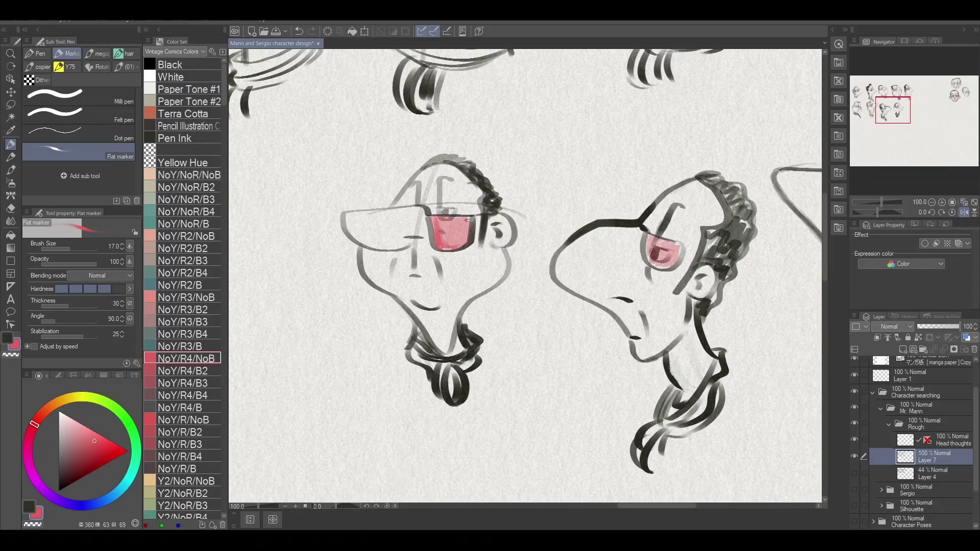
scroll(630, 277, "up", 1)
left_click_drag(651, 255, 666, 276)
scroll(527, 276, "down", 6)
- Move the orange shape image from the page corner toward the shorter posed figure and paste a copy of it
key("m")
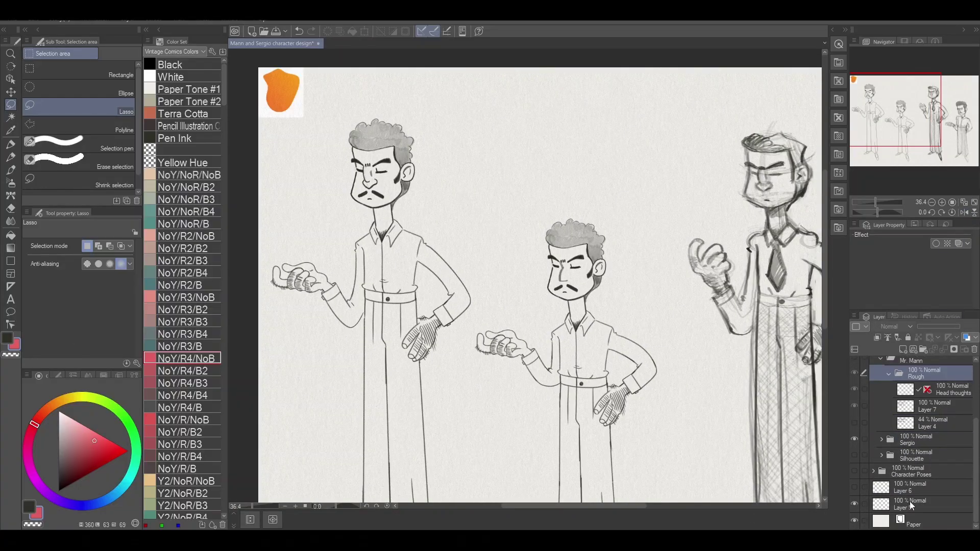
left_click(33, 21)
key("Escape")
left_click_drag(281, 92, 623, 128)
key("Return")
key("ctrl+c")
key("ctrl+v")
key("Return")
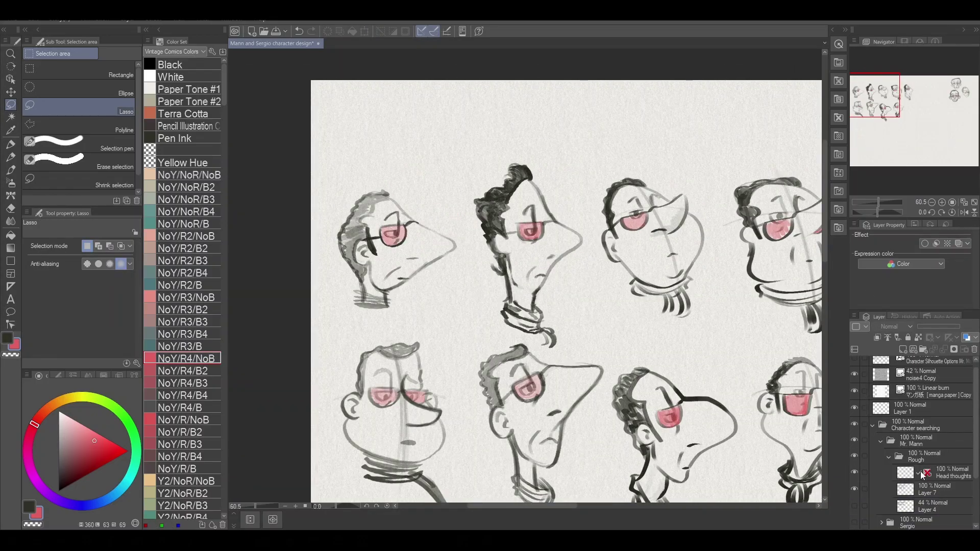
- Set up an inking layer named Tighten up above the blue-tinted Layer 7, using the Super Smooth Inker X brush
scroll(922, 474, "down", 2)
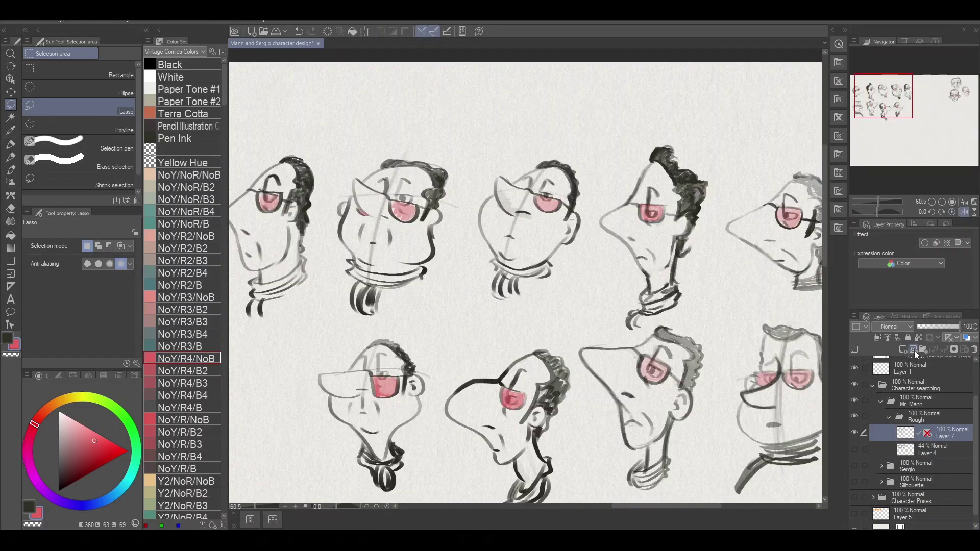
left_click(922, 350)
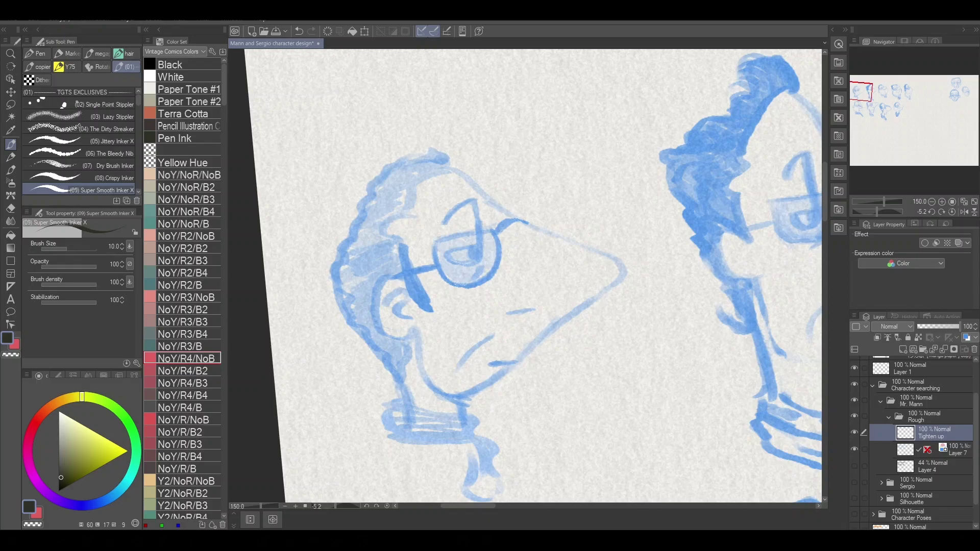
key("h")
- Ink the first head's nostril, cheek crease, ear, neck line, wavy hair outline and sideburn over the blue sketch
left_click_drag(432, 389, 476, 417)
mouse_move(498, 310)
left_mouse_down()
mouse_move(509, 382)
mouse_move(537, 397)
mouse_move(562, 313)
left_mouse_up()
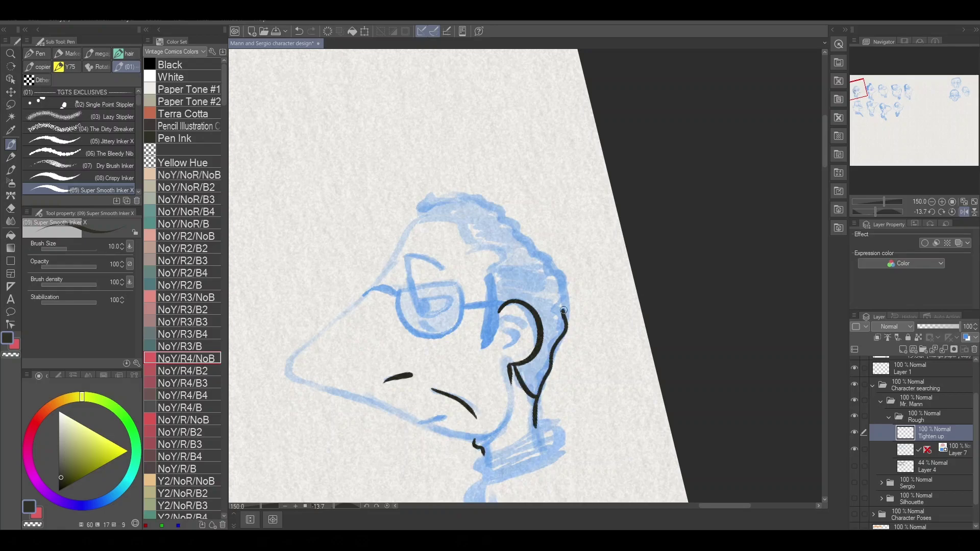
mouse_move(488, 280)
left_mouse_down()
mouse_move(434, 200)
mouse_move(542, 240)
mouse_move(562, 261)
left_mouse_up()
left_click_drag(491, 280, 484, 355)
left_click_drag(527, 317, 515, 348)
- Ink the first head's eye, brow, forehead and long pointed nose
left_click_drag(417, 314, 433, 244)
key("ctrl+z")
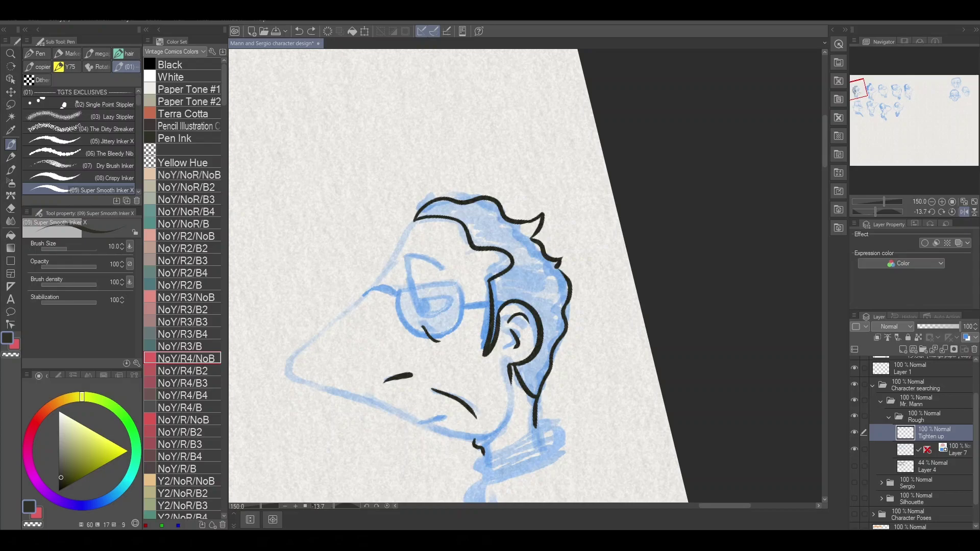
mouse_move(418, 313)
left_mouse_down()
mouse_move(408, 257)
mouse_move(449, 298)
left_mouse_up()
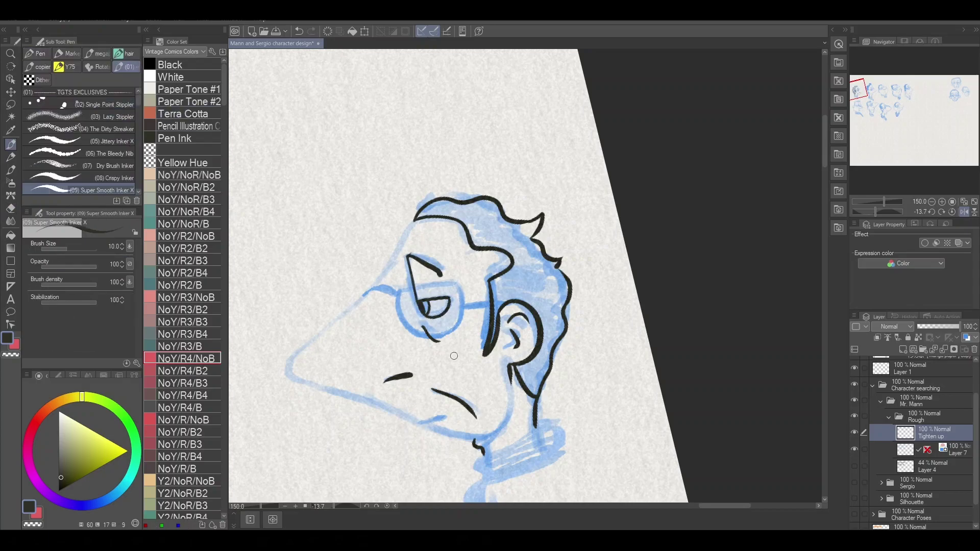
left_click_drag(397, 255, 332, 326)
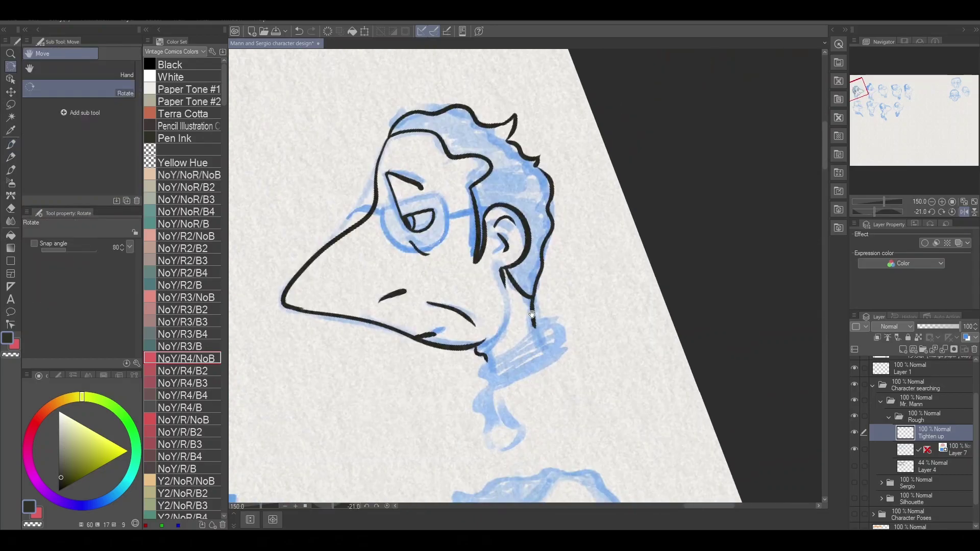
- Ink the first head's collar and the hanging knotted end of the scarf
mouse_move(408, 289)
left_mouse_down()
mouse_move(416, 324)
mouse_move(479, 285)
left_mouse_up()
left_click_drag(429, 306, 482, 327)
left_click_drag(460, 306, 498, 416)
- Ink the first head's glasses on a new layer, with a narrow oval lens frame and a straight temple arm
key("ctrl+shift+n")
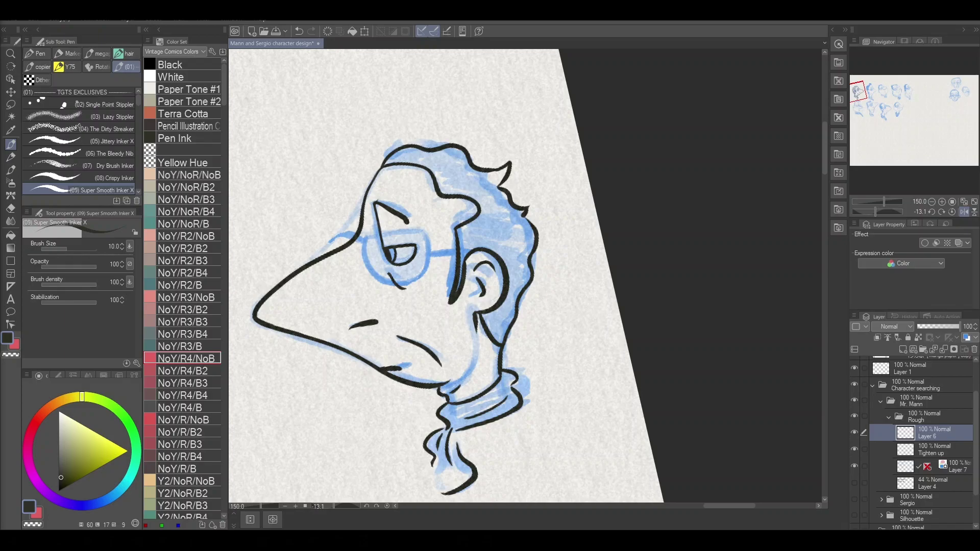
left_click_drag(369, 229, 377, 247)
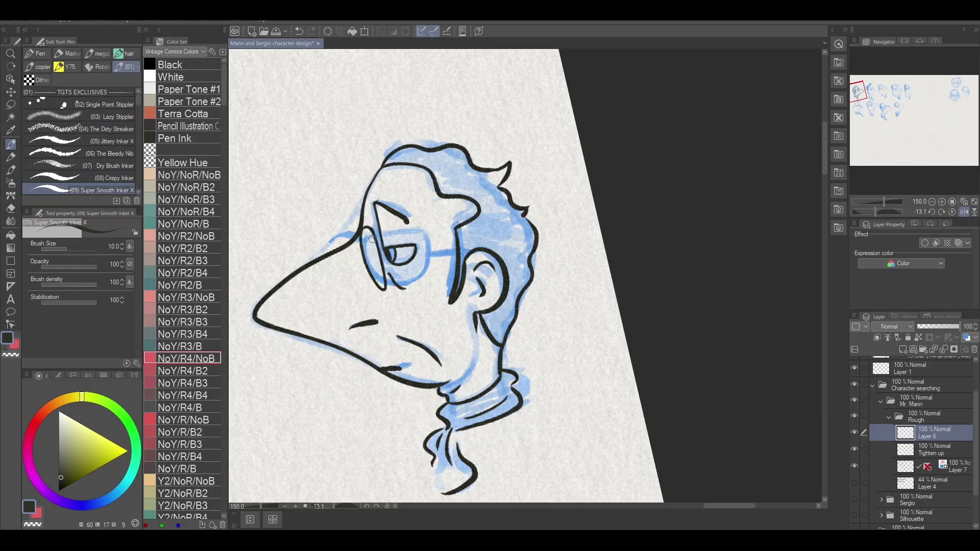
mouse_move(382, 284)
left_mouse_down()
mouse_move(374, 246)
mouse_move(403, 343)
mouse_move(455, 295)
left_mouse_up()
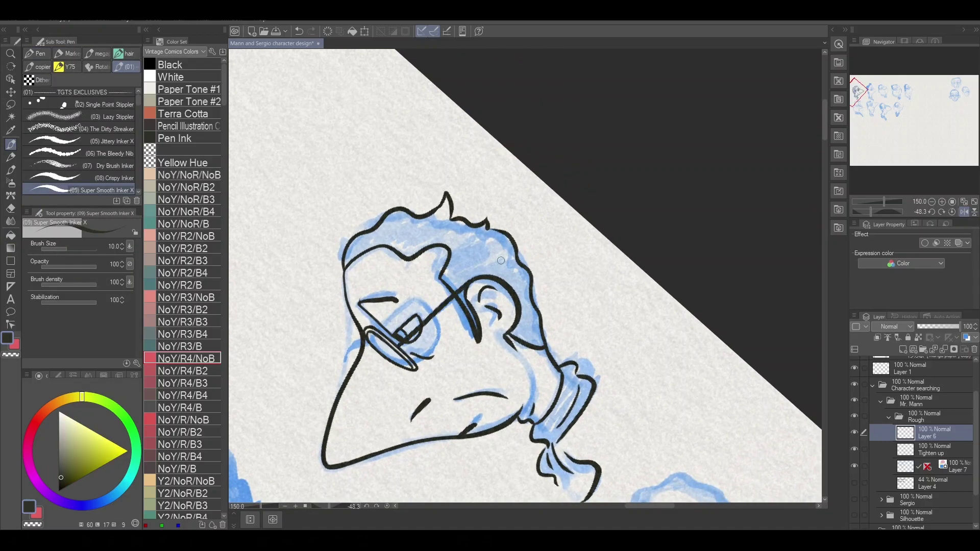
key("ctrl+z")
mouse_move(403, 341)
left_mouse_down()
mouse_move(453, 296)
mouse_move(402, 344)
left_mouse_up()
- Recolour the glasses frame brown and paint its lens pinkish red on a new layer beneath the frame
key("ctrl+shift+n")
scroll(183, 331, "down", 4)
left_click(186, 321)
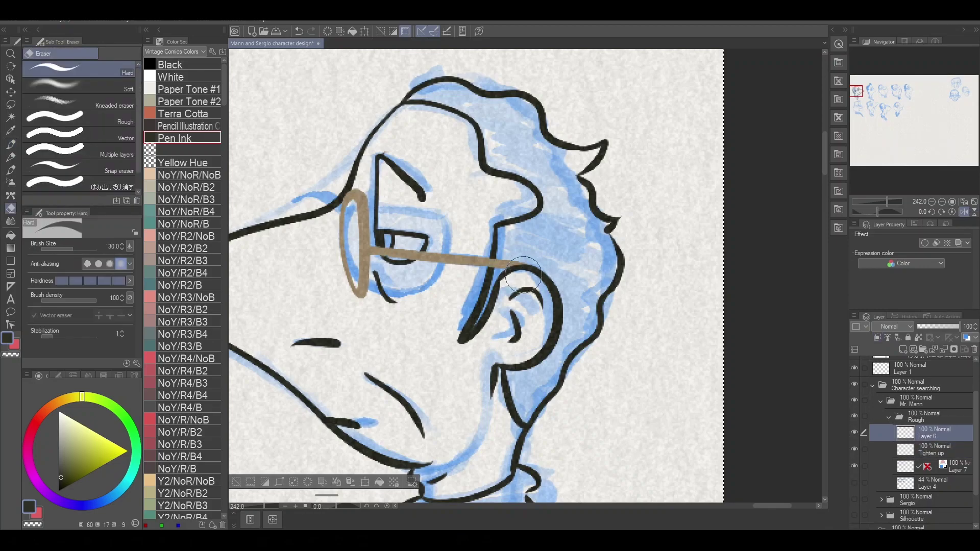
key("p")
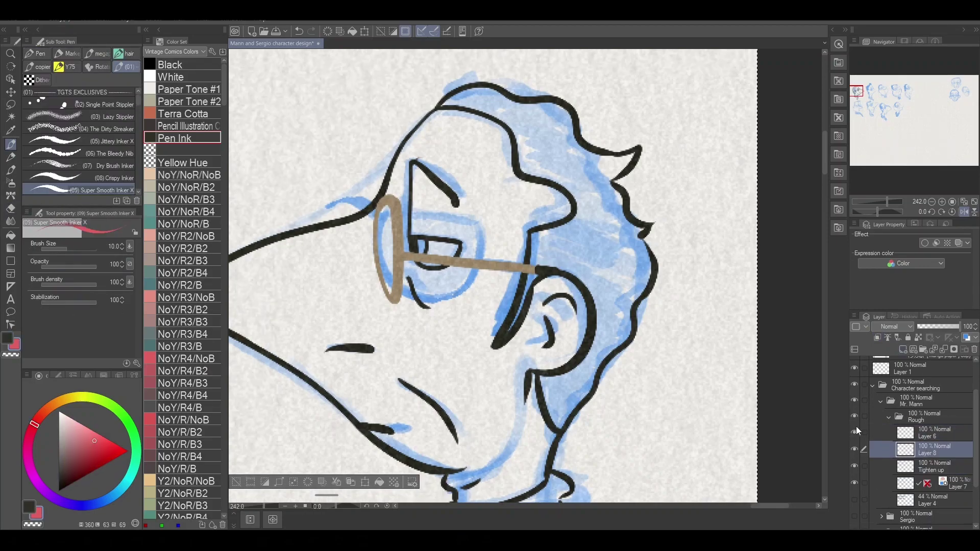
mouse_move(391, 290)
left_mouse_down()
mouse_move(386, 210)
mouse_move(374, 216)
left_mouse_up()
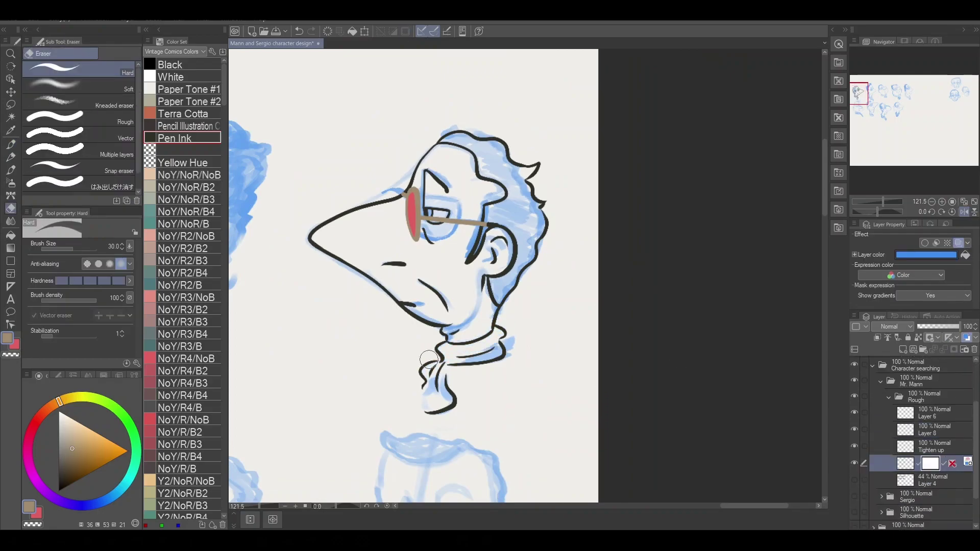
- Ink the second head's nostril, cheek crease and mouth, plus its forehead and long pointed nose down to the chin
key("e")
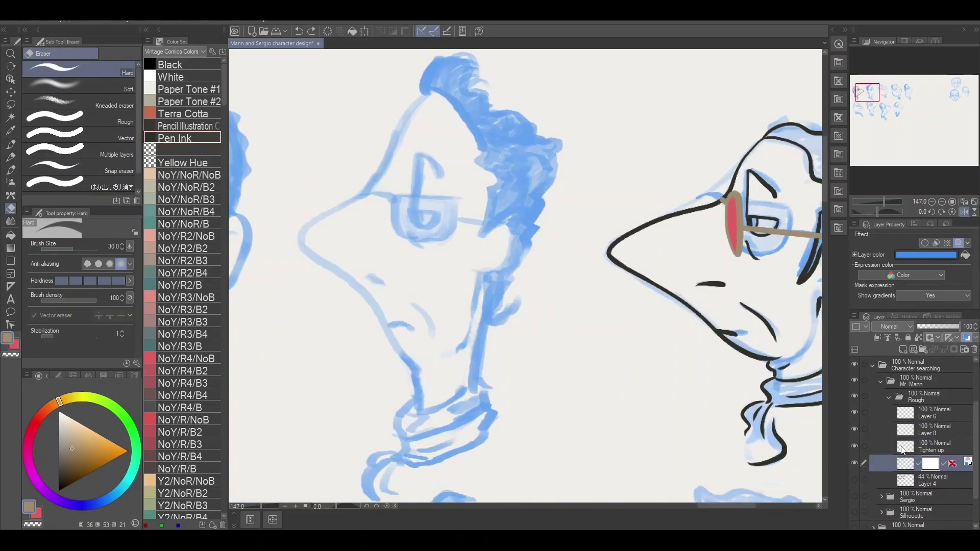
key("p")
left_click_drag(351, 297, 421, 356)
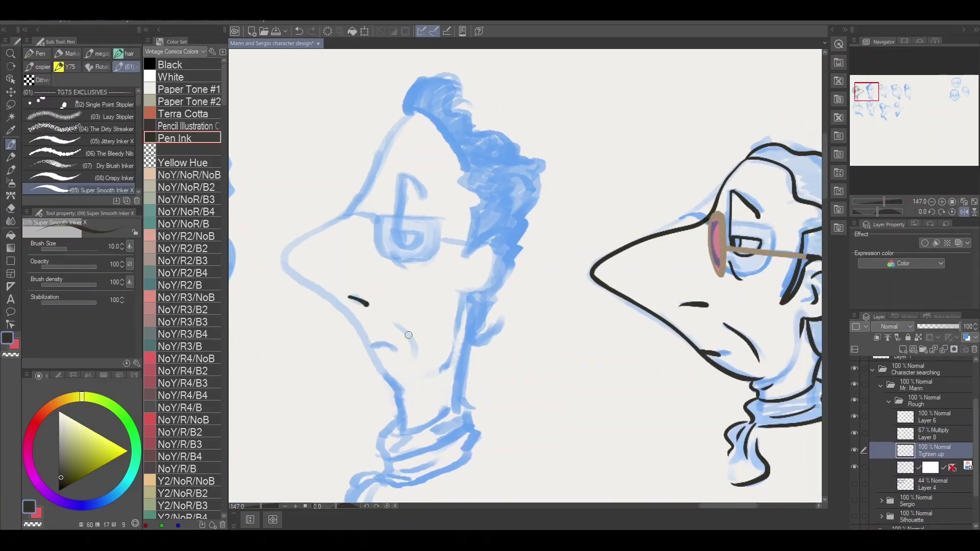
left_click_drag(370, 347, 384, 350)
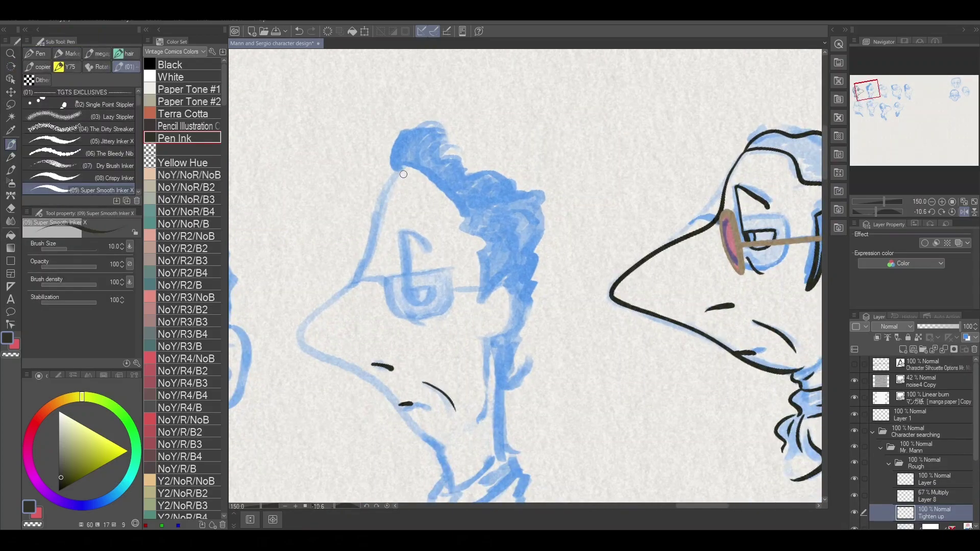
left_click_drag(404, 174, 298, 337)
left_click_drag(298, 337, 432, 423)
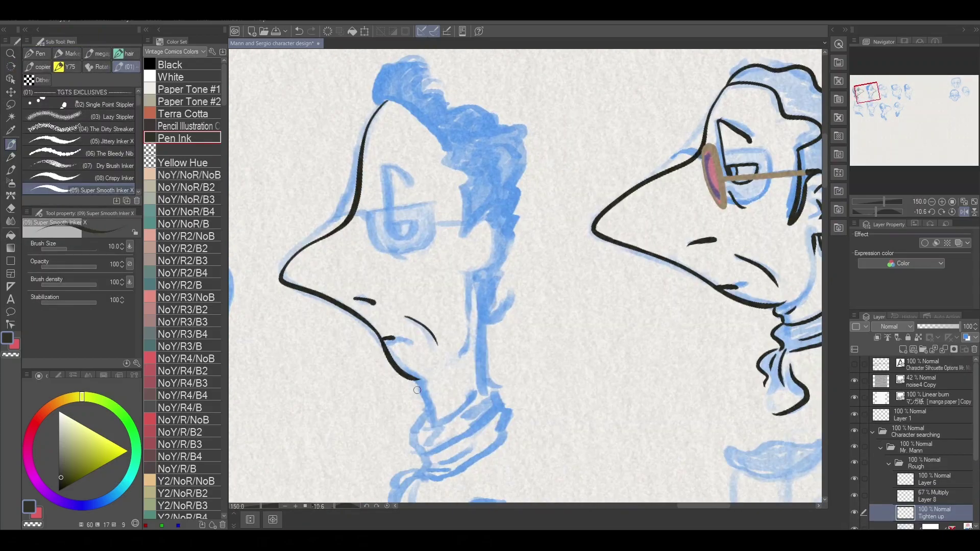
- Ink the second head's ear, jaw and neck lines, and the scarf wrapped around its neck
left_click_drag(469, 278, 457, 362)
left_click_drag(462, 238, 478, 271)
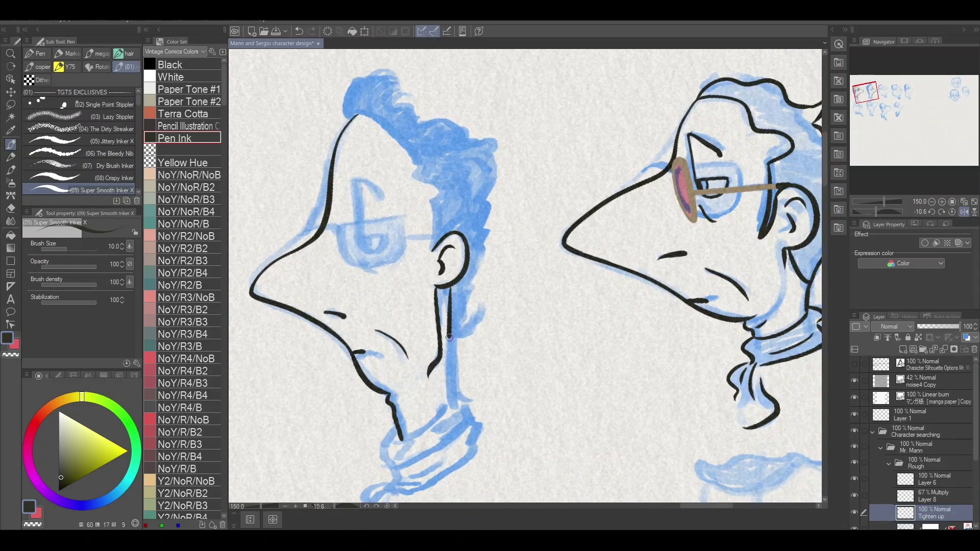
left_click_drag(449, 294, 415, 437)
left_click_drag(394, 427, 403, 475)
left_click_drag(458, 425, 403, 467)
left_click_drag(401, 468, 389, 480)
left_click_drag(462, 401, 418, 475)
- Ink the second head's eye and brow line, with its oval glasses frame and straight temple arm on a separate layer
mouse_move(332, 240)
left_mouse_down()
mouse_move(362, 296)
mouse_move(375, 288)
left_mouse_up()
key("alt+bracketright")
key("alt+bracketright")
left_click_drag(400, 350, 475, 315)
key("alt+bracketleft")
key("alt+bracketleft")
left_click_drag(375, 289, 403, 337)
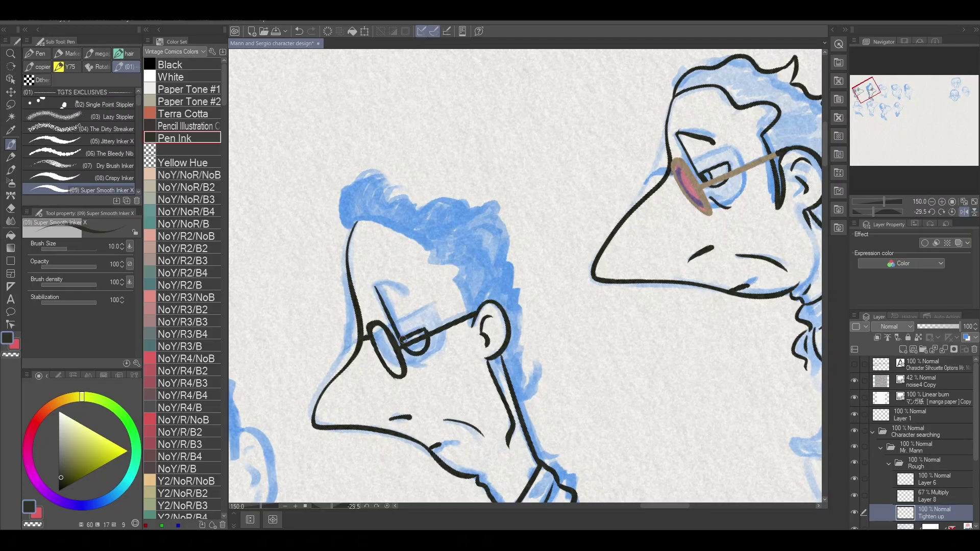
- Ink the second head's wavy hairline and the curly outer contour of its hair down to the nape
mouse_move(472, 331)
left_mouse_down()
mouse_move(367, 220)
mouse_move(354, 239)
left_mouse_up()
mouse_move(332, 242)
left_mouse_down()
mouse_move(435, 205)
mouse_move(505, 323)
mouse_move(521, 404)
left_mouse_up()
mouse_move(432, 385)
left_mouse_down()
mouse_move(419, 330)
mouse_move(434, 230)
mouse_move(448, 319)
left_mouse_up()
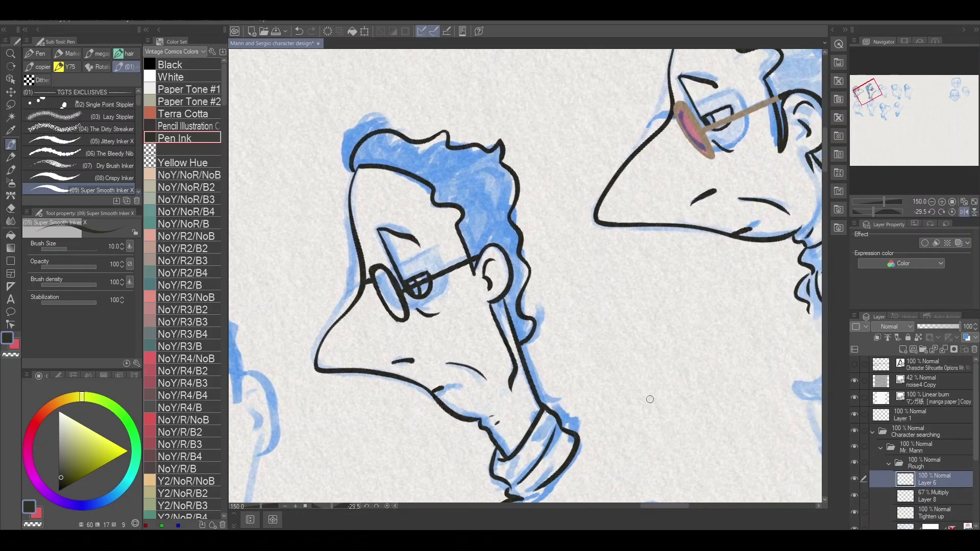
- Paint the second head's glasses lens pinkish red on the Multiply layer beneath the frame
key("alt+bracketright")
key("x")
left_click_drag(383, 278, 400, 314)
key("alt+bracketright")
left_click_drag(404, 468, 684, 326)
key("alt+bracketleft")
key("alt+bracketleft")
key("x")
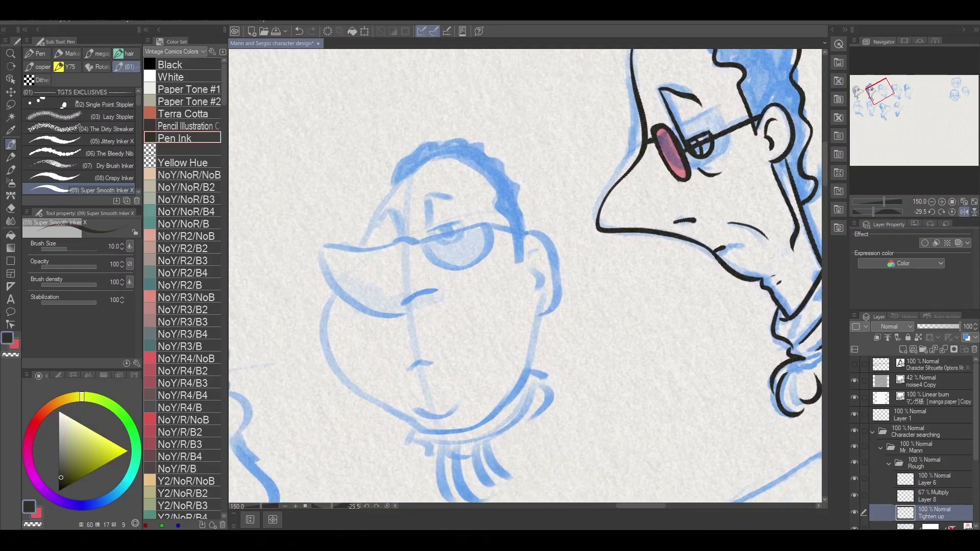
- Ink the third head's rounded glasses frame and nose bridge on Layer 6
key("alt+bracketright")
key("alt+bracketright")
mouse_move(394, 244)
left_mouse_down()
mouse_move(418, 245)
mouse_move(464, 274)
mouse_move(428, 239)
mouse_move(459, 215)
mouse_move(485, 234)
left_mouse_up()
key("e")
key("p")
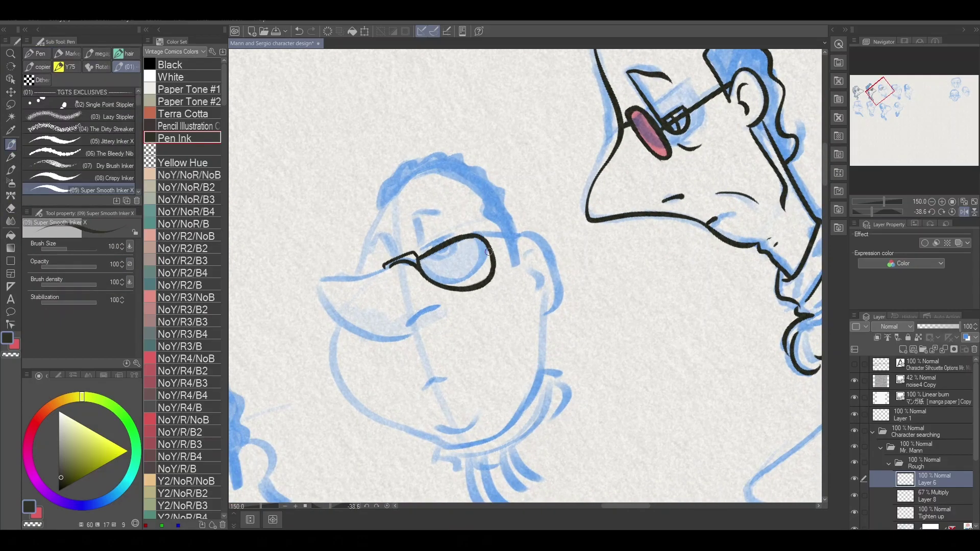
- Hide the glasses layers and ink the third head's eye, brows, forehead and hairline on the Tighten up layer
left_click(854, 496)
left_click(854, 479)
left_click(940, 512)
mouse_move(421, 248)
left_mouse_down()
mouse_move(416, 217)
mouse_move(373, 252)
left_mouse_up()
left_click_drag(423, 246, 441, 248)
mouse_move(356, 276)
left_mouse_down()
mouse_move(381, 213)
mouse_move(487, 219)
mouse_move(517, 270)
left_mouse_up()
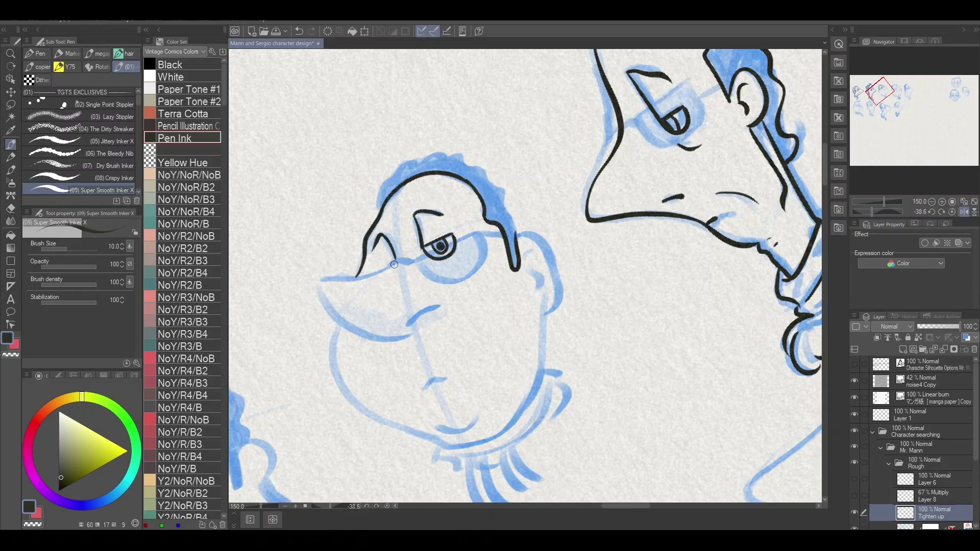
- Ink the third head's drooping nose, mouth, ear, jaw and wavy hair outline, plus the scarf with its hanging ends
left_click_drag(394, 263, 423, 331)
left_click_drag(437, 426, 475, 422)
left_click_drag(526, 248, 534, 286)
mouse_move(517, 232)
left_mouse_down()
mouse_move(441, 443)
mouse_move(333, 326)
left_mouse_up()
mouse_move(380, 215)
left_mouse_down()
mouse_move(495, 193)
mouse_move(521, 231)
left_mouse_up()
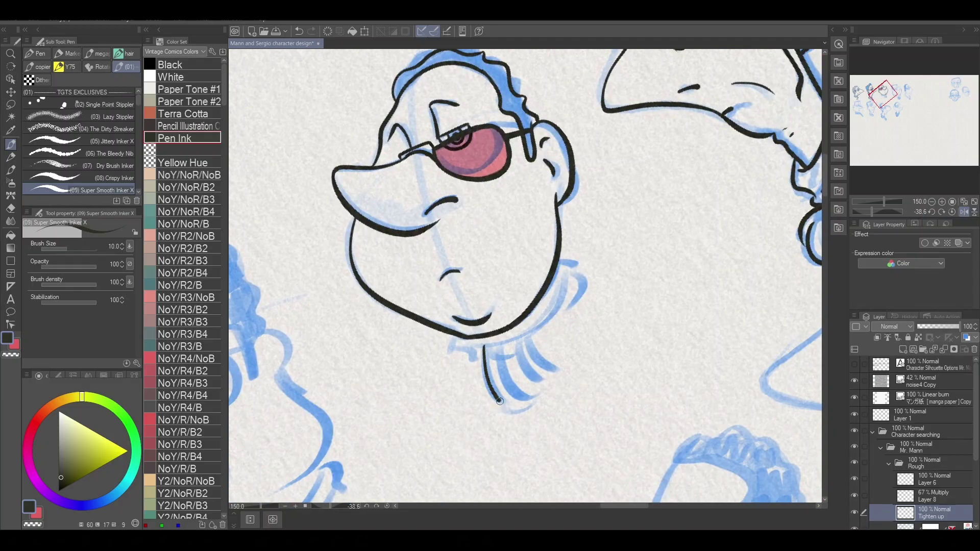
left_click_drag(560, 259, 542, 327)
left_click_drag(448, 344, 473, 364)
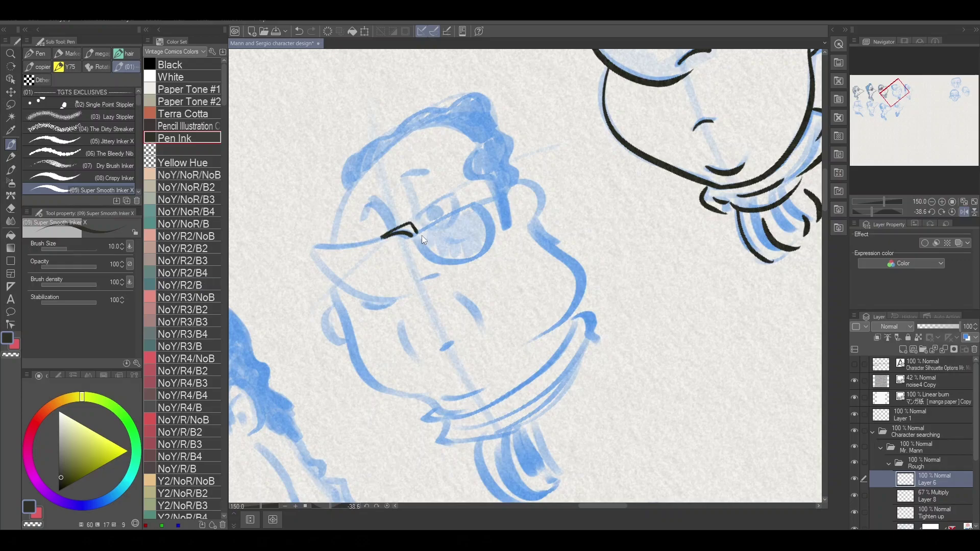
- Ink the fourth head's half-round glasses with bridge and temple arm, and paint the lenses pinkish red on the Multiply layer
key("ctrl+z")
mouse_move(412, 232)
left_mouse_down()
mouse_move(472, 203)
mouse_move(411, 224)
left_mouse_up()
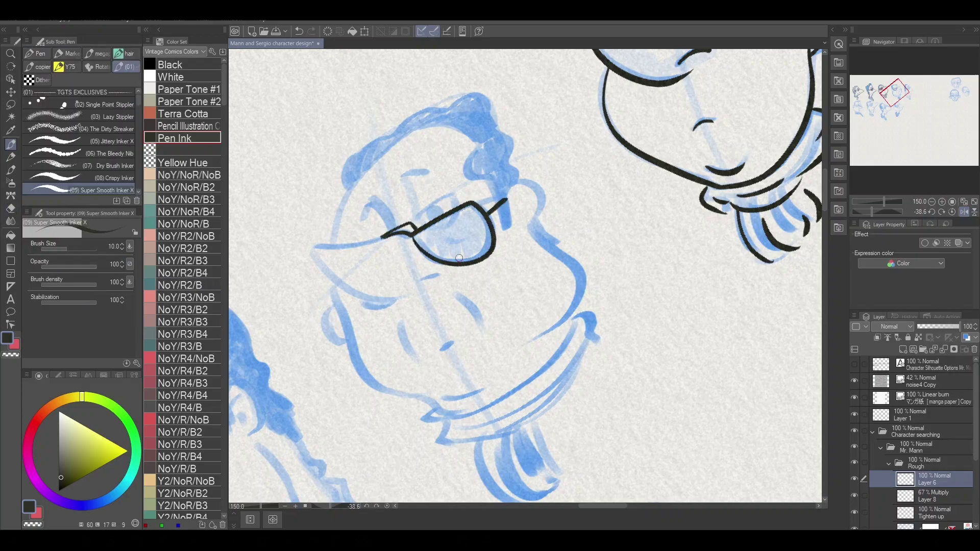
left_click_drag(416, 239, 485, 251)
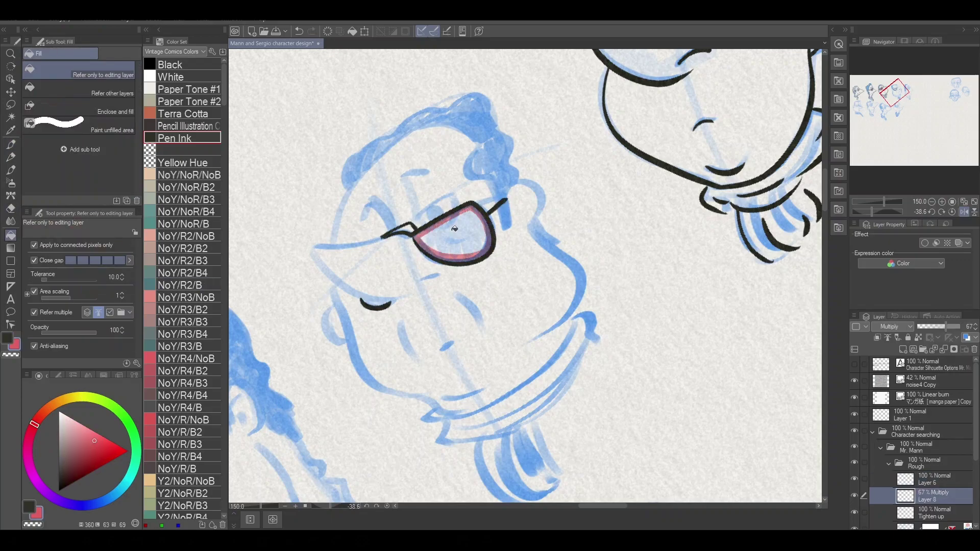
key("p")
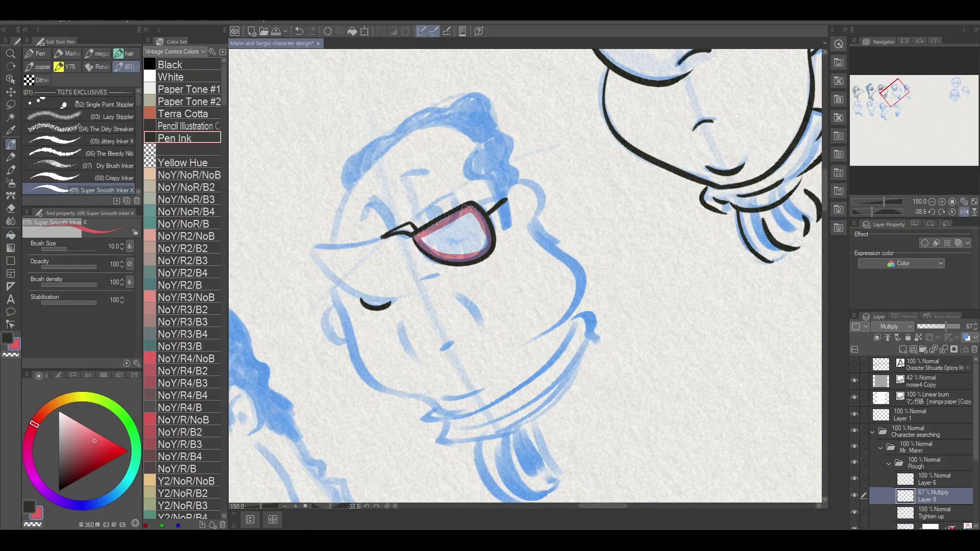
left_click_drag(439, 220, 459, 250)
left_click_drag(365, 302, 388, 305)
- Ink the fourth head's pointed nose and nostril in Pen Ink on the Tighten up layer
left_click(919, 513)
left_click(182, 137)
mouse_move(383, 238)
left_mouse_down()
mouse_move(334, 246)
mouse_move(409, 297)
left_mouse_up()
left_click_drag(420, 280, 436, 276)
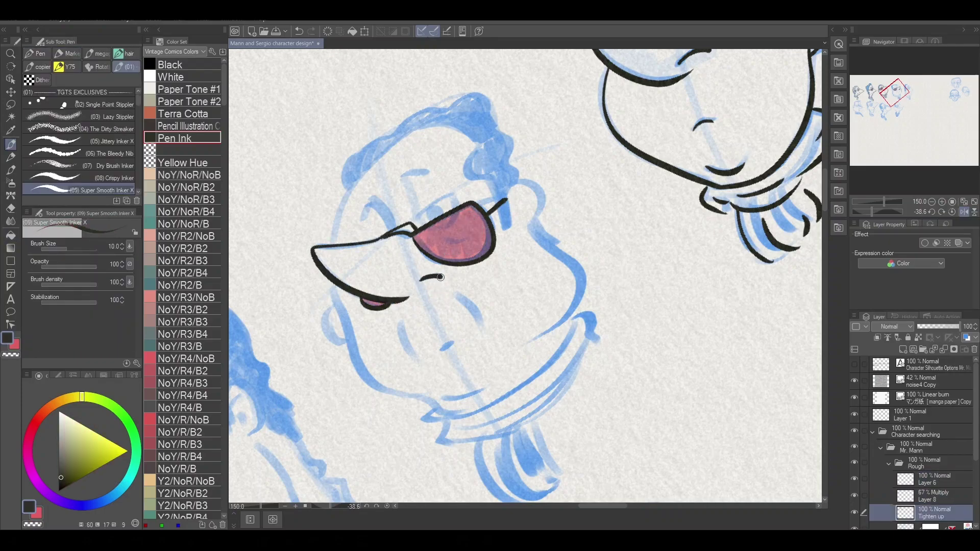
- Ink the fourth head's cheek creases, chin dimple, mouth and both sides of its broad jaw
left_click_drag(403, 341, 414, 358)
left_click_drag(442, 350, 456, 343)
left_click_drag(443, 397, 495, 382)
left_click_drag(519, 352, 580, 288)
left_click_drag(350, 319, 460, 416)
left_click_drag(557, 337, 540, 357)
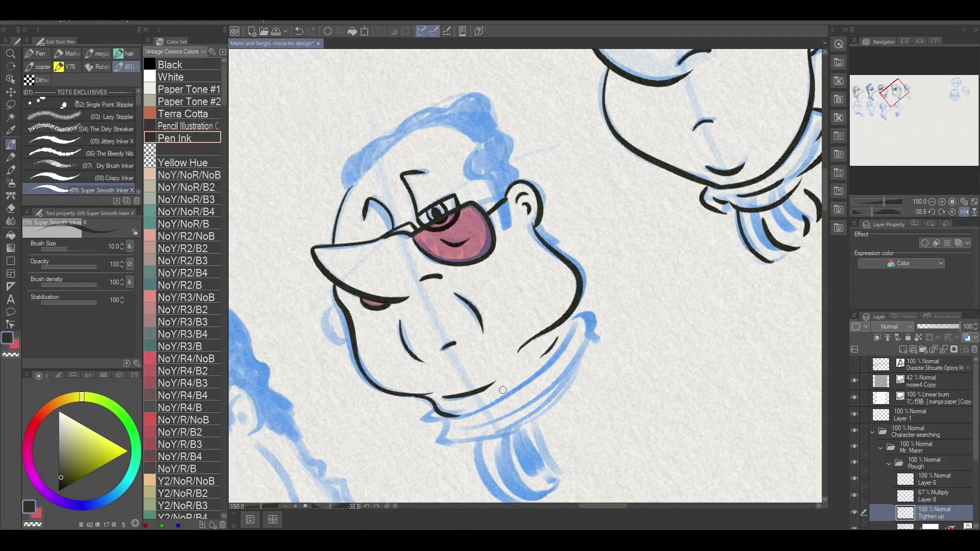
- Ink the fourth head's hairline and sideburn, and the curly outer contour of its hair
key("ctrl+z")
left_click_drag(349, 192, 500, 201)
mouse_move(349, 183)
left_mouse_down()
mouse_move(393, 133)
mouse_move(499, 123)
left_mouse_up()
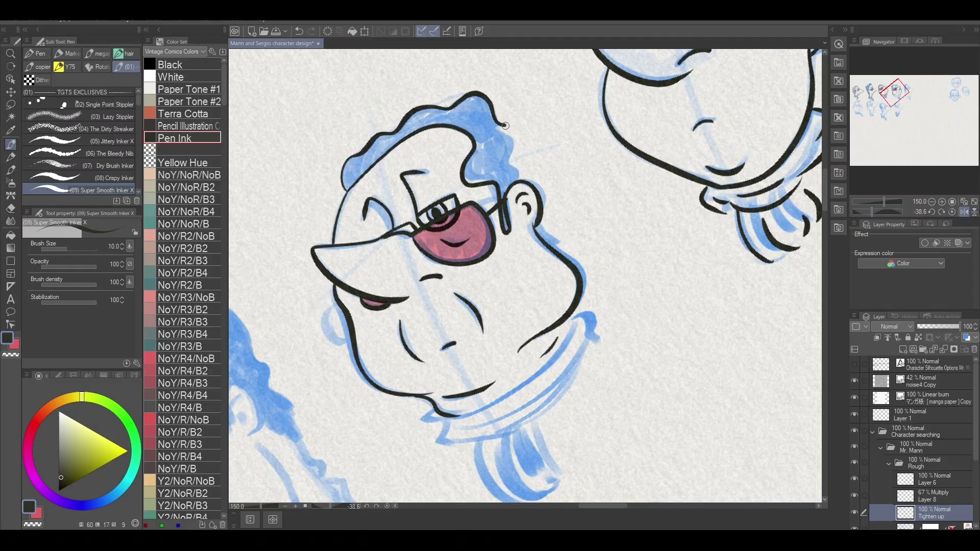
left_click_drag(561, 234, 531, 164)
- Ink the fourth head's wrapped scarf bands and the rounded hanging knot below the chin
left_click_drag(505, 350, 475, 424)
key("ctrl+z")
mouse_move(408, 352)
left_mouse_down()
mouse_move(479, 357)
mouse_move(472, 332)
left_mouse_up()
left_click_drag(561, 232, 465, 332)
mouse_move(548, 306)
left_mouse_down()
mouse_move(486, 333)
mouse_move(706, 226)
left_mouse_up()
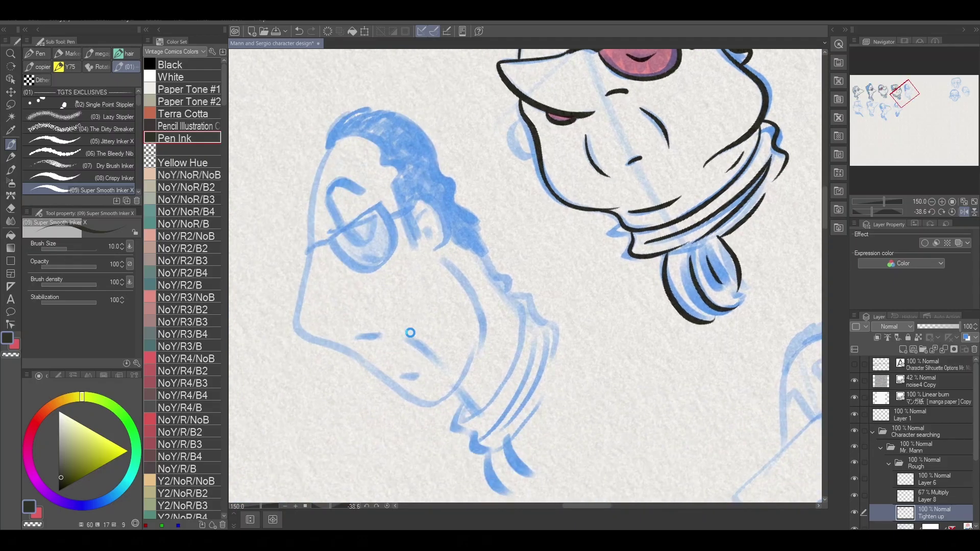
- Copy the second head's glasses with a lasso selection and transform the copy to fit the fifth head
left_click_drag(372, 284, 459, 214)
key("m")
left_click_drag(357, 179, 353, 235)
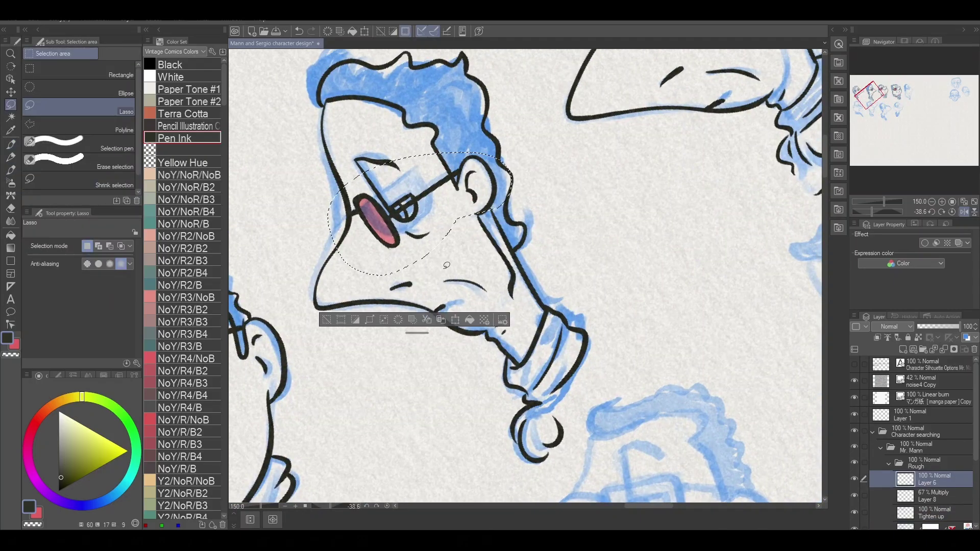
key("ctrl+c")
key("ctrl+v")
key("ctrl+t")
left_click_drag(357, 459, 464, 281)
left_click(284, 447)
- Ink the fifth head's forehead, pointed nose, chin and front neck line
key("p")
mouse_move(273, 283)
left_mouse_down()
mouse_move(291, 317)
mouse_move(387, 174)
left_mouse_up()
key("ctrl+z")
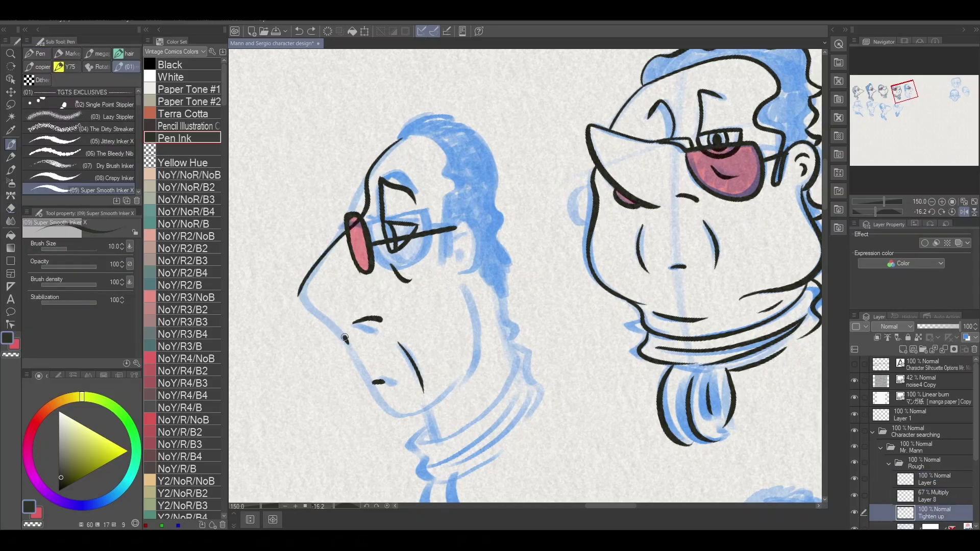
left_click_drag(426, 418, 434, 454)
scroll(363, 438, "up", 1)
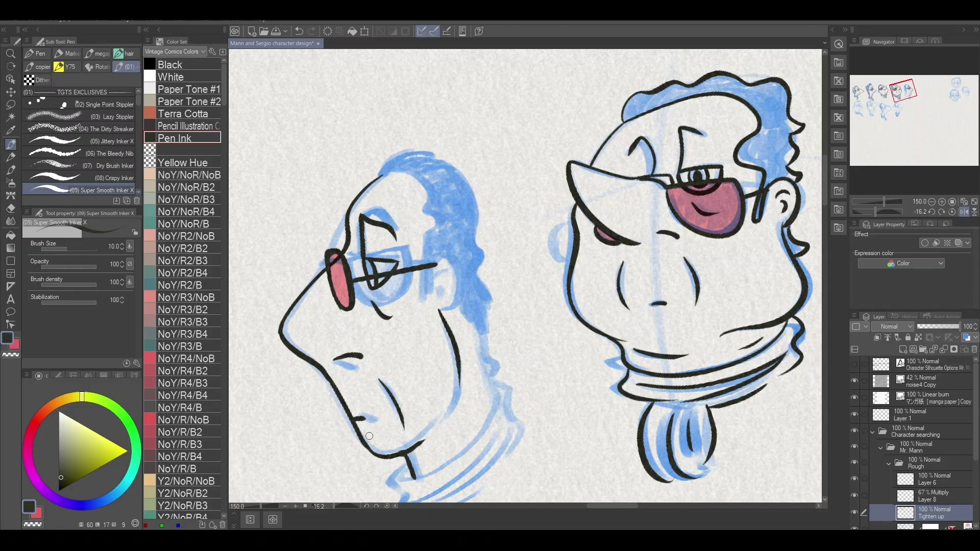
- Ink the fifth head's hair contour and the scarf wrapped around its neck
left_click_drag(489, 224, 480, 337)
mouse_move(428, 306)
left_mouse_down()
mouse_move(455, 312)
mouse_move(497, 397)
left_mouse_up()
scroll(498, 397, "down", 3)
left_click_drag(513, 327, 406, 377)
mouse_move(502, 299)
left_mouse_down()
mouse_move(451, 383)
mouse_move(388, 418)
left_mouse_up()
mouse_move(406, 424)
left_mouse_down()
mouse_move(434, 464)
mouse_move(424, 459)
left_mouse_up()
mouse_move(454, 455)
left_mouse_down()
mouse_move(439, 433)
mouse_move(308, 353)
left_mouse_up()
- Ink the jaw, neck, knotted scarf, mouth and cheek creases of the lower-row head with the broad cap-like nose
left_click_drag(711, 411, 491, 248)
mouse_move(491, 247)
left_mouse_down()
mouse_move(462, 350)
mouse_move(465, 415)
left_mouse_up()
mouse_move(290, 303)
left_mouse_down()
mouse_move(386, 364)
mouse_move(429, 362)
left_mouse_up()
left_click_drag(487, 378, 416, 424)
left_click_drag(459, 388, 440, 371)
mouse_move(383, 373)
left_mouse_down()
mouse_move(436, 421)
mouse_move(465, 473)
left_mouse_up()
left_click_drag(487, 393, 444, 472)
left_click_drag(358, 286, 405, 341)
left_click_drag(374, 346, 384, 376)
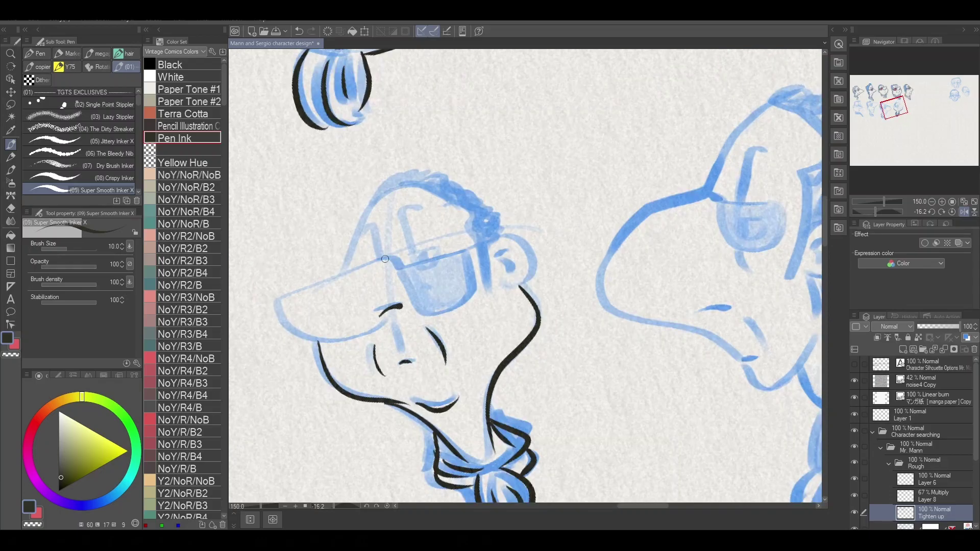
- Ink the cap-nosed head's broad nose and eye, with its half-round glasses frame on Layer 6
left_click_drag(380, 261, 390, 331)
key("alt+bracketright")
key("alt+bracketright")
left_click_drag(378, 255, 372, 264)
scroll(459, 189, "down", 3)
mouse_move(459, 189)
left_mouse_down()
mouse_move(431, 393)
mouse_move(444, 419)
mouse_move(483, 405)
left_mouse_up()
key("ctrl+z")
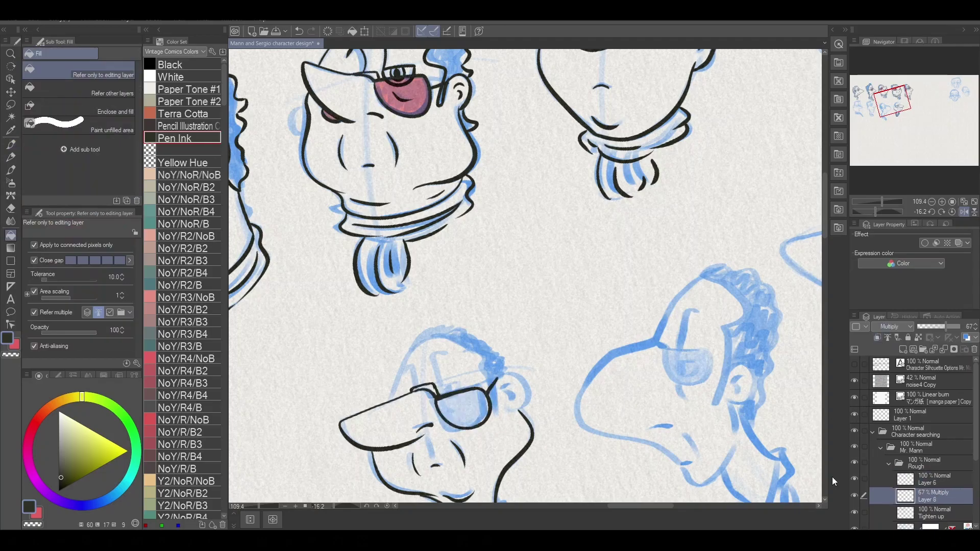
key("alt+bracketleft")
key("alt+bracketleft")
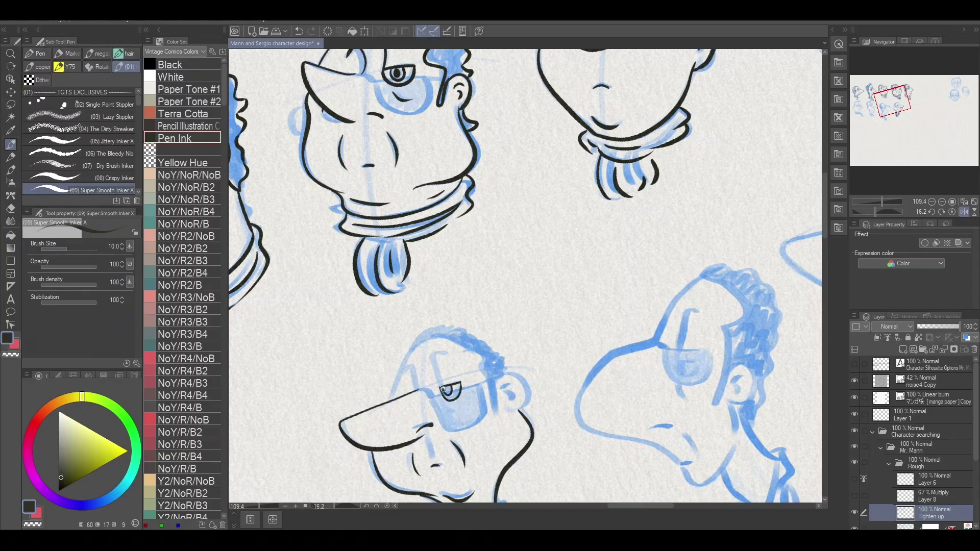
- Try to reuse the second head's glasses by transforming a copy onto the lower-row head with the bulbous nose
mouse_move(808, 498)
left_mouse_down()
mouse_move(474, 318)
mouse_move(306, 276)
left_mouse_up()
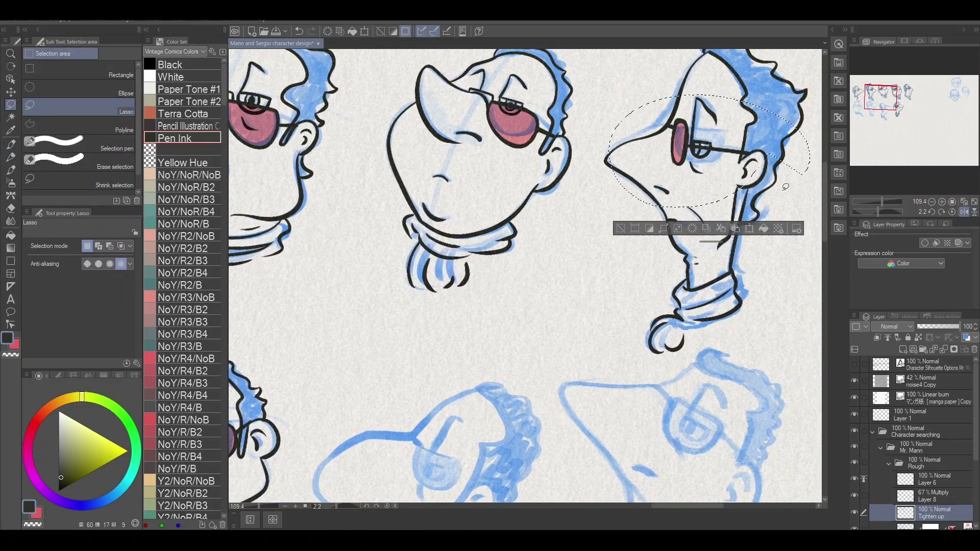
key("ctrl+t")
left_click_drag(463, 465, 430, 312)
key("Return")
key("ctrl+e")
key("p")
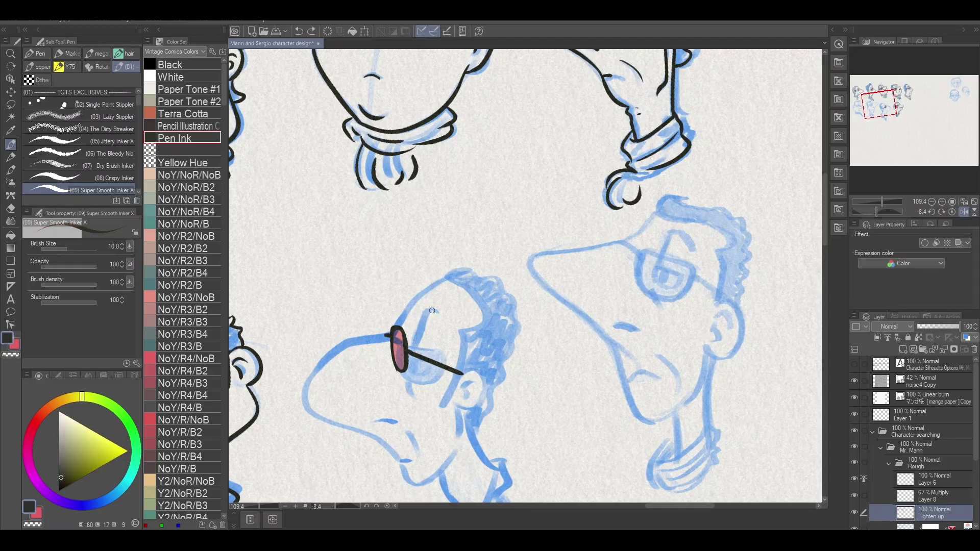
- Undo the last stroke, then ink the bulbous-nosed head's eye, under-eye crease and nostril
key("ctrl+z")
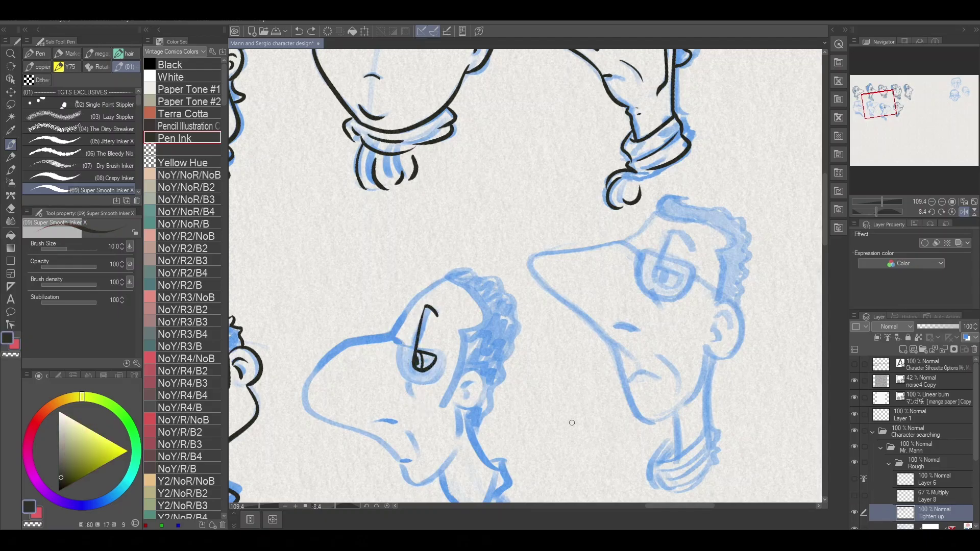
scroll(390, 382, "up", 3)
left_click_drag(430, 334, 442, 399)
- Erase the copied glasses frame and lens from the bulbous-nosed head
key("e")
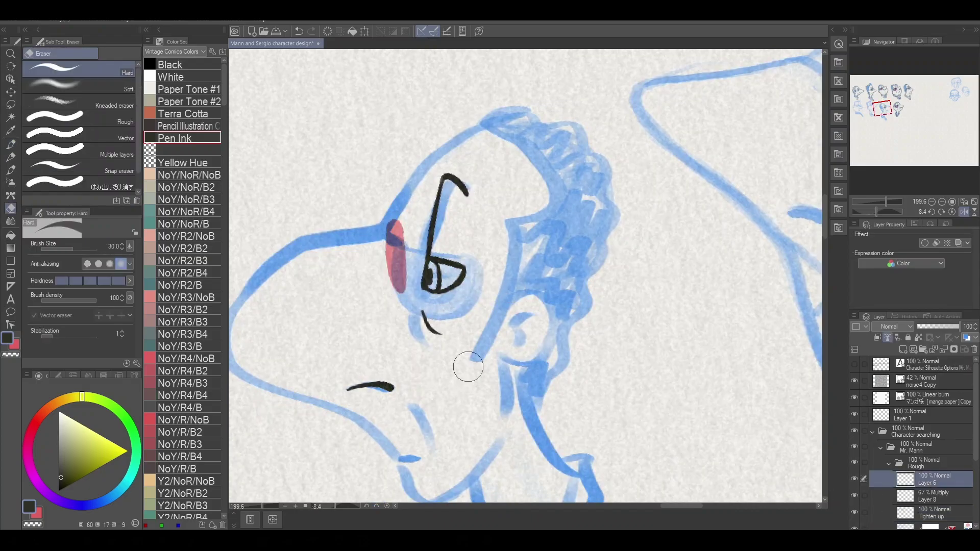
left_click_drag(388, 259, 396, 285)
key("Delete")
- Redraw the bulbous-nosed head's brow, eye and under-eye crease, and ink a narrow oval glasses frame with bridge and temple arm
key("p")
left_click_drag(465, 190, 452, 295)
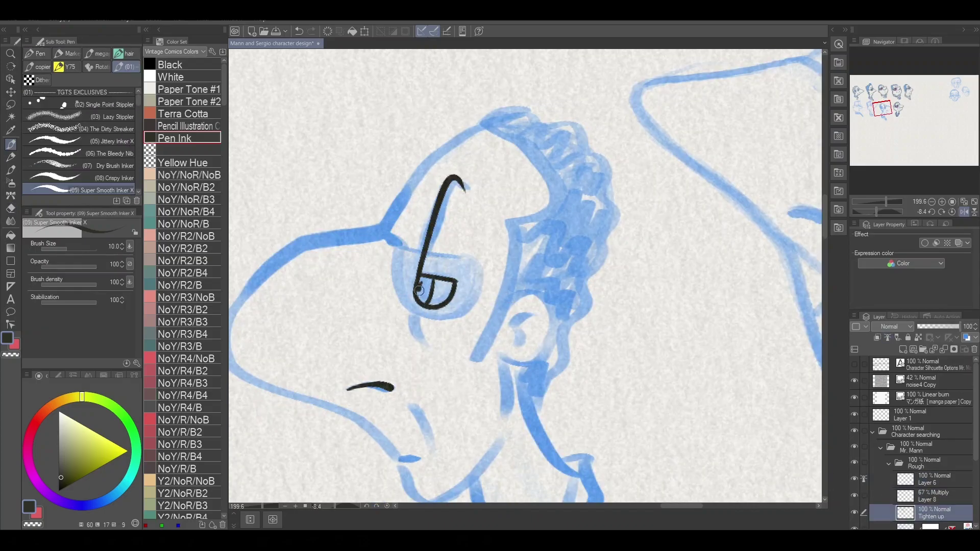
left_click_drag(433, 347, 437, 356)
mouse_move(370, 226)
left_mouse_down()
mouse_move(381, 271)
mouse_move(402, 244)
left_mouse_up()
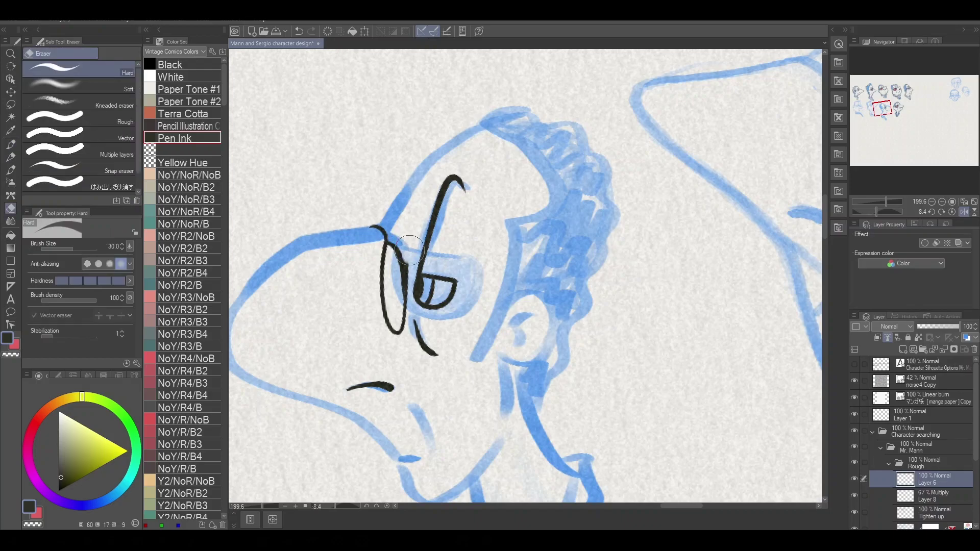
left_click_drag(426, 286, 516, 304)
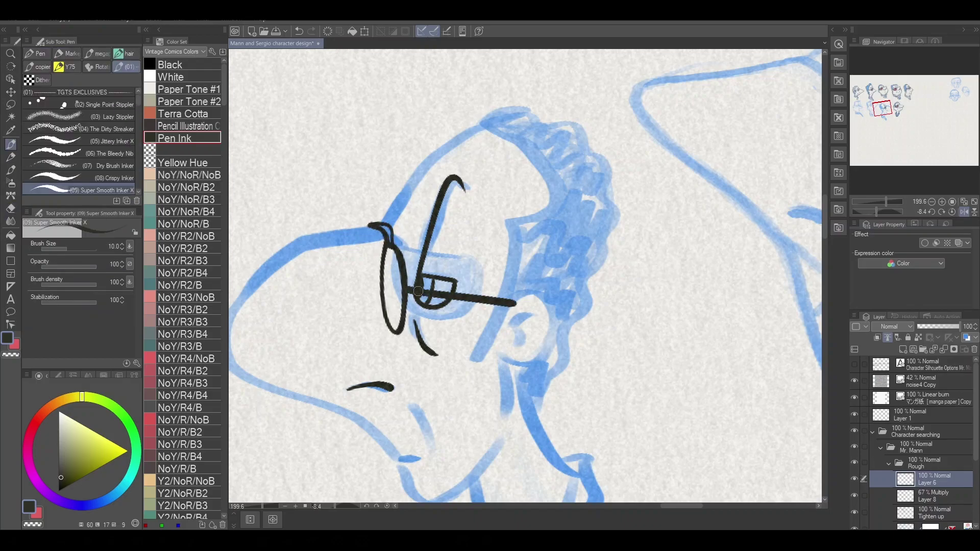
- Redo the bulbous-nosed head's forehead line and ink its large rounded nose, mouth corner and chin
mouse_move(504, 98)
left_mouse_down()
mouse_move(473, 115)
mouse_move(337, 218)
left_mouse_up()
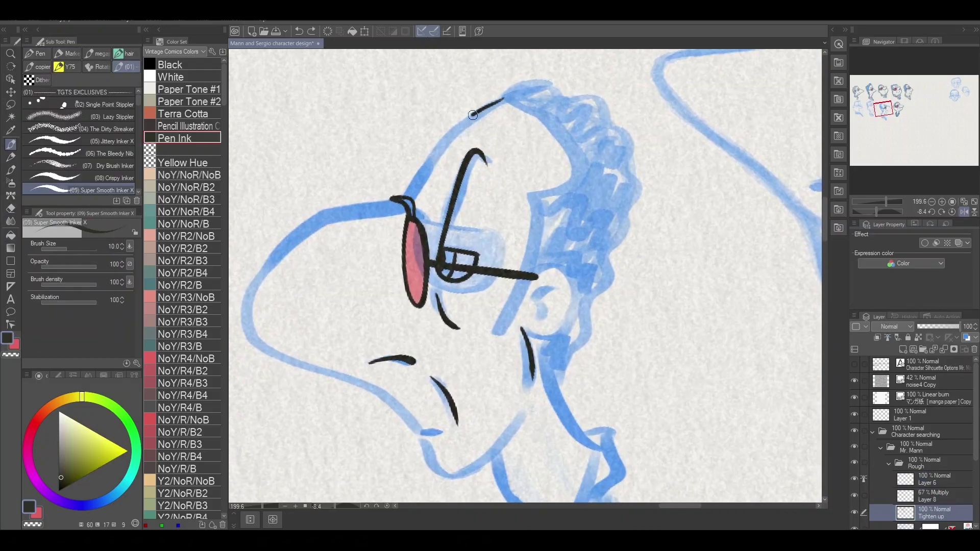
key("ctrl+z")
key("ctrl+z")
left_click_drag(246, 343, 446, 145)
key("h")
left_click_drag(692, 273, 484, 420)
left_click_drag(422, 363, 483, 420)
mouse_move(504, 378)
left_mouse_down()
mouse_move(522, 381)
mouse_move(382, 454)
left_mouse_up()
- Ink the bulbous-nosed head's hairline, sideburn, ear and neck lines
mouse_move(332, 100)
left_mouse_down()
mouse_move(260, 199)
mouse_move(352, 340)
left_mouse_up()
left_click_drag(382, 454, 489, 377)
left_click_drag(398, 301, 346, 411)
left_click_drag(451, 426, 403, 498)
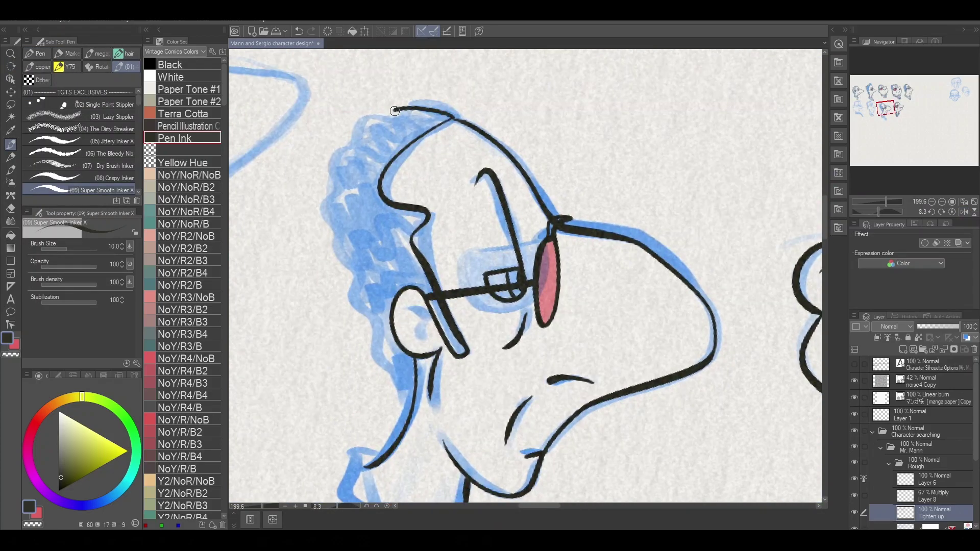
- Ink the curly outer contour of the bulbous-nosed head's hair
left_click_drag(408, 104, 329, 174)
key("h")
left_click_drag(559, 127, 603, 232)
mouse_move(584, 245)
left_mouse_down()
mouse_move(521, 416)
mouse_move(562, 143)
left_mouse_up()
- Ink the bulbous-nosed head's remaining neck lines and the scarf at its collar
left_click_drag(536, 276, 546, 337)
left_click_drag(531, 301, 490, 439)
left_click_drag(536, 357, 511, 457)
left_click_drag(638, 250, 541, 378)
- Ink the long pointed nose of the remaining frowning lower-row head, down its underside to the chin
mouse_move(632, 194)
left_mouse_down()
mouse_move(610, 321)
mouse_move(410, 386)
left_mouse_up()
left_click_drag(451, 170, 339, 204)
key("ctrl+z")
left_click_drag(360, 426, 248, 196)
left_click_drag(460, 357, 456, 276)
left_click_drag(352, 345, 482, 457)
- Ink the frowning head's front and back neck lines and the jaw line below its ear
left_click_drag(475, 459, 475, 343)
left_click_drag(470, 342, 476, 384)
left_click_drag(551, 205, 539, 329)
left_click_drag(549, 205, 507, 286)
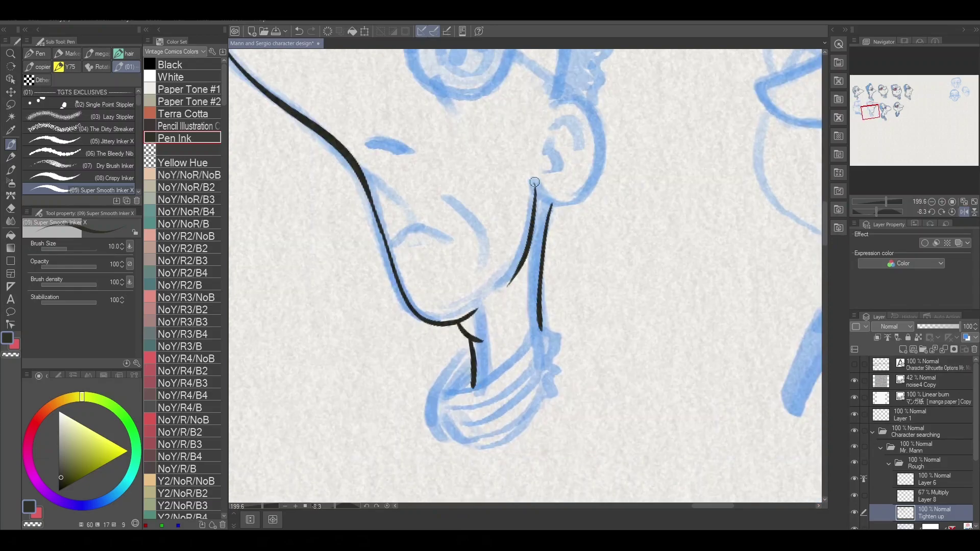
- Ink the frowning head's ear and the nostril, mouth and cheek creases on its face
left_click_drag(554, 100, 536, 185)
left_click_drag(590, 143, 554, 128)
key("ctrl+z")
left_click_drag(405, 244, 413, 420)
left_click_drag(435, 179, 453, 255)
mouse_move(431, 247)
left_mouse_down()
mouse_move(480, 265)
mouse_move(467, 329)
mouse_move(475, 346)
left_mouse_up()
- Ink the frowning head's raised brow and the curly outline and hairline of its hair
key("g")
key("p")
left_click_drag(421, 214, 477, 235)
mouse_move(381, 198)
left_mouse_down()
mouse_move(487, 133)
mouse_move(592, 265)
left_mouse_up()
left_click_drag(402, 199, 554, 306)
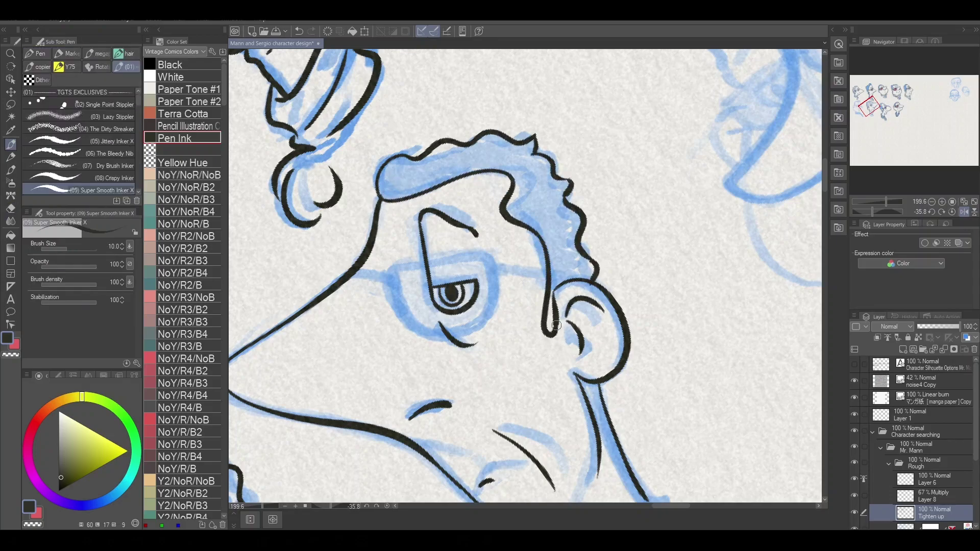
- Draw the rounded glasses lens around the frowning head's eye on Layer 6
key("alt+bracketright")
key("alt+bracketright")
mouse_move(357, 269)
left_mouse_down()
mouse_move(391, 291)
mouse_move(398, 263)
mouse_move(394, 302)
left_mouse_up()
key("ctrl+z")
key("ctrl+z")
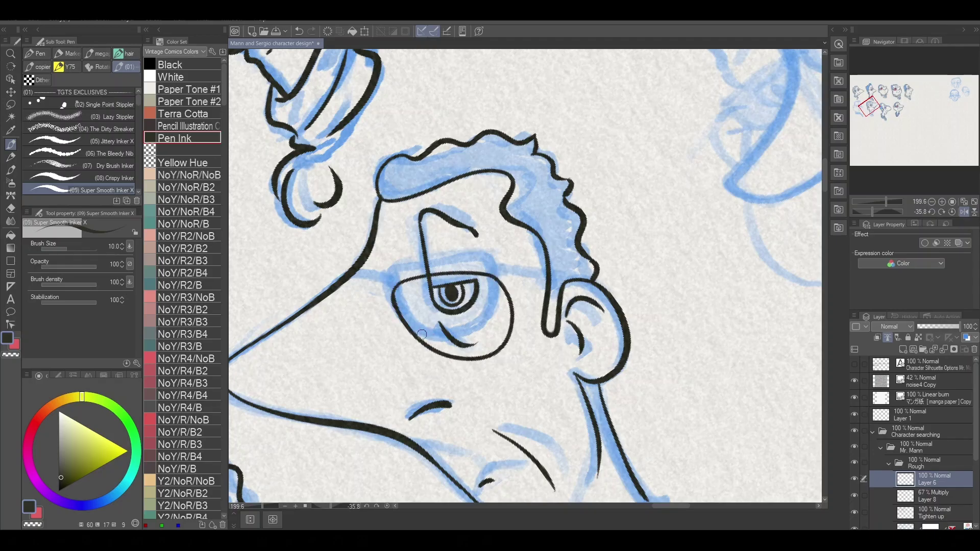
left_click(454, 317)
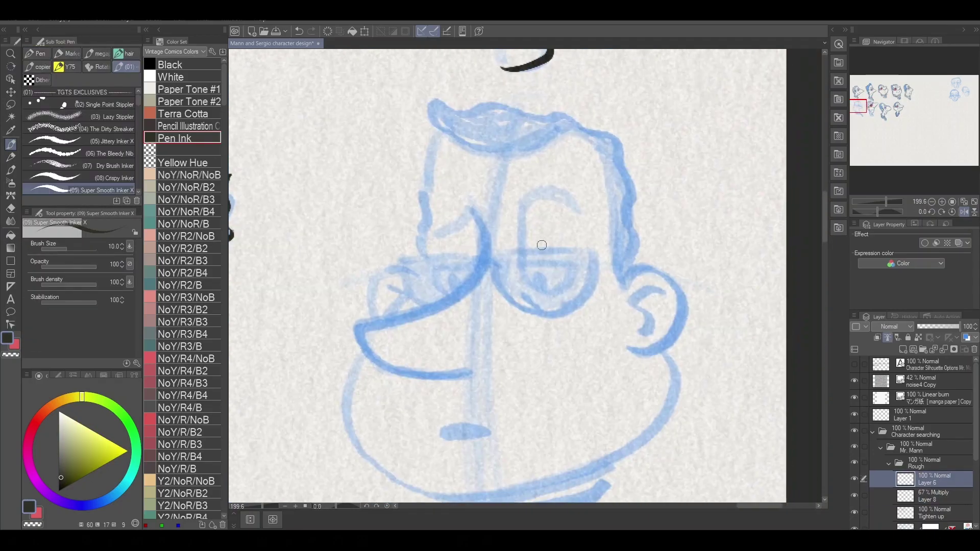
- Ink the near eye and the drooping nose of the round-jawed head on the Tighten up layer
key("alt+bracketleft")
key("alt+bracketleft")
left_click_drag(519, 207, 521, 249)
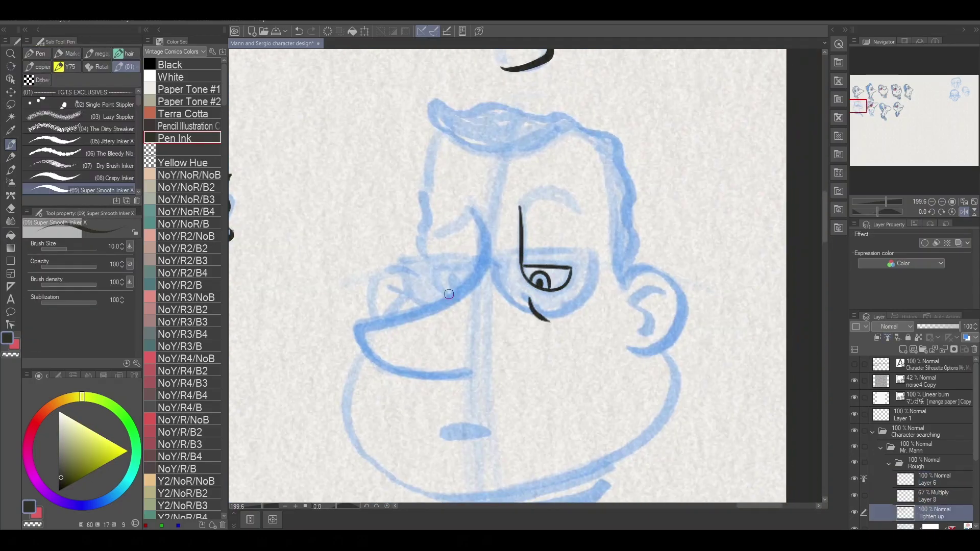
mouse_move(467, 210)
left_mouse_down()
mouse_move(352, 314)
mouse_move(476, 376)
left_mouse_up()
left_click_drag(481, 361, 505, 364)
- Ink the round-jawed head's hair, ears, jaw contour and cheek creases
mouse_move(467, 209)
left_mouse_down()
mouse_move(445, 236)
mouse_move(605, 163)
mouse_move(611, 337)
left_mouse_up()
mouse_move(638, 268)
left_mouse_down()
mouse_move(664, 357)
mouse_move(352, 388)
left_mouse_up()
left_click_drag(419, 270, 378, 309)
left_click_drag(661, 293, 640, 339)
left_click_drag(636, 399, 638, 314)
left_click_drag(503, 317, 520, 368)
mouse_move(413, 368)
left_mouse_down()
mouse_move(416, 335)
mouse_move(437, 418)
left_mouse_up()
mouse_move(406, 284)
left_mouse_down()
mouse_move(411, 184)
mouse_move(587, 132)
mouse_move(629, 211)
mouse_move(639, 86)
left_mouse_up()
- Ink the folds and knot of the scarf below the round-jawed head
left_click_drag(444, 396, 451, 459)
left_click_drag(419, 409, 434, 462)
left_click_drag(434, 367, 575, 362)
left_click_drag(607, 327, 633, 393)
left_click_drag(612, 398, 479, 420)
left_click_drag(600, 371, 582, 383)
left_click_drag(767, 299, 754, 405)
- Draw the glasses bridge and near lens on the round-jawed head on Layer 6, redoing the lens outline
key("alt+bracketright")
key("alt+bracketright")
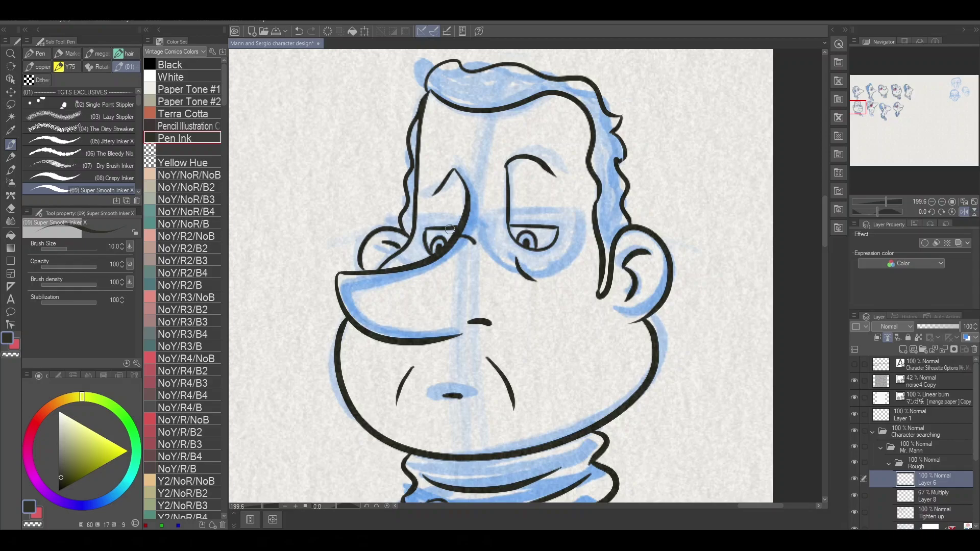
left_click_drag(482, 263, 531, 316)
key("ctrl+z")
left_click_drag(480, 245, 533, 309)
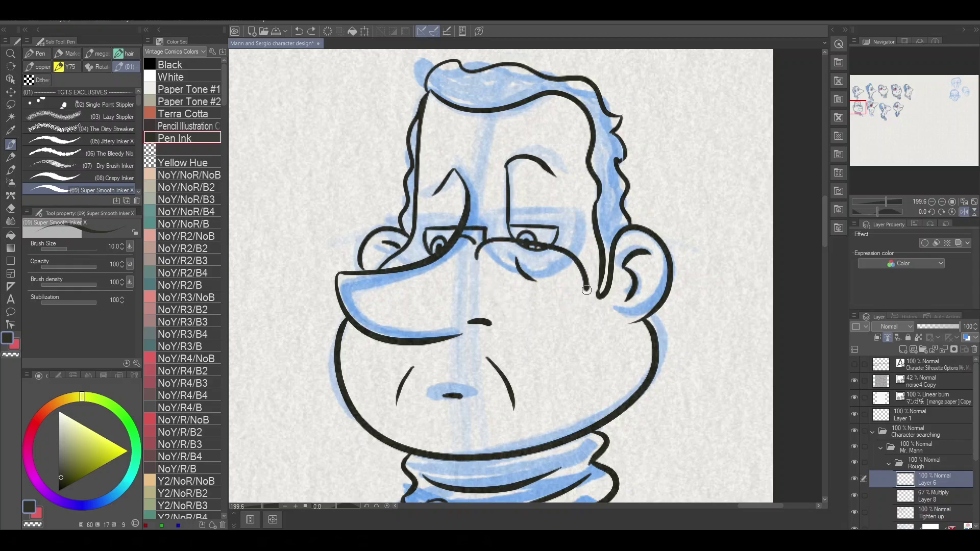
key("ctrl+z")
mouse_move(480, 245)
left_mouse_down()
mouse_move(534, 309)
mouse_move(561, 286)
left_mouse_up()
- Copy the round-jawed head's near lens, flip it horizontally and fit it over the far eye
key("m")
left_click_drag(515, 342, 518, 343)
key("ctrl+t")
mouse_move(531, 286)
left_mouse_down()
mouse_move(439, 284)
mouse_move(437, 252)
left_mouse_up()
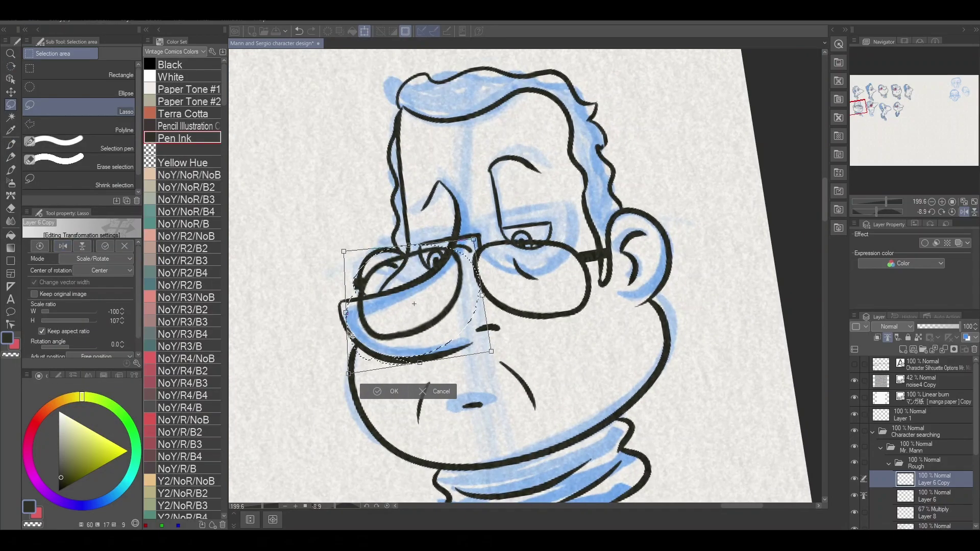
left_click(390, 392)
key("p")
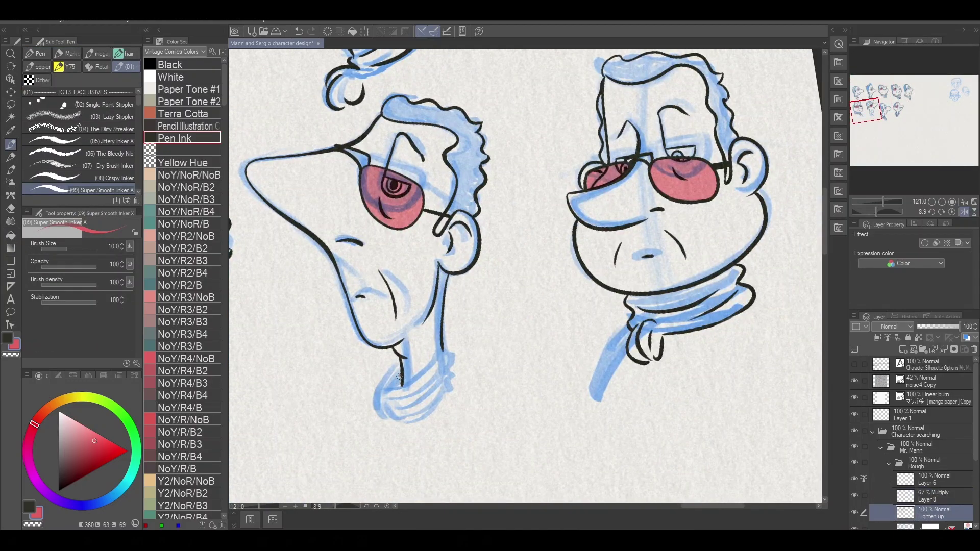
- Undo the round-jawed head's glasses and scarf lines and clear its remaining ink from the Tighten up layer
key("x")
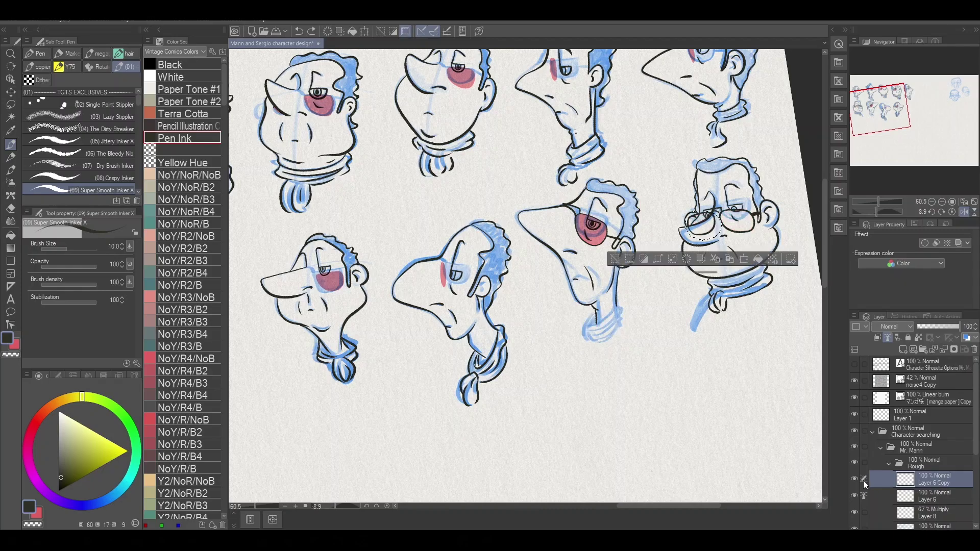
key("ctrl+z")
key("ctrl+z")
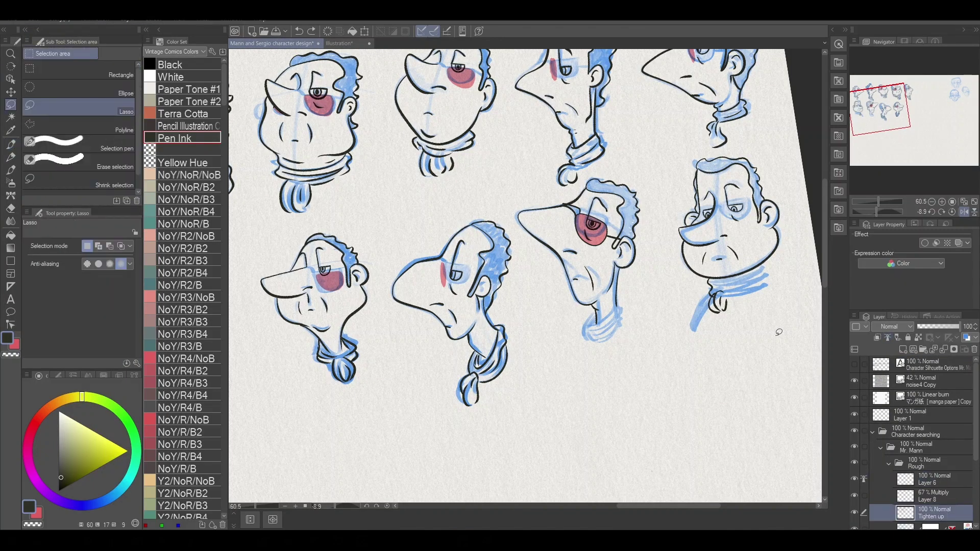
left_click_drag(760, 330, 755, 331)
key("Delete")
key("ctrl+d")
left_click_drag(687, 365, 513, 201)
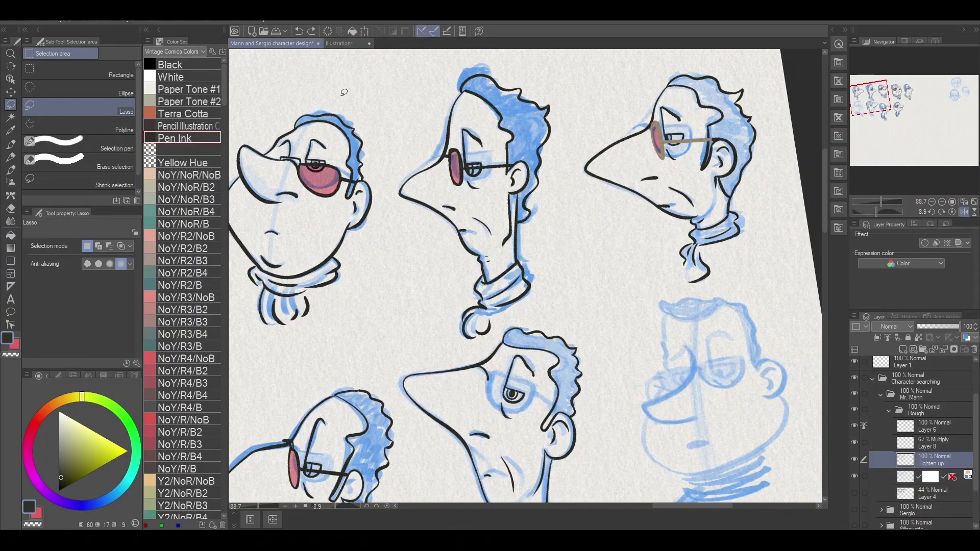
left_click_drag(615, 343, 487, 151)
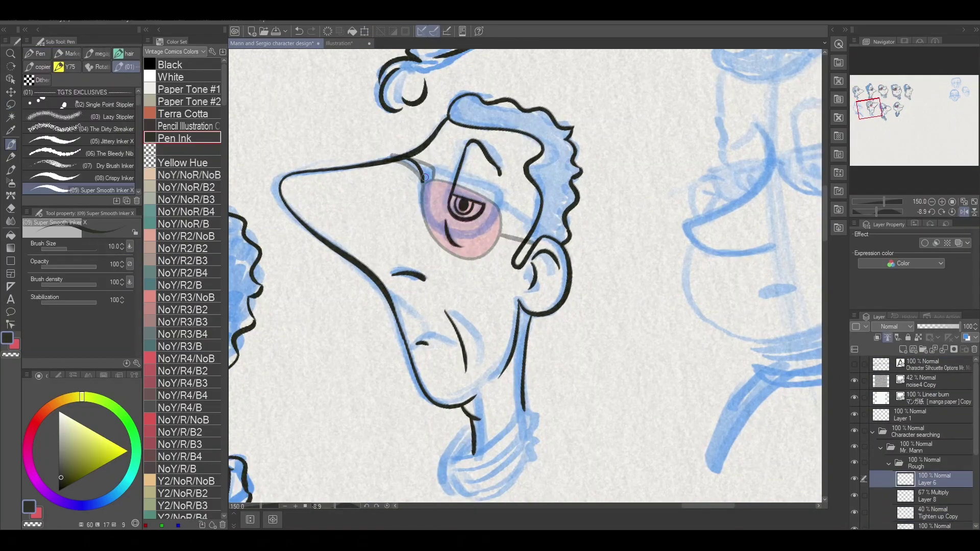
- Fill the frowning head's redrawn glasses lens with the red tint
key("e")
key("g")
left_click(459, 225)
left_click(943, 474)
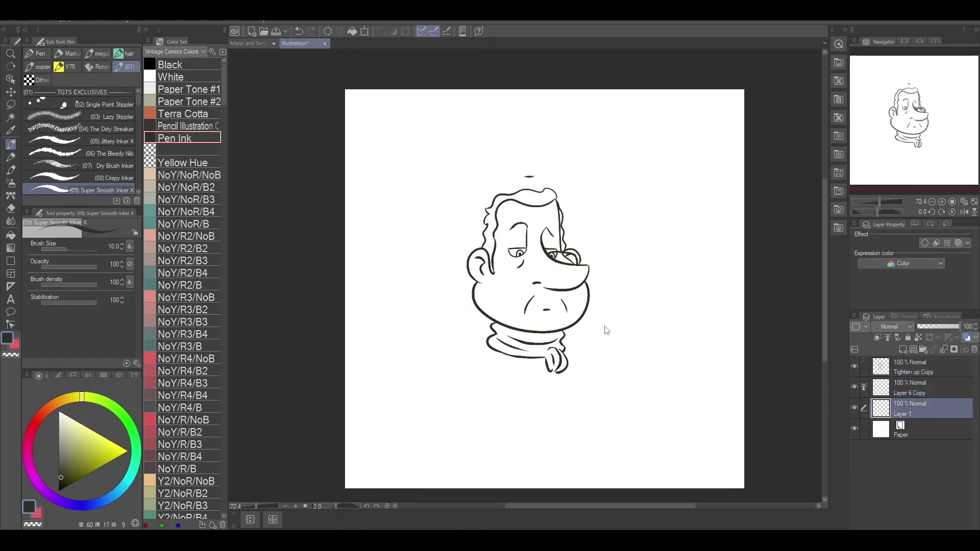
- Move Layer 6 Copy 2 to the top of the Rough folder and redraw the round-jawed head's near lens
key("e")
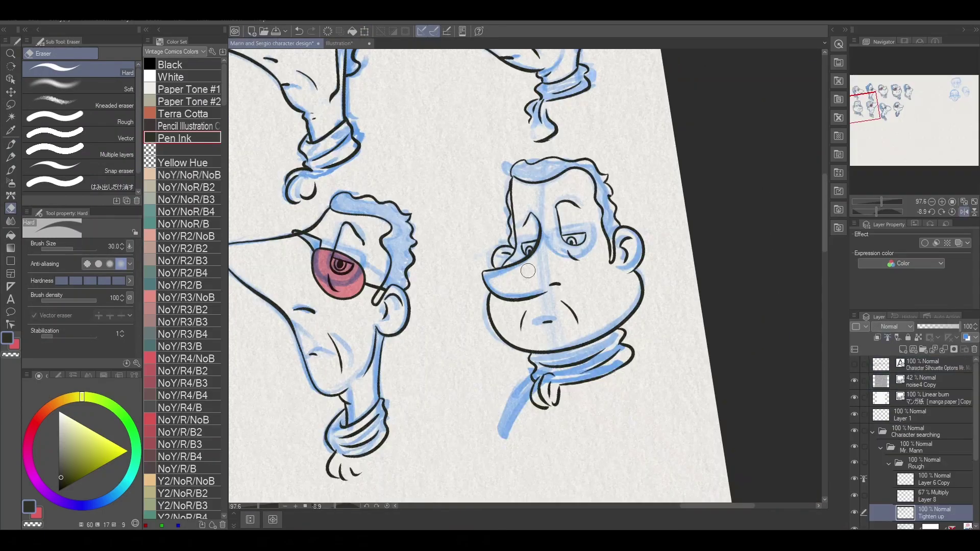
scroll(476, 287, "down", 2)
scroll(476, 287, "up", 4)
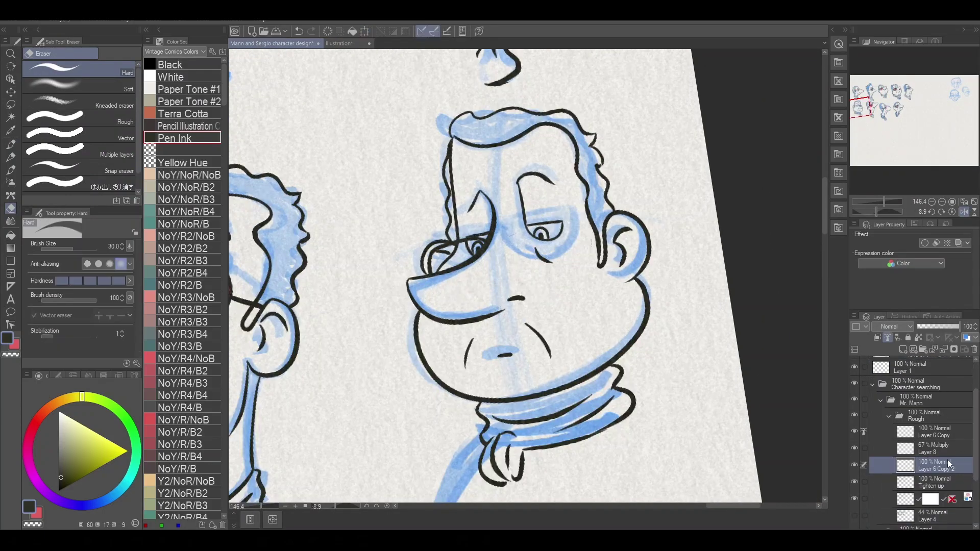
left_click_drag(947, 460, 934, 427)
key("p")
left_click_drag(523, 238, 544, 286)
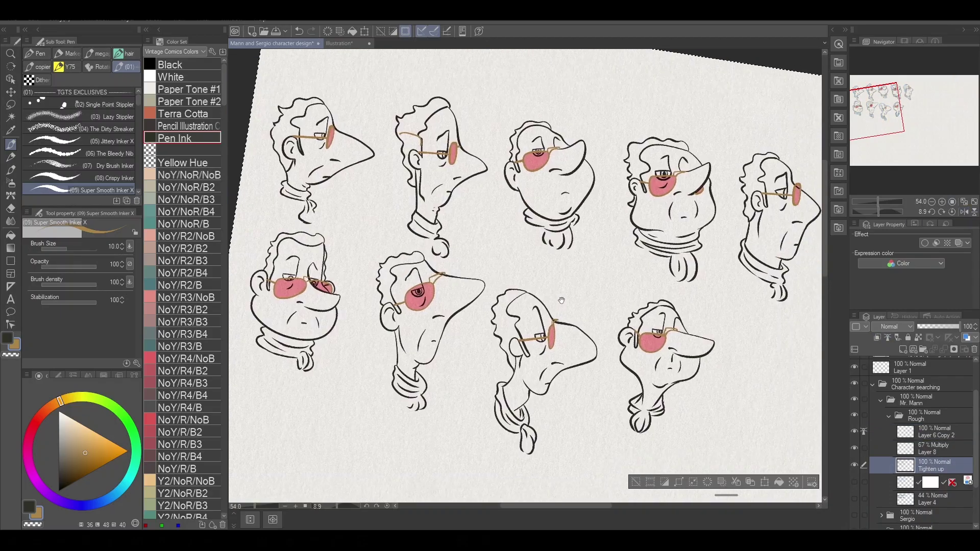
key("ctrl+0")
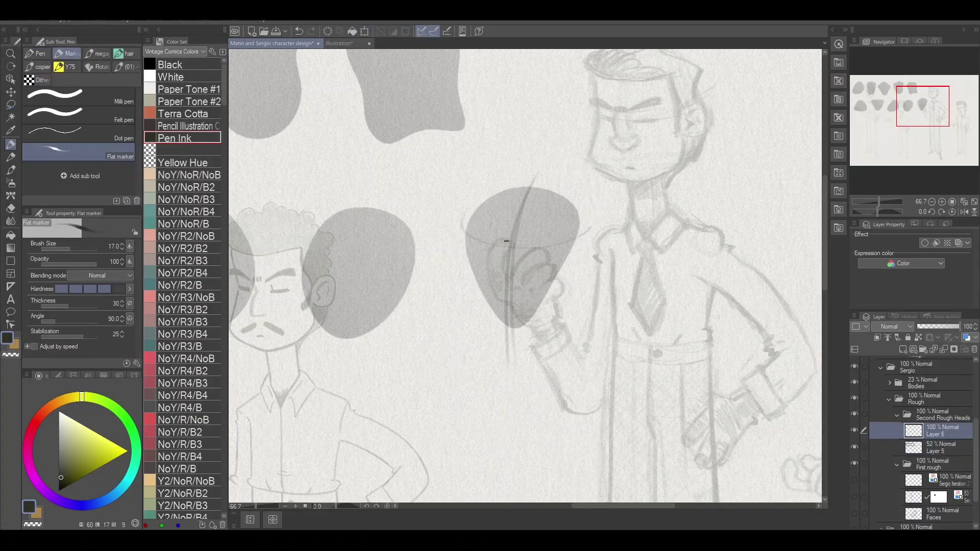
- Sketch a scowling moustached face on the tapered blob with the Flat marker, adding curly hair, ear, neck and shirt collar
left_click_drag(506, 241, 467, 256)
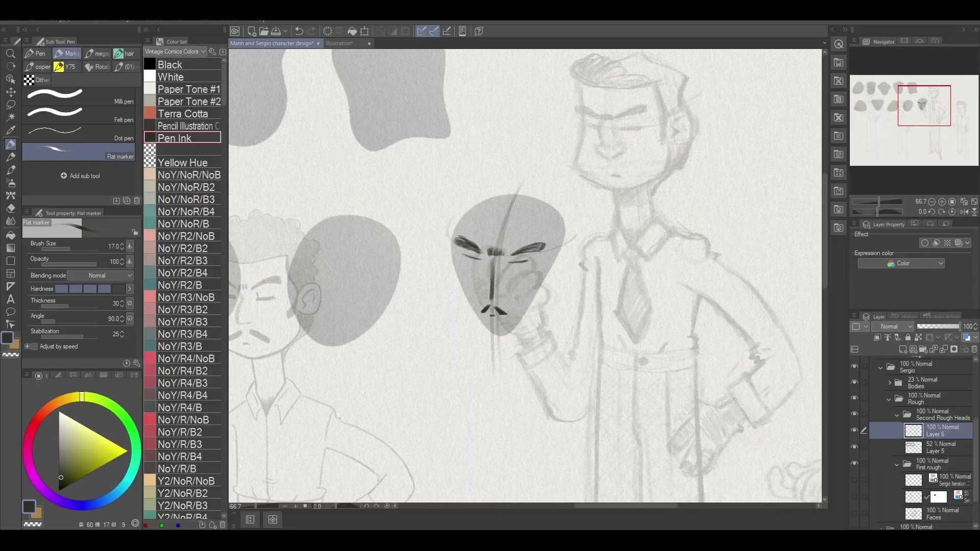
left_click_drag(491, 296, 496, 291)
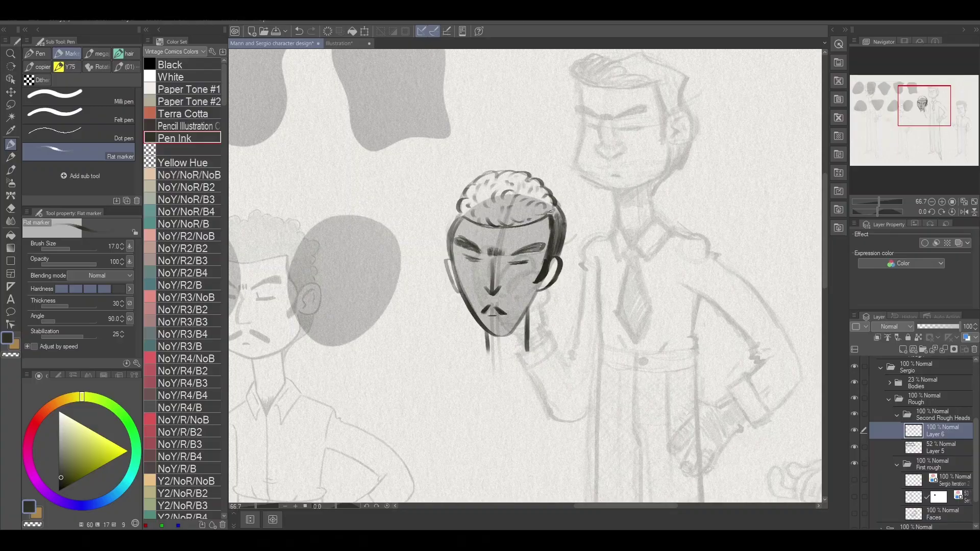
left_click_drag(531, 307, 514, 292)
left_click_drag(487, 308, 618, 335)
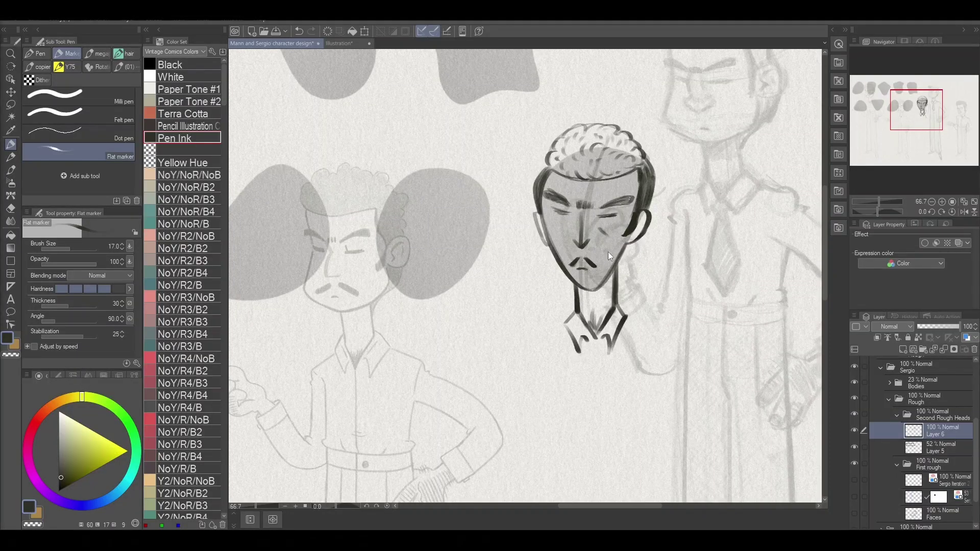
left_click_drag(609, 261, 524, 265)
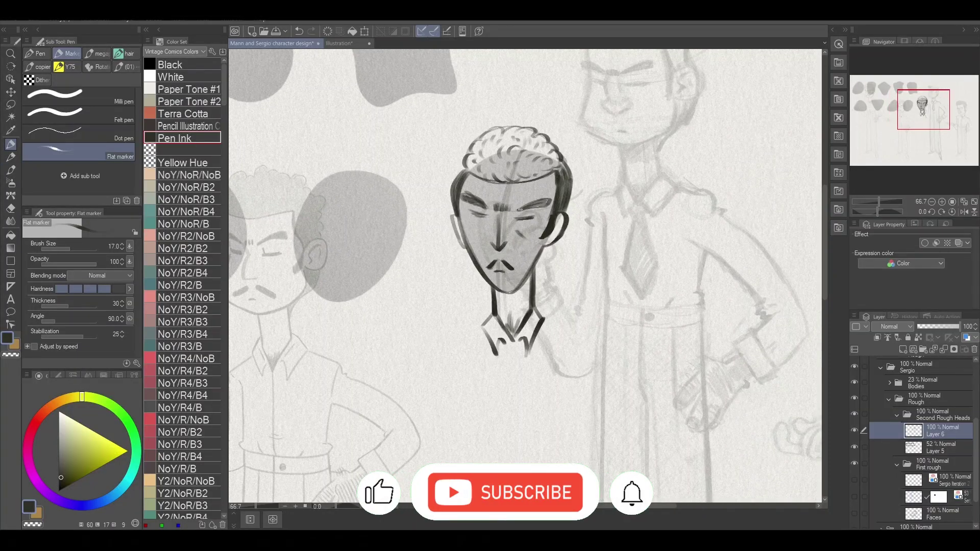
- Fill the tapered head's curly top hair and sideburns with dark marker strokes
mouse_move(527, 205)
left_mouse_down()
mouse_move(552, 193)
mouse_move(567, 199)
left_mouse_up()
left_click_drag(456, 173, 458, 211)
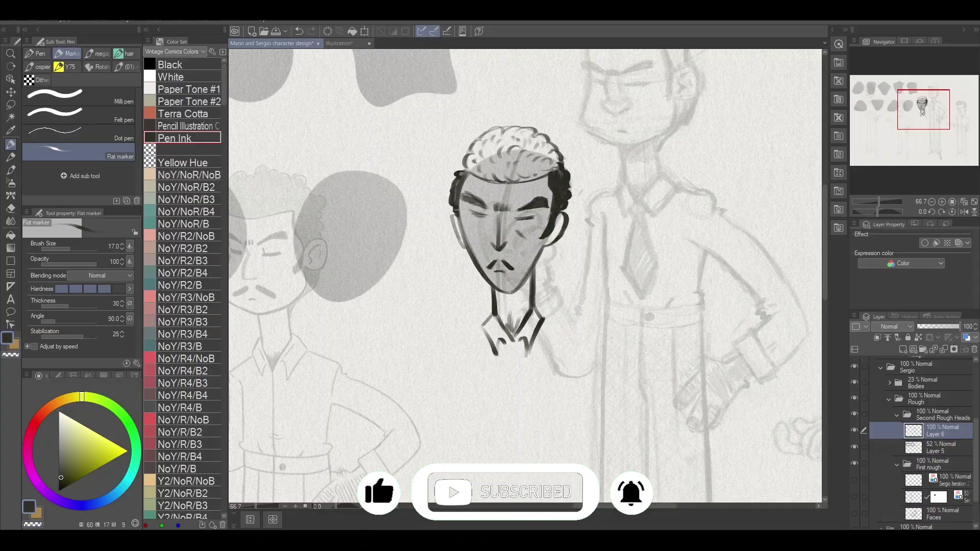
mouse_move(488, 130)
left_mouse_down()
mouse_move(475, 169)
mouse_move(531, 153)
mouse_move(556, 164)
mouse_move(496, 154)
mouse_move(539, 155)
mouse_move(437, 233)
left_mouse_up()
- Rework the tapered head's brows, eyes and nose in a mirrored view with a 17 px Flat marker
key("bracketleft")
key("bracketleft")
key("bracketleft")
key("bracketleft")
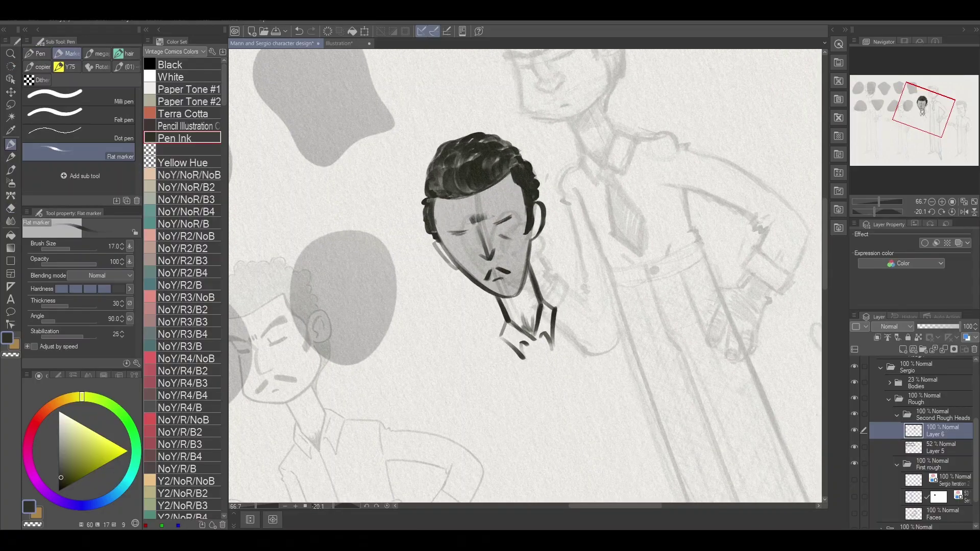
key("h")
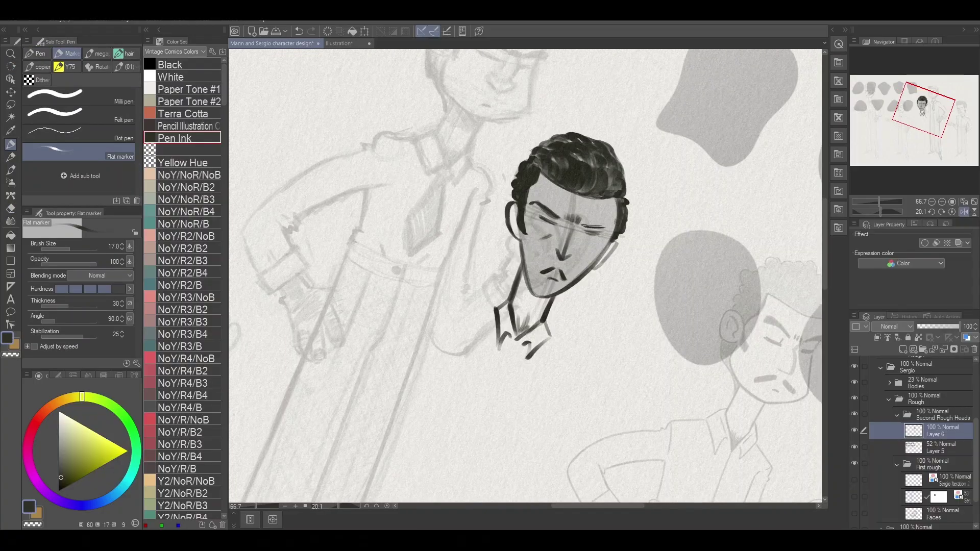
left_click_drag(576, 223, 558, 238)
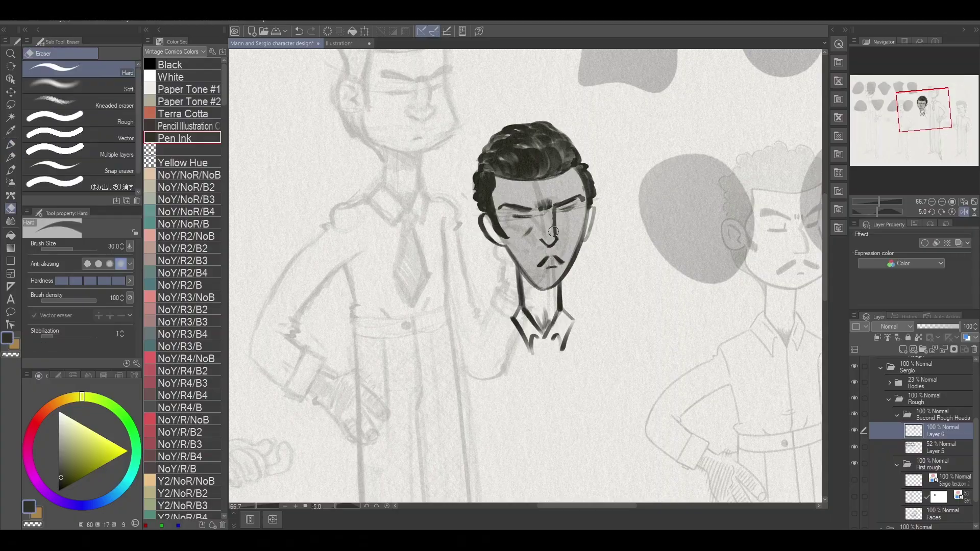
key("c")
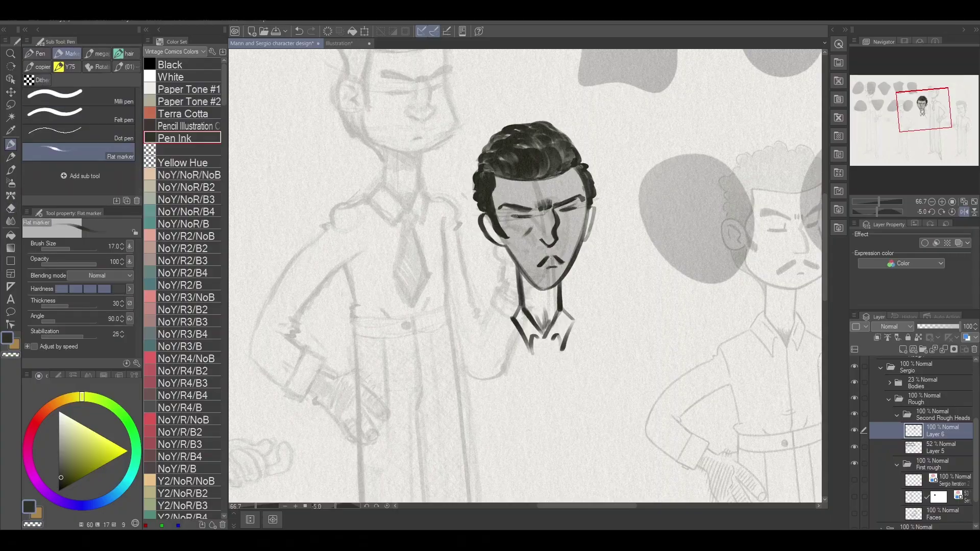
- Sketch the scowling face, jaw contour, neck and shirt collar on the oval blob beside the first moustached head
left_click_drag(587, 229, 443, 281)
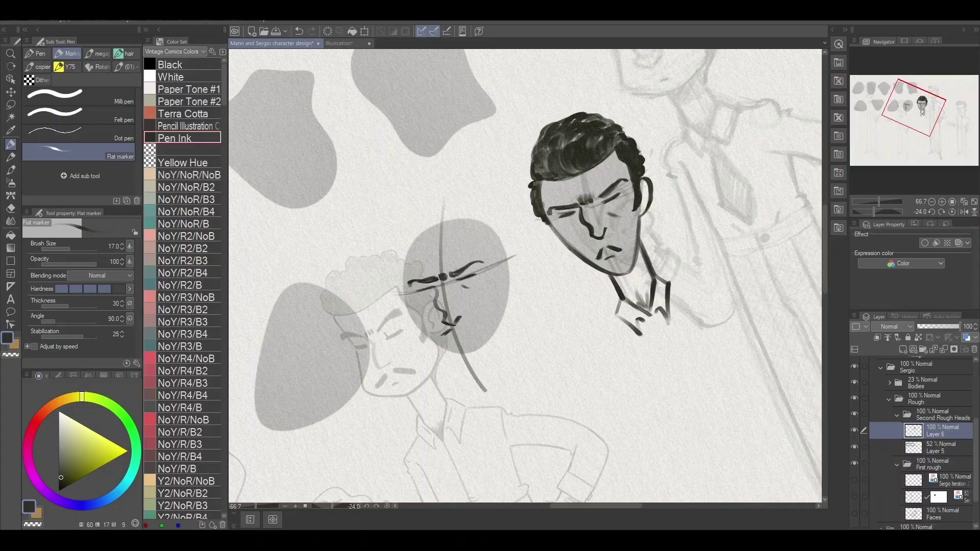
left_click_drag(410, 250, 419, 327)
mouse_move(511, 259)
left_mouse_down()
mouse_move(510, 292)
mouse_move(483, 346)
left_mouse_up()
left_click_drag(476, 352, 489, 374)
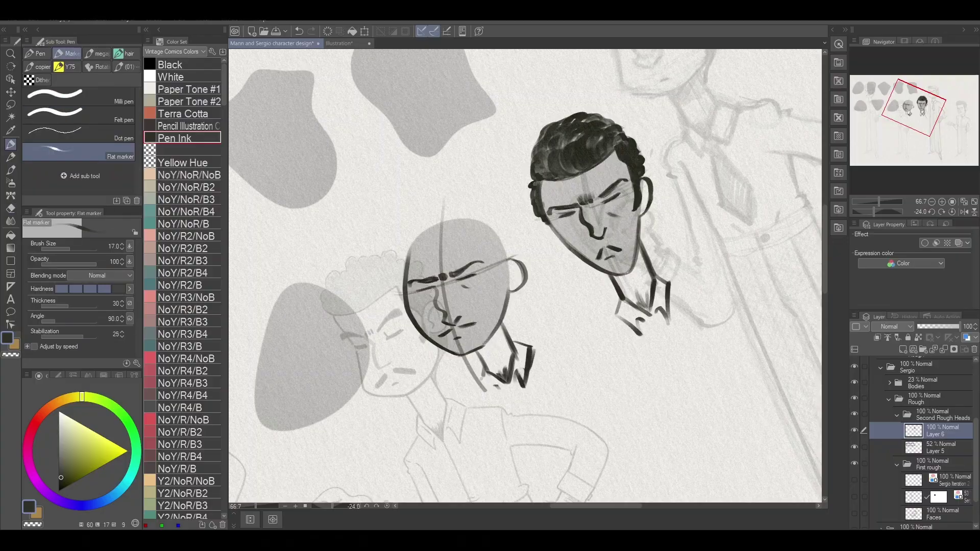
- Add the oval head's sideburn and fill its wavy swept hair with a 30 px Flat marker
left_click_drag(480, 232, 502, 277)
mouse_move(478, 229)
left_mouse_down()
mouse_move(409, 251)
mouse_move(510, 250)
mouse_move(511, 258)
left_mouse_up()
key("bracketright")
key("bracketright")
key("bracketright")
left_click_drag(403, 250, 454, 225)
mouse_move(455, 232)
left_mouse_down()
mouse_move(487, 229)
mouse_move(424, 206)
mouse_move(470, 222)
mouse_move(449, 215)
mouse_move(487, 204)
left_mouse_up()
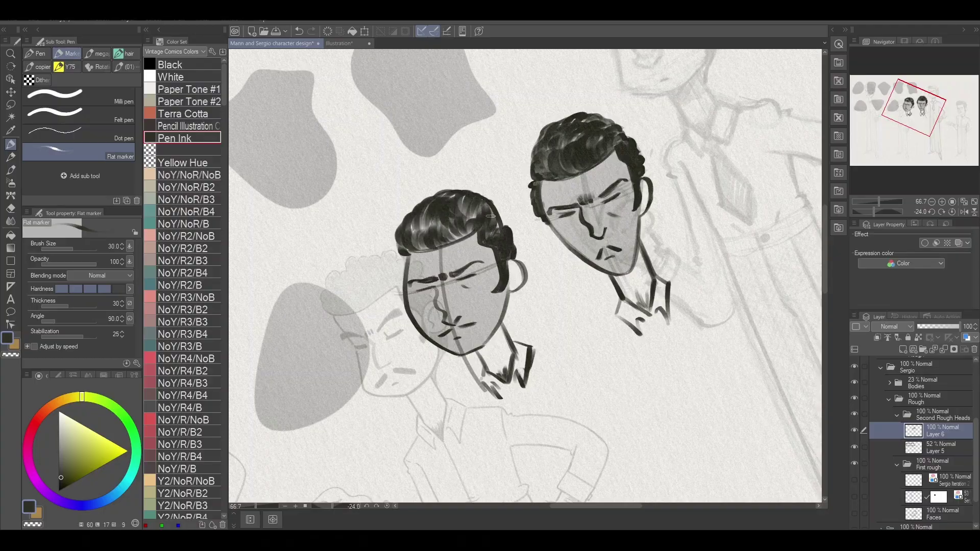
left_click_drag(409, 252, 481, 227)
- Hide and collapse the First rough folder
left_click_drag(426, 409, 586, 316)
left_click(854, 463)
left_click(897, 465)
- Draw curved face guidelines, scowling brows, a nose and a moustache on the wide-jawed blob
left_click_drag(448, 186, 508, 381)
left_click_drag(411, 255, 528, 203)
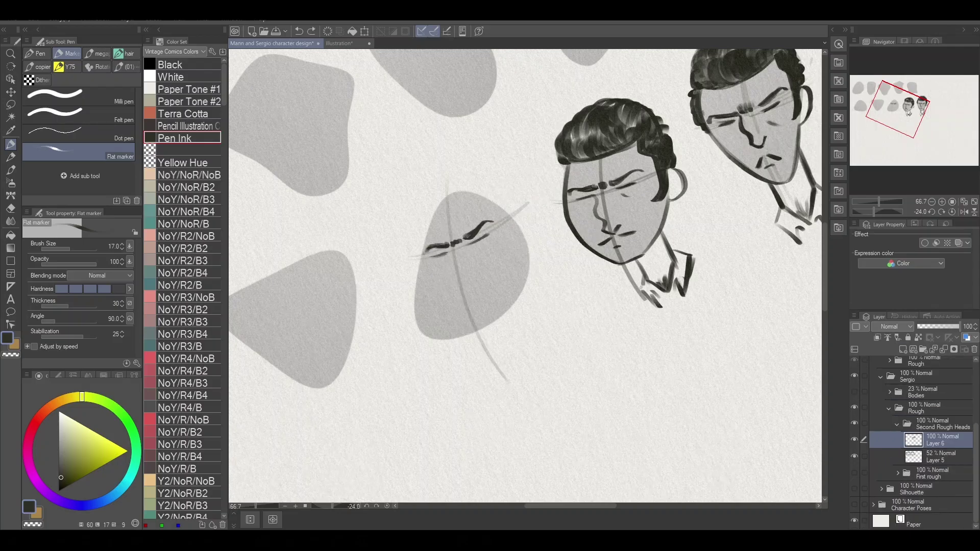
left_click_drag(511, 215, 475, 245)
left_click_drag(382, 247, 420, 254)
left_click_drag(419, 254, 415, 284)
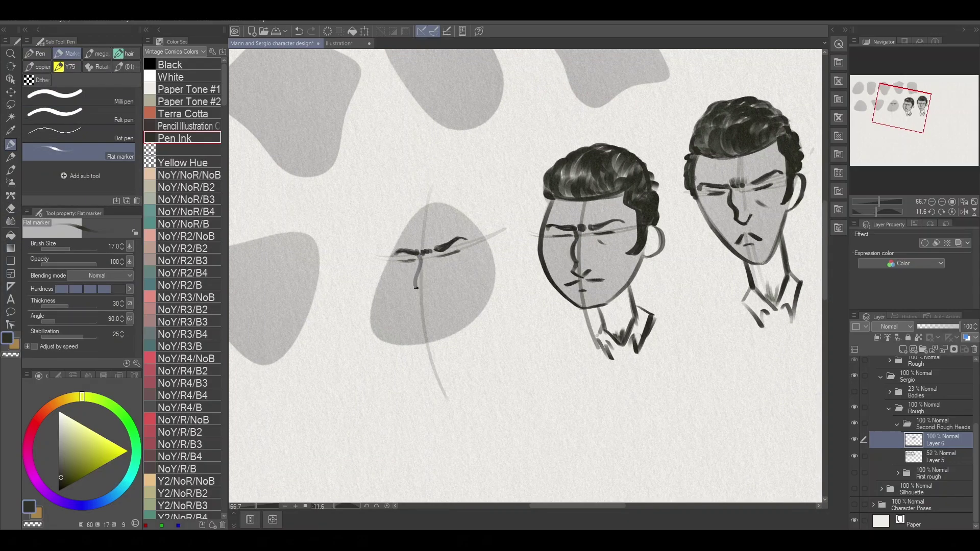
left_click_drag(393, 322, 416, 313)
- Draw the wide-jawed head's neck lines, ears and jaw contour
left_click_drag(485, 255, 510, 286)
left_click_drag(470, 364, 500, 347)
left_click_drag(510, 286, 485, 255)
left_click_drag(416, 344, 426, 379)
left_click_drag(449, 334, 458, 375)
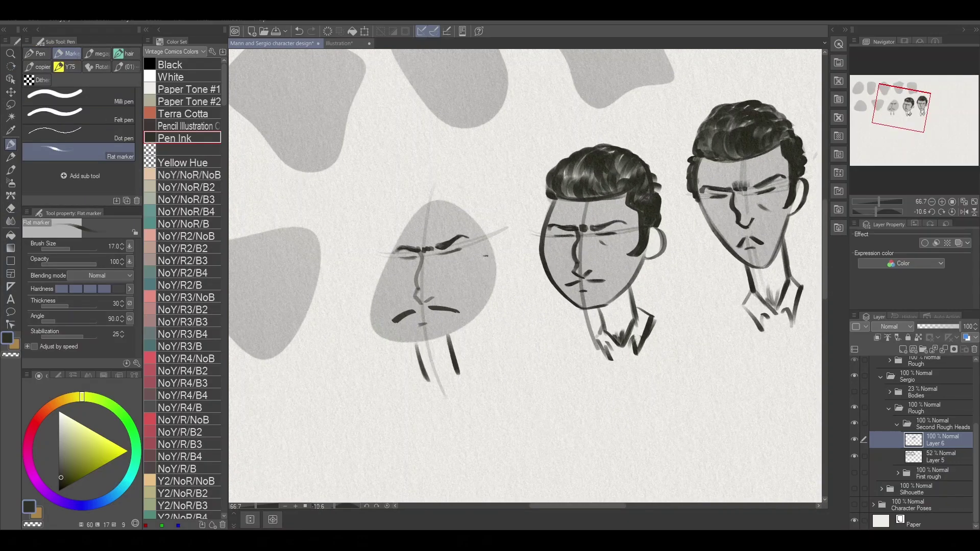
left_click_drag(388, 262, 493, 302)
left_click_drag(459, 255, 429, 263)
key("ctrl+z")
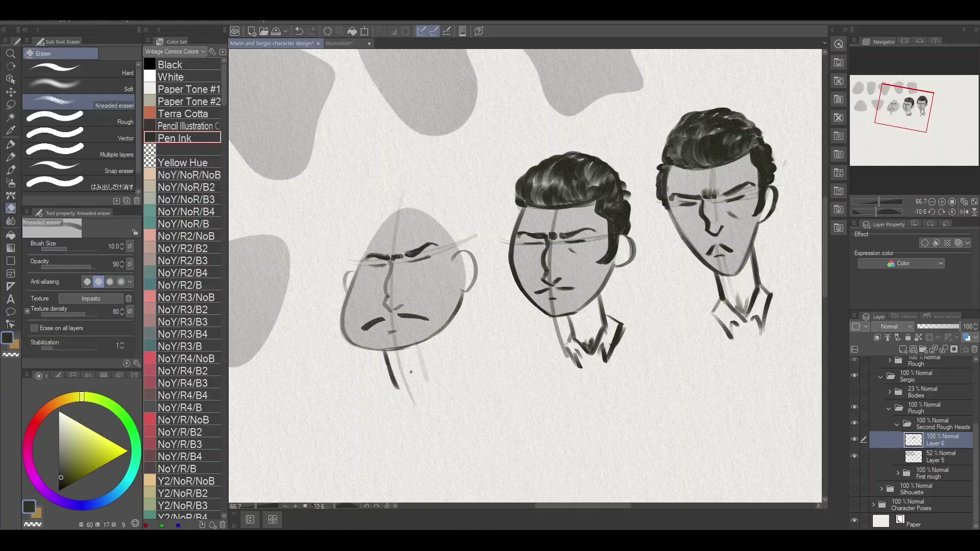
- Rework the wide-jawed head's neck and sketch the open shirt collar below it
left_click_drag(400, 350, 411, 383)
left_click_drag(442, 378, 435, 339)
mouse_move(449, 306)
left_mouse_down()
mouse_move(536, 169)
mouse_move(463, 171)
left_mouse_up()
left_click_drag(469, 389, 439, 422)
mouse_move(449, 360)
left_mouse_down()
mouse_move(459, 411)
mouse_move(483, 425)
left_mouse_up()
left_click_drag(429, 406, 458, 436)
left_click_drag(462, 358, 468, 396)
left_click_drag(460, 314, 455, 348)
- Draw the wide-jawed head's hairline and sideburn and fill its curly hair with dark marker strokes
mouse_move(383, 293)
left_mouse_down()
mouse_move(367, 348)
mouse_move(462, 276)
left_mouse_up()
left_click_drag(429, 283, 452, 311)
mouse_move(370, 320)
left_mouse_down()
mouse_move(393, 318)
mouse_move(382, 280)
mouse_move(384, 294)
mouse_move(412, 271)
mouse_move(462, 304)
left_mouse_up()
key("bracketright")
key("bracketright")
key("bracketright")
mouse_move(423, 260)
left_mouse_down()
mouse_move(454, 299)
mouse_move(378, 297)
left_mouse_up()
left_click_drag(368, 291, 368, 327)
left_click(378, 320, "alt")
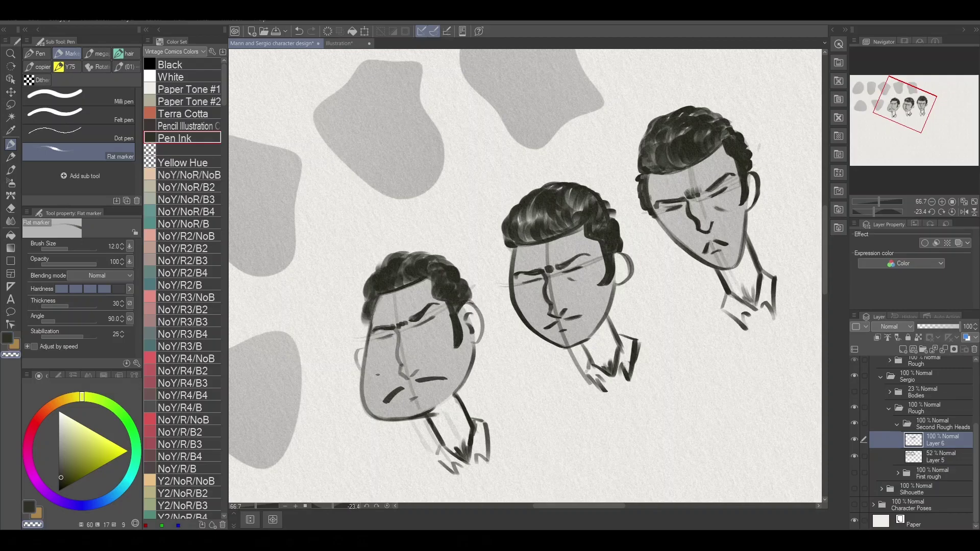
- Draw curved face guidelines and scowling brows on the triangular blob with the Flat marker
left_click_drag(389, 72, 522, 6)
left_click_drag(356, 283, 429, 423)
left_click_drag(316, 362, 439, 302)
mouse_move(393, 336)
left_mouse_down()
mouse_move(459, 230)
mouse_move(398, 331)
left_mouse_up()
left_click_drag(335, 354, 361, 345)
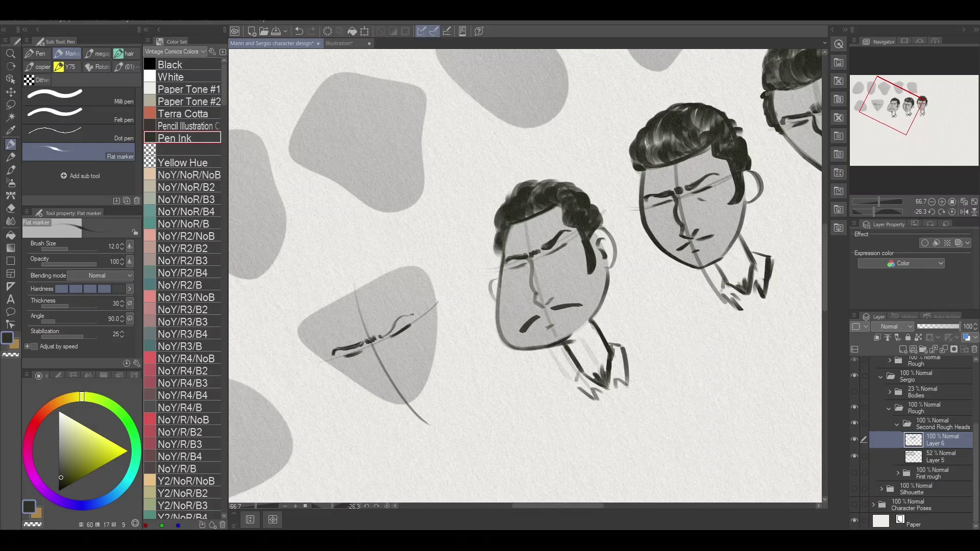
- Draw the triangular head's ears and tapering jaw, and complete its nose, moustache and sideburn
left_click_drag(426, 312, 440, 352)
left_click_drag(326, 364, 349, 382)
left_click_drag(525, 275, 422, 313)
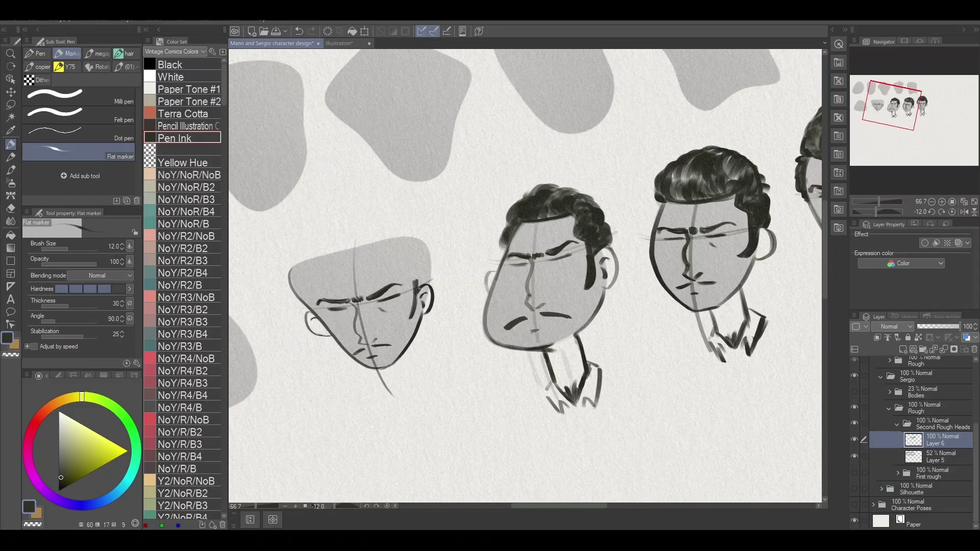
- Draw the triangular head's hairline and fill its voluminous swept hair with broad dark marker strokes
scroll(525, 240, "up", 1)
key("bracketright")
key("bracketright")
key("bracketright")
left_click_drag(290, 284, 402, 254)
left_click_drag(404, 257, 416, 307)
key("bracketright")
key("bracketright")
key("bracketright")
mouse_move(294, 310)
left_mouse_down()
mouse_move(279, 270)
mouse_move(306, 327)
mouse_move(316, 229)
left_mouse_up()
mouse_move(307, 266)
left_mouse_down()
mouse_move(338, 284)
mouse_move(339, 228)
mouse_move(401, 248)
mouse_move(350, 280)
mouse_move(401, 222)
mouse_move(411, 280)
mouse_move(426, 282)
mouse_move(405, 239)
left_mouse_up()
- Sketch the triangular head's neck and open shirt collar with a finer marker
key("bracketleft")
key("bracketleft")
key("bracketleft")
key("bracketleft")
key("bracketleft")
key("bracketleft")
mouse_move(415, 349)
left_mouse_down()
mouse_move(411, 433)
mouse_move(386, 351)
left_mouse_up()
left_click_drag(352, 388, 368, 398)
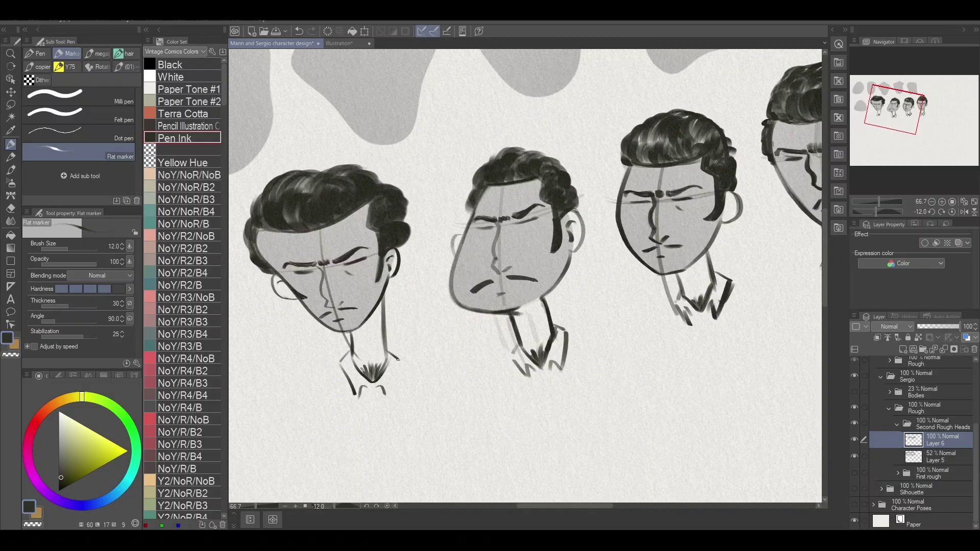
- Draw curved guidelines, scowling brows and a nose on the heavy-bottomed blob at the lower row's left end
left_click_drag(357, 255, 587, 230)
left_click_drag(362, 230, 378, 433)
left_click_drag(510, 230, 541, 286)
left_click_drag(458, 309, 329, 356)
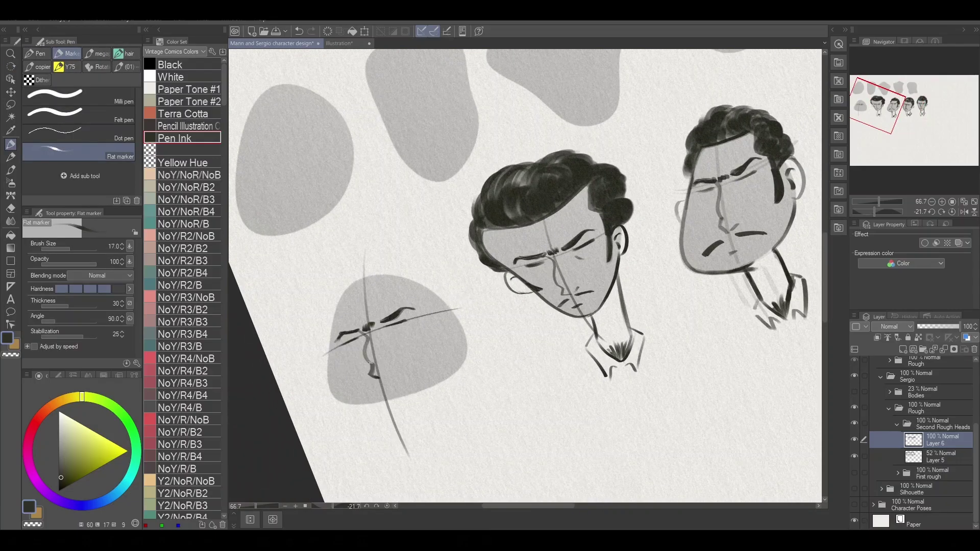
- Draw the heavy-bottomed head's ear, jaw contour and neck lines
left_click_drag(435, 323, 457, 347)
left_click_drag(333, 314, 329, 385)
key("ctrl+z")
mouse_move(510, 204)
left_mouse_down()
mouse_move(562, 281)
mouse_move(485, 229)
mouse_move(536, 245)
left_mouse_up()
left_click_drag(458, 357, 423, 449)
left_click_drag(435, 401, 456, 428)
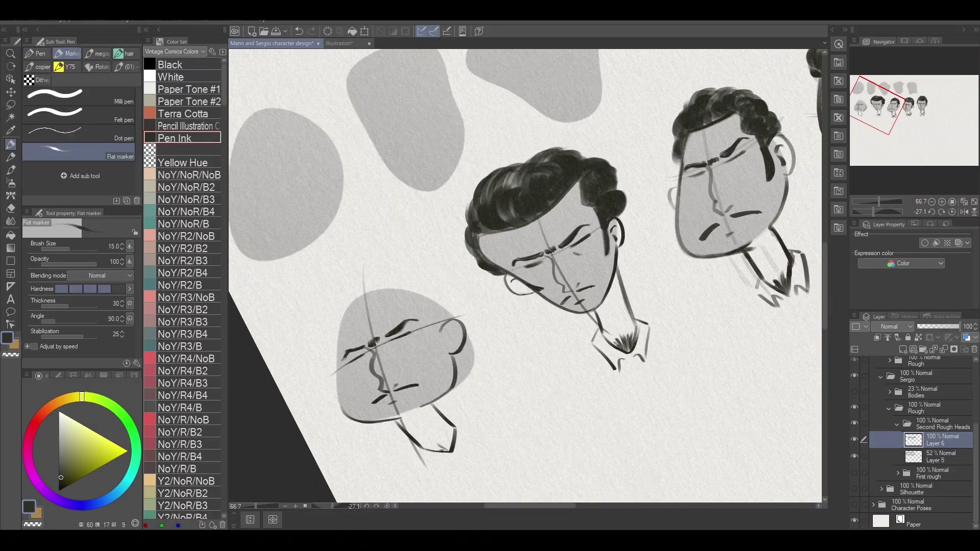
- Draw the heavy-bottomed head's hairline and sideburn and fill its curly hair with dark marker strokes
mouse_move(339, 321)
left_mouse_down()
mouse_move(343, 418)
mouse_move(399, 292)
left_mouse_up()
left_click_drag(399, 295, 430, 305)
mouse_move(430, 306)
left_mouse_down()
mouse_move(439, 357)
mouse_move(475, 347)
mouse_move(449, 306)
mouse_move(347, 306)
mouse_move(378, 290)
mouse_move(439, 306)
mouse_move(444, 321)
left_mouse_up()
key("bracketright")
left_click_drag(367, 276, 332, 316)
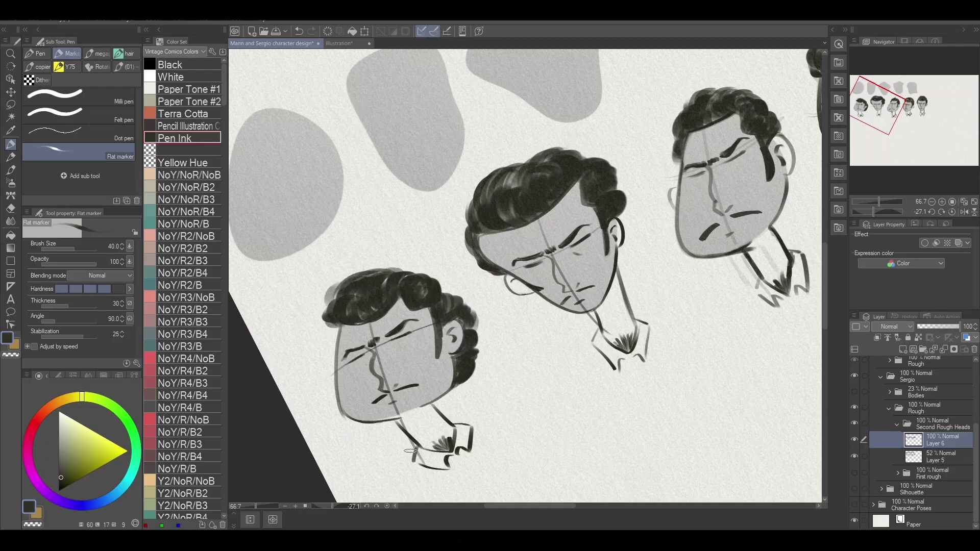
- Draw curved guidelines, scowling brows and the start of a nose on the egg-shaped blob in the upper row
left_click_drag(388, 358, 459, 408)
key("bracketright")
key("bracketright")
left_click_drag(365, 148, 389, 309)
left_click_drag(319, 225, 452, 195)
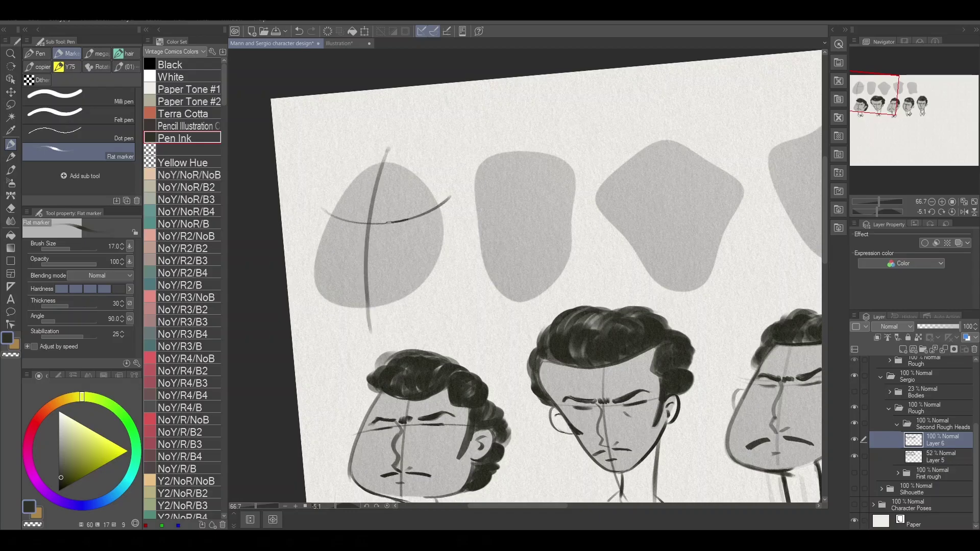
left_click_drag(388, 220, 373, 288)
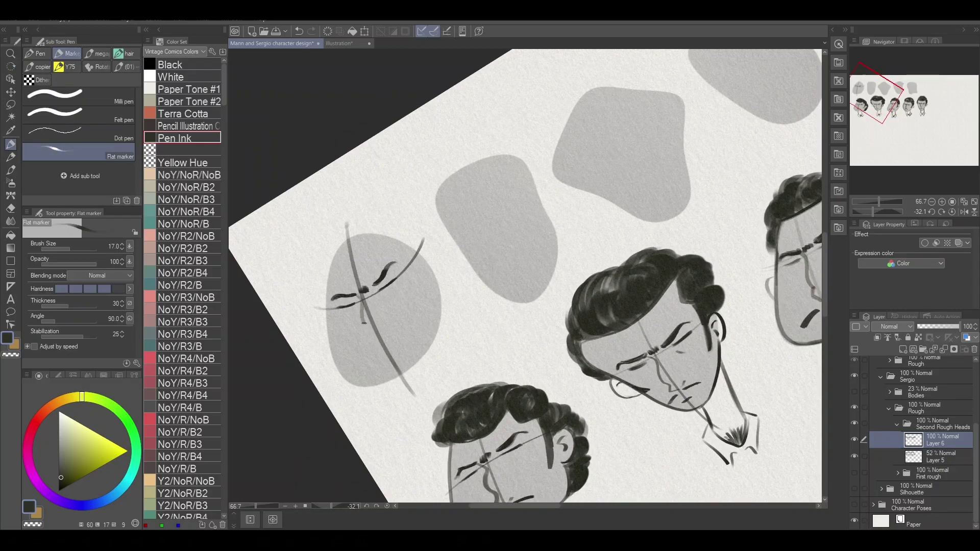
- Draw the egg-shaped head's contour, ear, moustache and first neck line
left_click_drag(440, 283, 442, 292)
left_click_drag(330, 268, 398, 388)
left_click_drag(438, 294, 449, 366)
left_click_drag(397, 378, 420, 395)
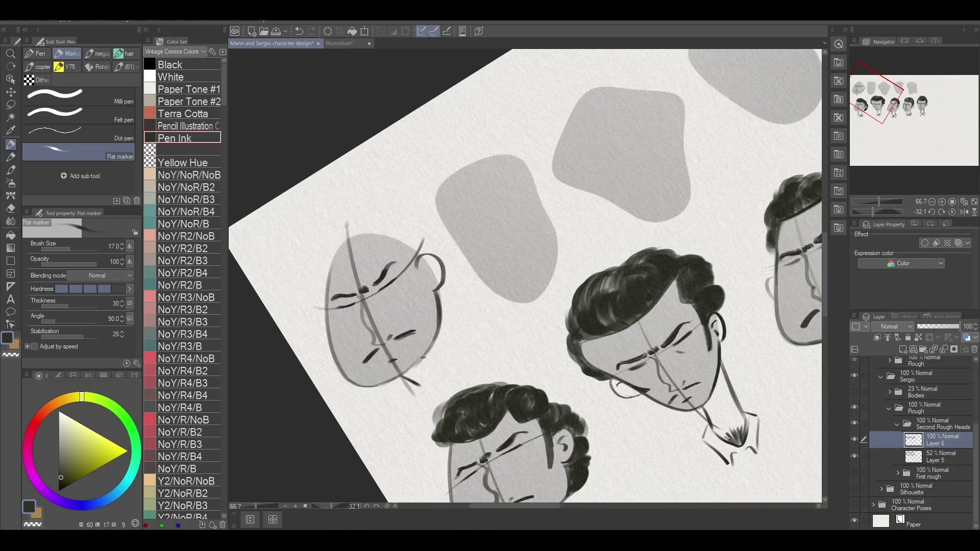
- Lasso the five finished lower-row heads and move them down to make room below the upper row
key("ctrl+0")
key("m")
left_click_drag(351, 236, 458, 219)
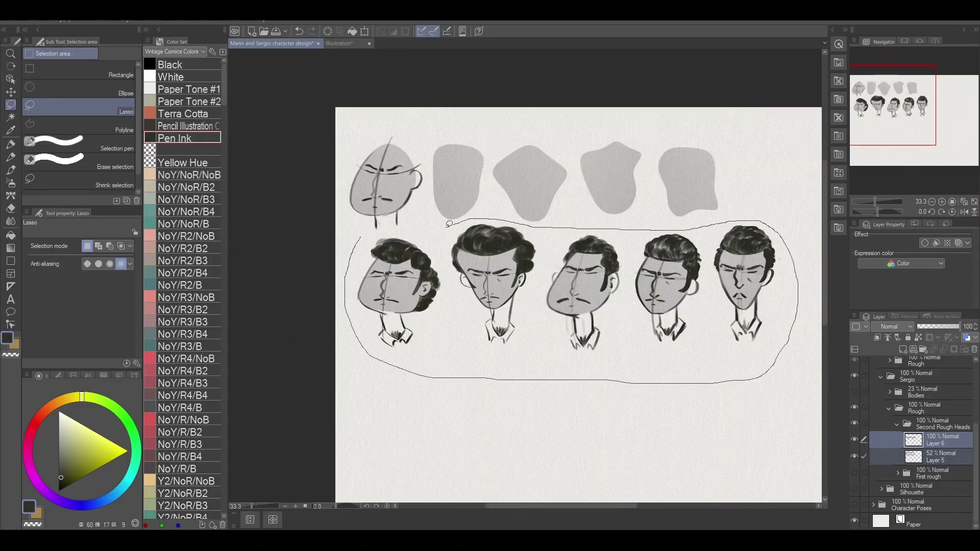
key("k")
left_click_drag(567, 286, 557, 307)
- Sketch the open shirt collar below the egg-shaped head's neck with the Flat marker
key("p")
left_click_drag(371, 375, 396, 403)
left_click_drag(411, 369, 421, 416)
left_click_drag(355, 378, 383, 414)
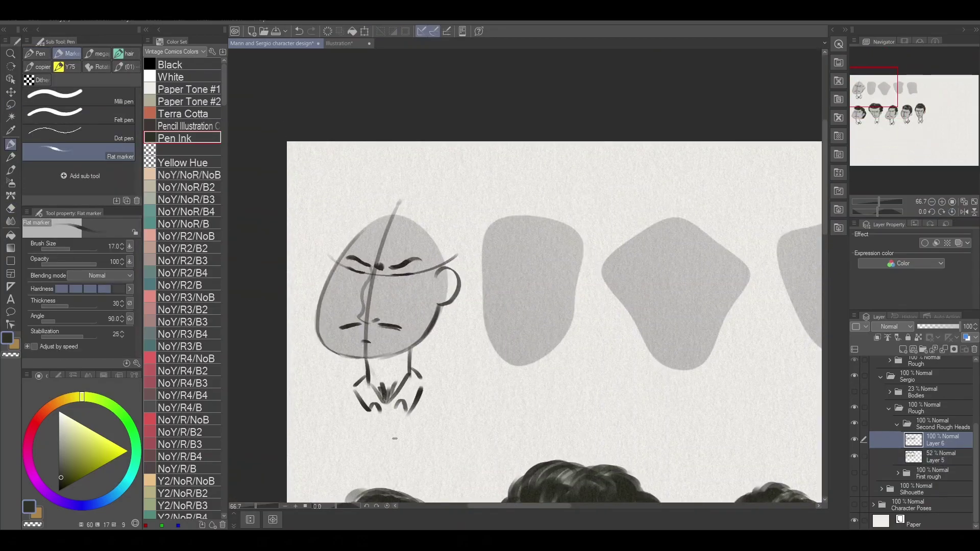
- Draw the egg-shaped head's hairline and sideburn and fill its curly hair with dark marker strokes
left_click_drag(408, 357, 367, 281)
left_click_drag(390, 150, 378, 174)
mouse_move(357, 144)
left_mouse_down()
mouse_move(318, 157)
mouse_move(393, 145)
left_mouse_up()
left_click_drag(392, 147, 392, 199)
mouse_move(312, 164)
left_mouse_down()
mouse_move(340, 129)
mouse_move(406, 125)
left_mouse_up()
mouse_move(319, 147)
left_mouse_down()
mouse_move(386, 118)
mouse_move(419, 153)
mouse_move(414, 189)
left_mouse_up()
left_click_drag(388, 153, 426, 184)
mouse_move(364, 137)
left_mouse_down()
mouse_move(424, 199)
mouse_move(405, 240)
left_mouse_up()
- Draw guidelines, a scowling moustached face and both ears on the tall narrow blob
mouse_move(419, 200)
left_mouse_down()
mouse_move(391, 254)
mouse_move(393, 123)
mouse_move(358, 168)
mouse_move(460, 339)
left_mouse_up()
left_click_drag(370, 241, 477, 205)
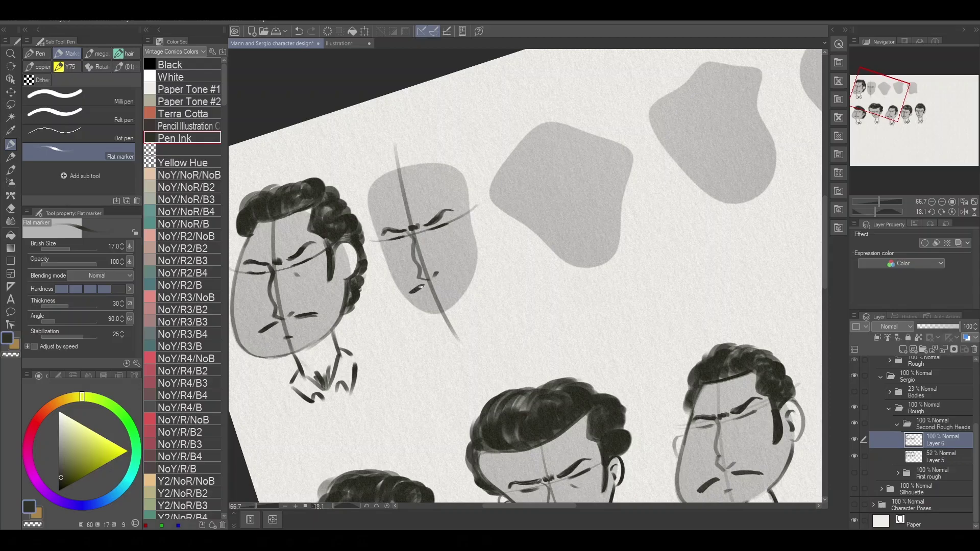
left_click_drag(474, 218, 481, 240)
left_click_drag(378, 242, 375, 268)
- Draw the tall narrow head's neck lines and open shirt collar
left_click_drag(442, 314, 457, 347)
left_click_drag(465, 291, 480, 329)
mouse_move(453, 337)
left_mouse_down()
mouse_move(482, 357)
mouse_move(469, 375)
left_mouse_up()
left_click_drag(480, 322, 500, 326)
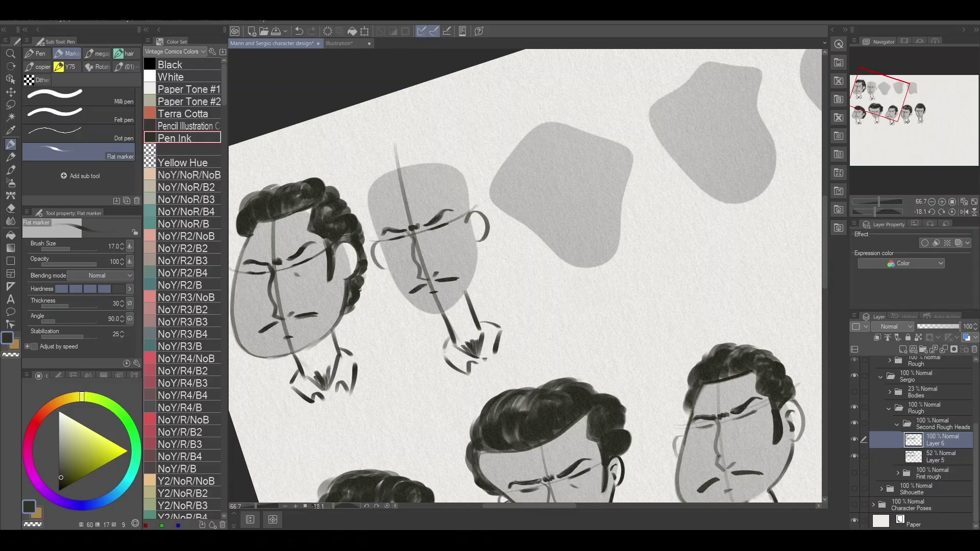
- Lasso the tall narrow head with the remaining upper-row blobs and shift them right for wider spacing
left_click_drag(453, 166, 469, 204)
key("ctrl+0")
key("m")
mouse_move(377, 296)
left_mouse_down()
mouse_move(722, 76)
mouse_move(505, 118)
left_mouse_up()
- Outline the sides and jaw of the tall narrow head with the Flat marker
scroll(504, 117, "up", 3)
key("p")
left_click_drag(328, 201, 357, 291)
left_click_drag(423, 227, 419, 284)
left_click_drag(420, 283, 383, 306)
- Draw the tall narrow head's hairline and block in its hair with broad dark marker strokes
left_click_drag(288, 250, 388, 240)
key("bracketright")
key("bracketright")
key("bracketright")
key("bracketright")
key("bracketright")
key("bracketright")
left_click_drag(281, 225, 376, 186)
mouse_move(286, 209)
left_mouse_down()
mouse_move(353, 191)
mouse_move(388, 240)
left_mouse_up()
left_click_drag(385, 204, 378, 178)
- Add the tall narrow head's sideburns and refine its hair edges with a smaller marker
key("bracketleft")
key("bracketleft")
key("bracketleft")
left_click_drag(291, 225, 296, 268)
left_click_drag(375, 201, 377, 224)
left_click_drag(311, 173, 376, 214)
left_click_drag(275, 181, 316, 212)
- Draw curved guidelines, scowling brows, a long nose and a moustache on the diamond-shaped blob
key("bracketleft")
key("bracketleft")
mouse_move(482, 125)
left_mouse_down()
mouse_move(559, 309)
mouse_move(653, 187)
left_mouse_up()
mouse_move(424, 286)
left_mouse_down()
mouse_move(516, 176)
mouse_move(536, 168)
left_mouse_up()
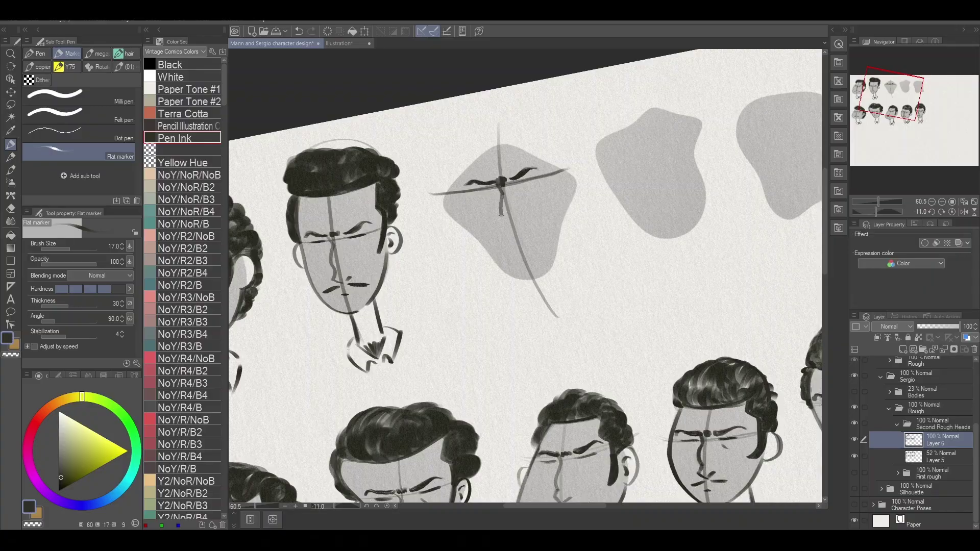
left_click_drag(525, 249, 544, 250)
left_click_drag(543, 250, 529, 273)
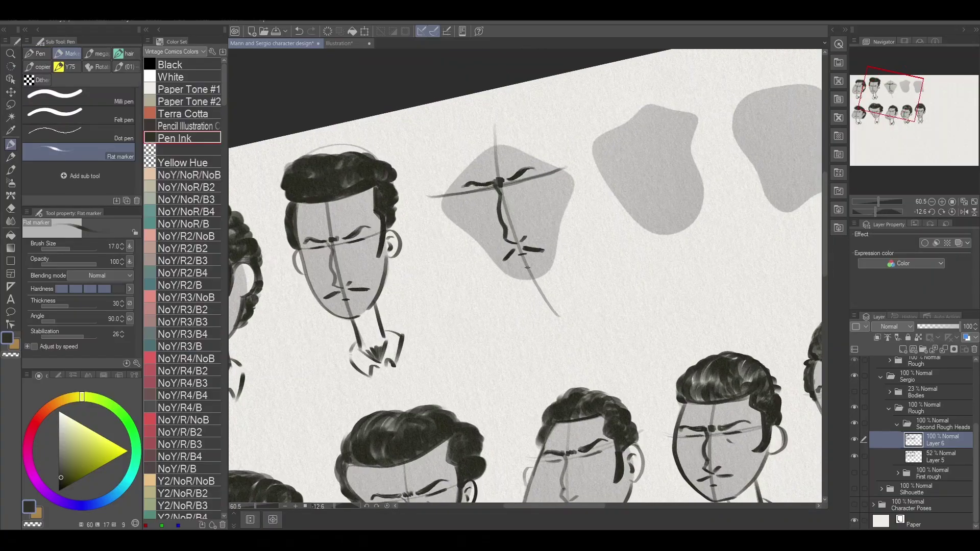
- Outline the diamond-shaped head with its ears and sideburn, and fill in its dark hair
mouse_move(559, 171)
left_mouse_down()
mouse_move(551, 216)
mouse_move(471, 164)
mouse_move(475, 225)
left_mouse_up()
left_click_drag(449, 194, 477, 224)
mouse_move(557, 168)
left_mouse_down()
mouse_move(460, 198)
mouse_move(450, 231)
left_mouse_up()
left_click_drag(462, 216, 529, 276)
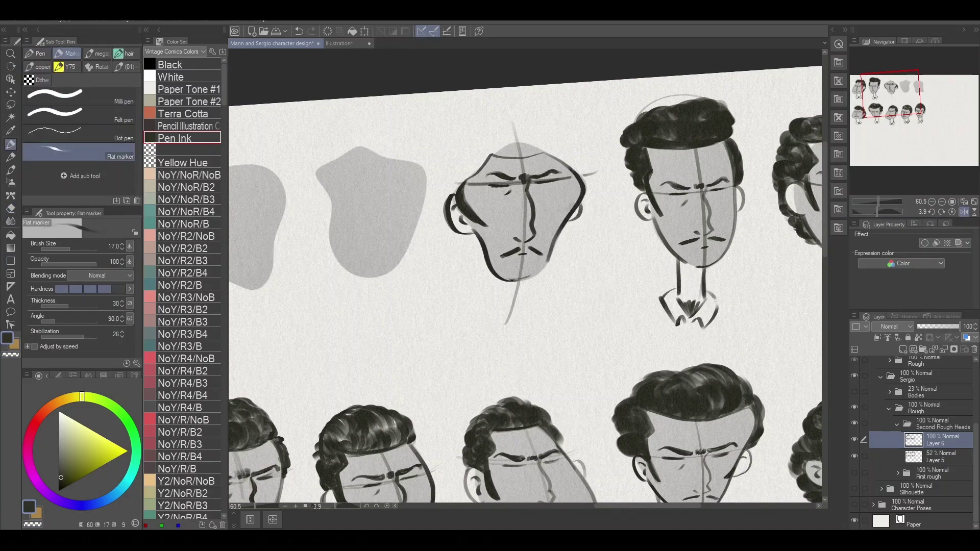
mouse_move(483, 151)
left_mouse_down()
mouse_move(572, 153)
mouse_move(577, 143)
mouse_move(485, 148)
mouse_move(450, 179)
left_mouse_up()
left_click_drag(555, 161, 580, 150)
- Sketch the diamond-shaped head's neck and open shirt collar with a finer marker
key("bracketleft")
key("bracketleft")
key("bracketleft")
key("bracketleft")
key("bracketleft")
left_click_drag(508, 281, 508, 327)
left_click_drag(540, 285, 543, 314)
left_click_drag(507, 326, 537, 332)
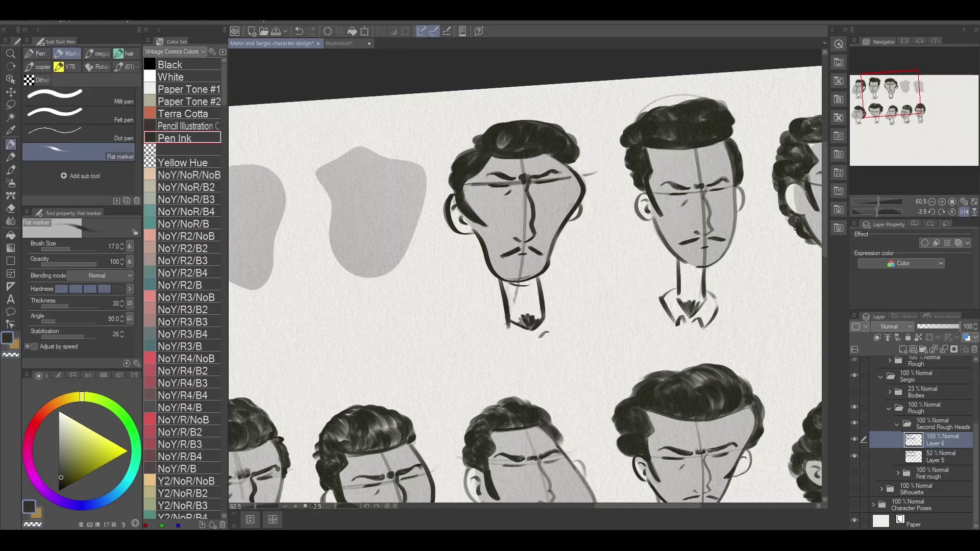
- Restore the unflipped canvas view, then lasso the last two upper-row blobs and move them right
key("h")
key("m")
left_click_drag(459, 132, 755, 285)
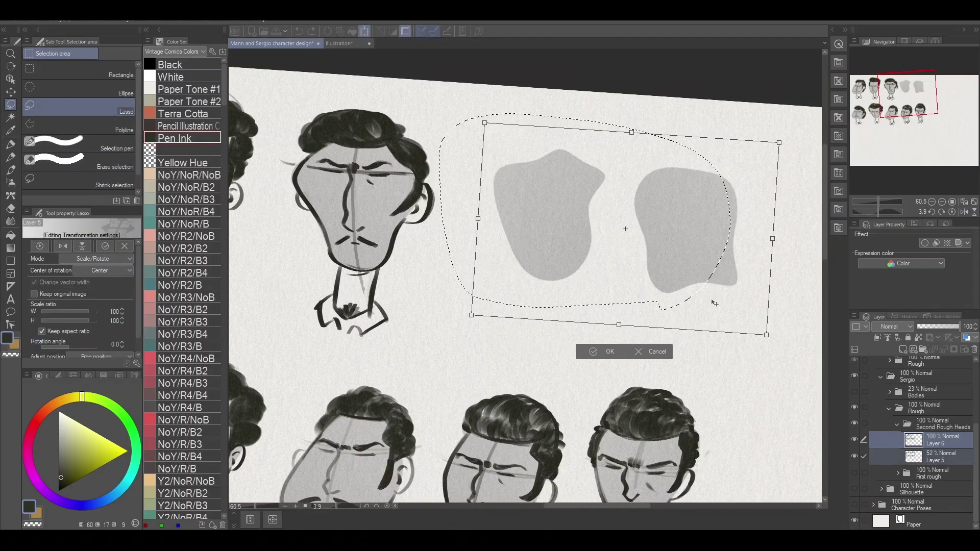
key("p")
- Draw curved guidelines and a scowling moustached face on the fourth upper-row blob
left_click_drag(636, 369, 664, 204)
left_click_drag(381, 227, 487, 364)
left_click_drag(453, 236, 361, 319)
left_click_drag(498, 117, 631, 240)
left_click_drag(600, 131, 498, 211)
key("r")
left_click_drag(668, 174, 698, 249)
key("p")
mouse_move(381, 236)
left_mouse_down()
mouse_move(437, 214)
mouse_move(488, 281)
mouse_move(511, 222)
left_mouse_up()
- Add the fourth upper-row head's neck, collar and ears, and fill its curly hair
mouse_move(518, 293)
left_mouse_down()
mouse_move(482, 342)
mouse_move(539, 324)
left_mouse_up()
left_click_drag(495, 197, 511, 233)
left_click_drag(427, 274, 438, 289)
mouse_move(414, 228)
left_mouse_down()
mouse_move(500, 195)
mouse_move(534, 271)
left_mouse_up()
mouse_move(503, 194)
left_mouse_down()
mouse_move(403, 240)
mouse_move(470, 185)
mouse_move(531, 209)
mouse_move(532, 265)
left_mouse_up()
key("bracketleft")
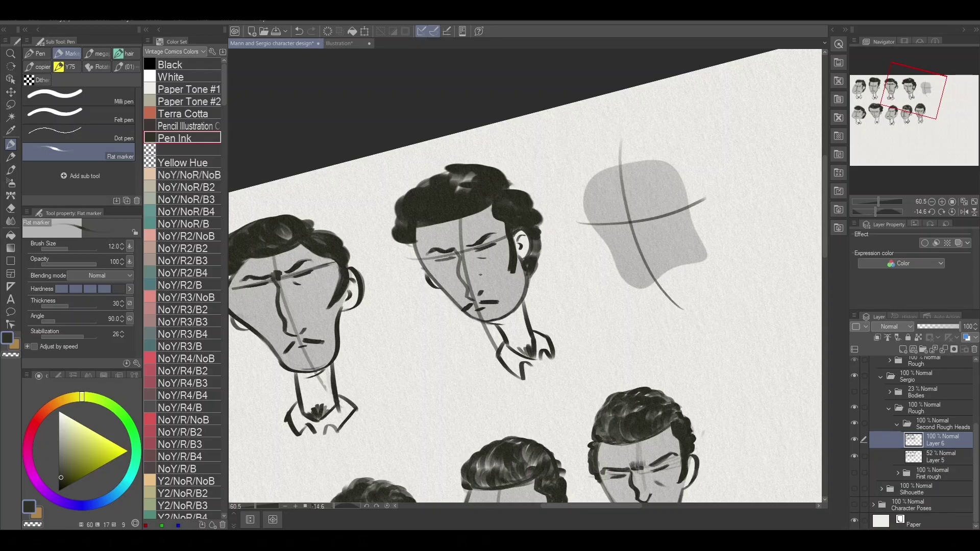
- Erase stray strokes and draw scowling brows and the start of a nose on the last upper-row blob
key("e")
mouse_move(486, 320)
left_mouse_down()
mouse_move(474, 295)
mouse_move(535, 225)
left_mouse_up()
key("p")
left_click_drag(614, 243, 528, 249)
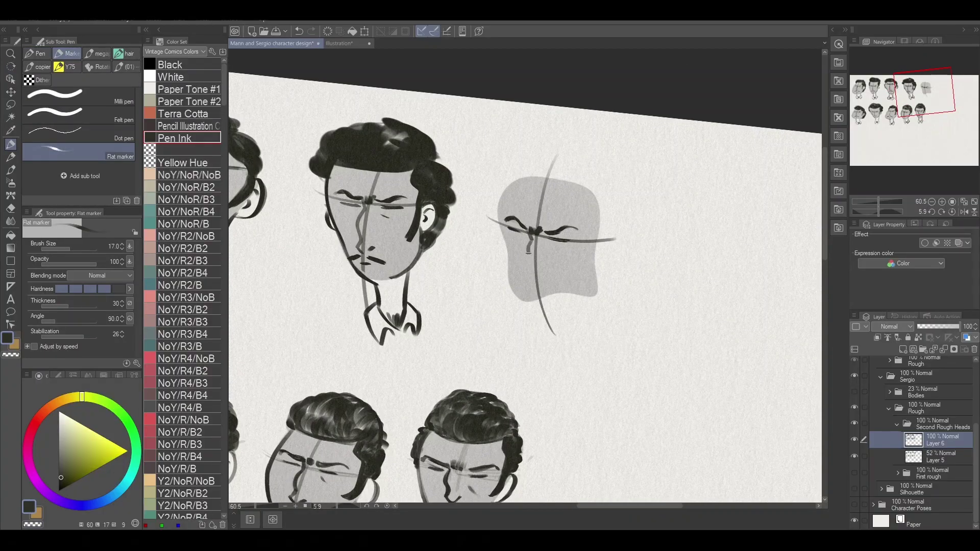
mouse_move(522, 282)
left_mouse_down()
mouse_move(510, 286)
mouse_move(597, 279)
mouse_move(521, 298)
left_mouse_up()
key("ctrl+z")
- Draw the last upper-row head's face contour, ear, hairline and sideburn
left_click_drag(477, 209, 525, 296)
left_click_drag(582, 220, 595, 250)
left_click_drag(477, 204, 560, 203)
left_click_drag(568, 245, 574, 211)
- Draw the last upper-row head's neck and open shirt collar
left_click_drag(577, 284, 590, 315)
left_click_drag(594, 325, 579, 366)
left_click_drag(591, 315, 615, 318)
- Finish the last upper-row head's dark curly hair and show the whole sheet of heads
mouse_move(561, 165)
left_mouse_down()
mouse_move(475, 206)
mouse_move(506, 174)
mouse_move(513, 183)
mouse_move(567, 176)
mouse_move(589, 207)
left_mouse_up()
key("bracketleft")
key("bracketleft")
key("bracketleft")
key("ctrl+0")
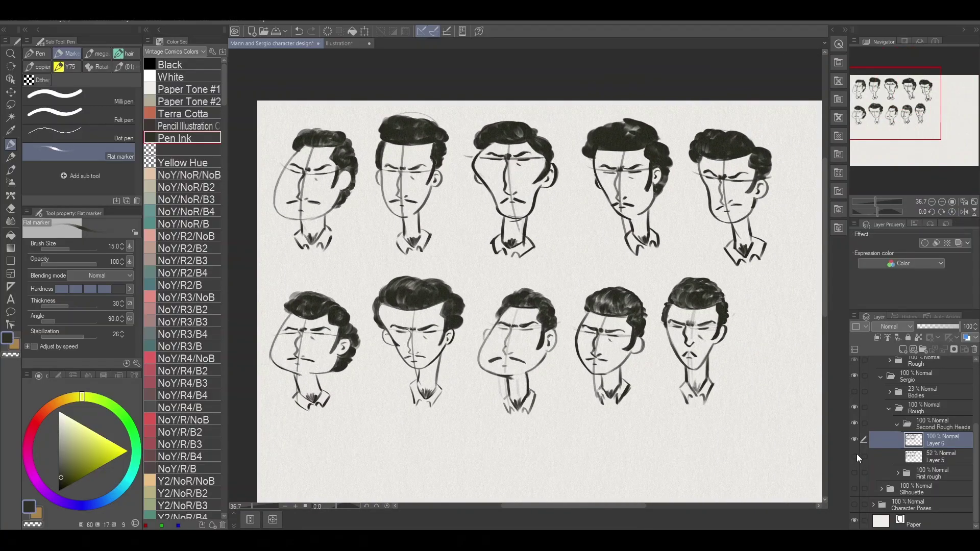
- Tint the rough heads layer blue, add a layer named Cleanup above it, and save the file
left_click(939, 453)
scroll(858, 409, "up", 2)
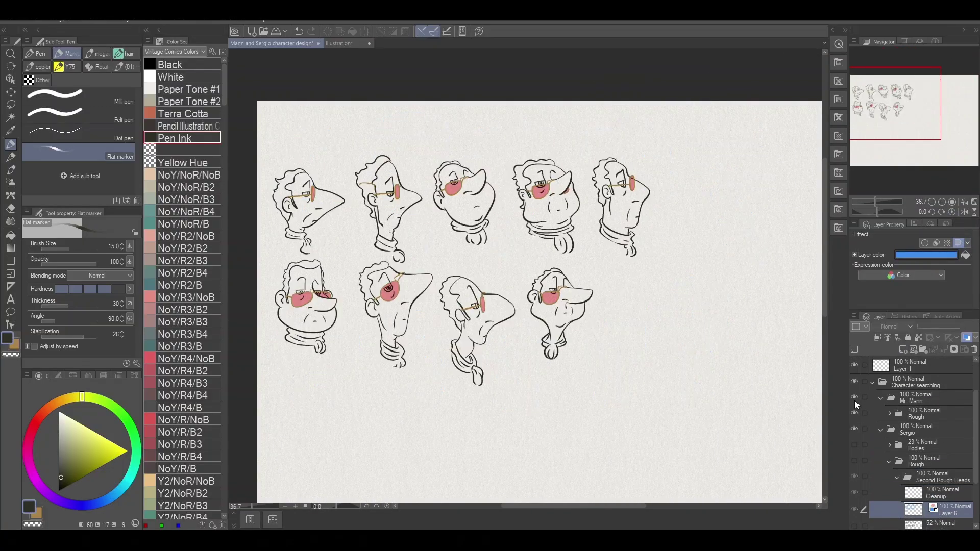
key("ctrl+s")
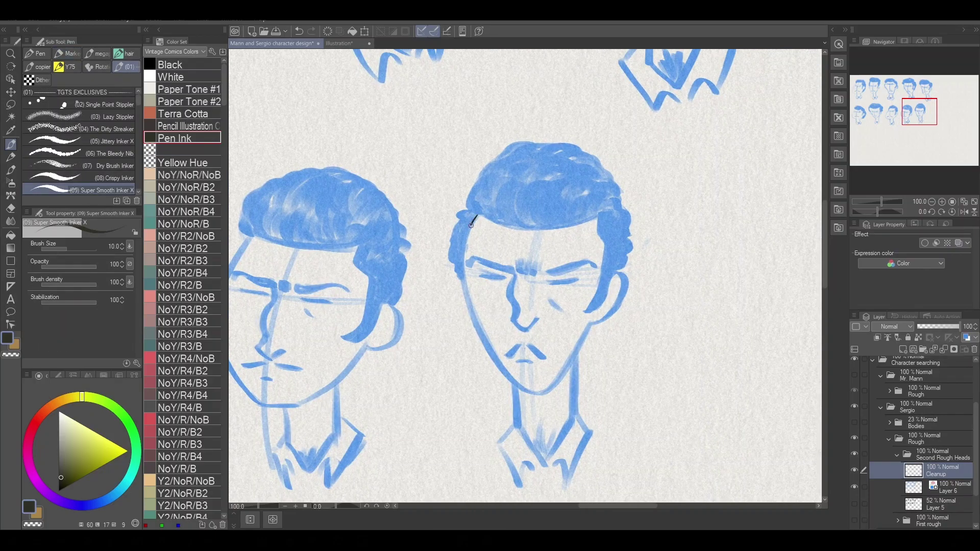
- Ink the last lower-row head's face contour, ear and sideburn with its scowling brows, eyes, nose and moustache
key("ctrl+z")
mouse_move(476, 223)
left_mouse_down()
mouse_move(527, 394)
mouse_move(552, 384)
mouse_move(590, 322)
left_mouse_up()
left_click_drag(612, 274, 607, 319)
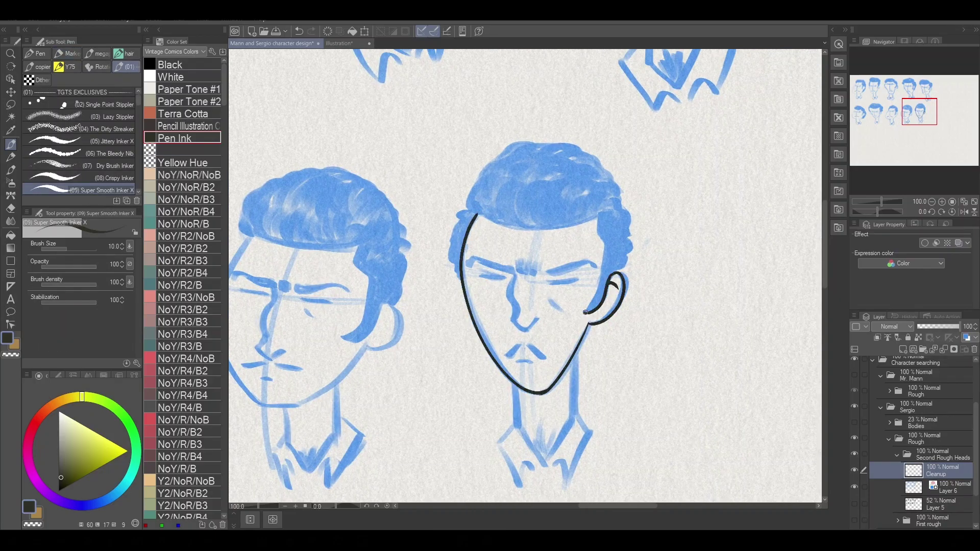
left_click_drag(600, 243, 580, 271)
left_click_drag(458, 242, 526, 260)
left_click_drag(535, 298, 575, 292)
mouse_move(576, 292)
left_mouse_down()
mouse_move(568, 300)
mouse_move(583, 319)
left_mouse_up()
- Outline the last lower-row head's curly hair, flipping the canvas for one side, and fill it with black ink
key("h")
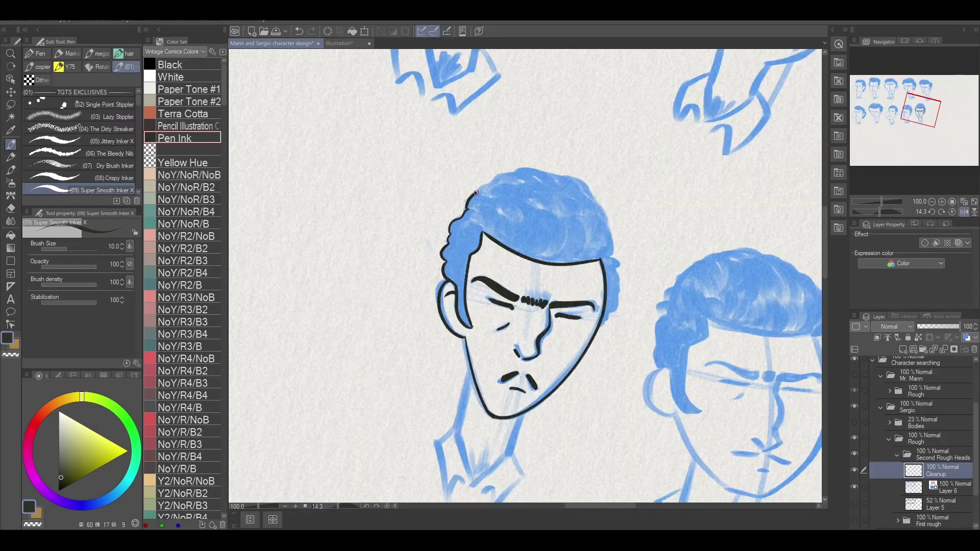
left_click_drag(473, 195, 531, 167)
key("h")
left_click_drag(440, 258, 435, 311)
left_click(511, 214)
- Ink the last lower-row head's neck, chest hair and open shirt collar
left_click_drag(562, 357, 505, 261)
left_click_drag(480, 319, 535, 356)
mouse_move(535, 243)
left_mouse_down()
mouse_move(512, 317)
mouse_move(543, 248)
left_mouse_up()
left_click_drag(537, 287, 507, 349)
left_click_drag(574, 266, 587, 334)
left_click_drag(551, 335, 589, 320)
- Ink the fourth lower-row head's scowling brows, eyes, nose and moustache
left_click_drag(510, 256, 626, 264)
left_click_drag(390, 254, 426, 259)
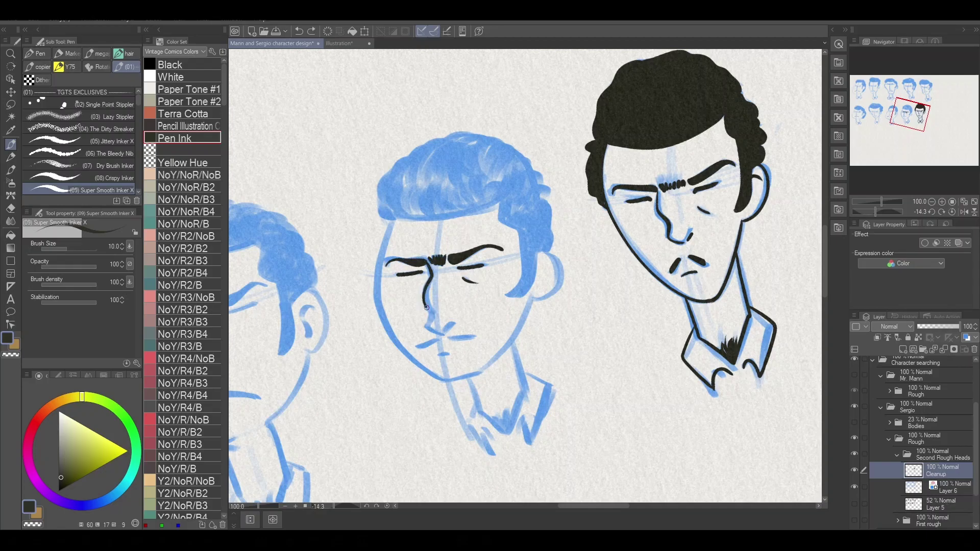
left_click_drag(460, 339, 477, 338)
left_click_drag(438, 340, 416, 349)
- Ink the fourth lower-row head's ear, sideburn, hairline and face contour, and fill the hair with black
mouse_move(533, 253)
left_mouse_down()
mouse_move(556, 258)
mouse_move(511, 299)
left_mouse_up()
left_click_drag(501, 203, 520, 233)
left_click_drag(393, 218, 501, 204)
mouse_move(393, 219)
left_mouse_down()
mouse_move(421, 147)
mouse_move(525, 163)
mouse_move(551, 204)
mouse_move(438, 377)
mouse_move(531, 301)
left_mouse_up()
key("g")
left_click(459, 174)
- Ink the fourth lower-row head's neck, chest hair and open collar, and thicken the shadow under its jaw
key("p")
left_click_drag(453, 318, 492, 368)
left_click_drag(512, 326, 492, 367)
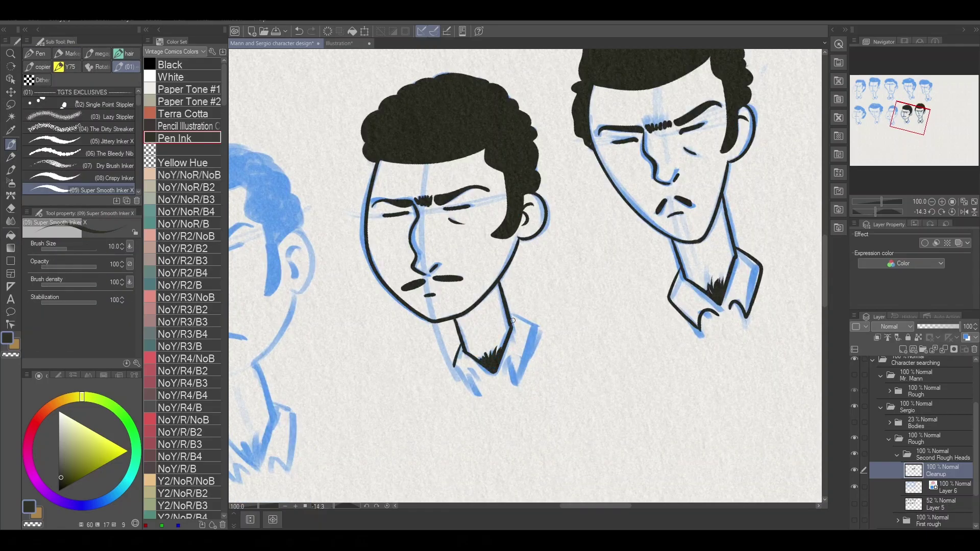
left_click_drag(513, 325, 516, 384)
left_click_drag(489, 373, 480, 395)
left_click_drag(455, 366, 468, 385)
left_click_drag(480, 309, 417, 341)
mouse_move(659, 232)
left_mouse_down()
mouse_move(627, 278)
mouse_move(710, 270)
left_mouse_up()
- Ink the third lower-row head's scowling brows, eyes, nose, thick moustache and heavy jaw contour
left_click_drag(460, 255, 633, 255)
left_click_drag(493, 203, 383, 277)
left_click_drag(459, 255, 531, 215)
left_click_drag(479, 179, 442, 229)
left_click_drag(531, 214, 459, 255)
mouse_move(439, 319)
left_mouse_down()
mouse_move(409, 347)
mouse_move(497, 305)
left_mouse_up()
left_click_drag(435, 322, 411, 346)
key("ctrl+z")
left_click_drag(459, 184, 450, 370)
left_click_drag(460, 255, 531, 214)
- Ink the third lower-row head's neck, ears, hairline and open collar, and start its hair outline
left_click_drag(434, 313, 434, 365)
mouse_move(489, 365)
left_mouse_down()
mouse_move(491, 309)
mouse_move(554, 259)
left_mouse_up()
mouse_move(557, 219)
left_mouse_down()
mouse_move(557, 258)
mouse_move(528, 250)
mouse_move(473, 124)
left_mouse_up()
left_click_drag(408, 175, 392, 203)
left_click_drag(434, 366, 453, 403)
left_click_drag(488, 363, 454, 402)
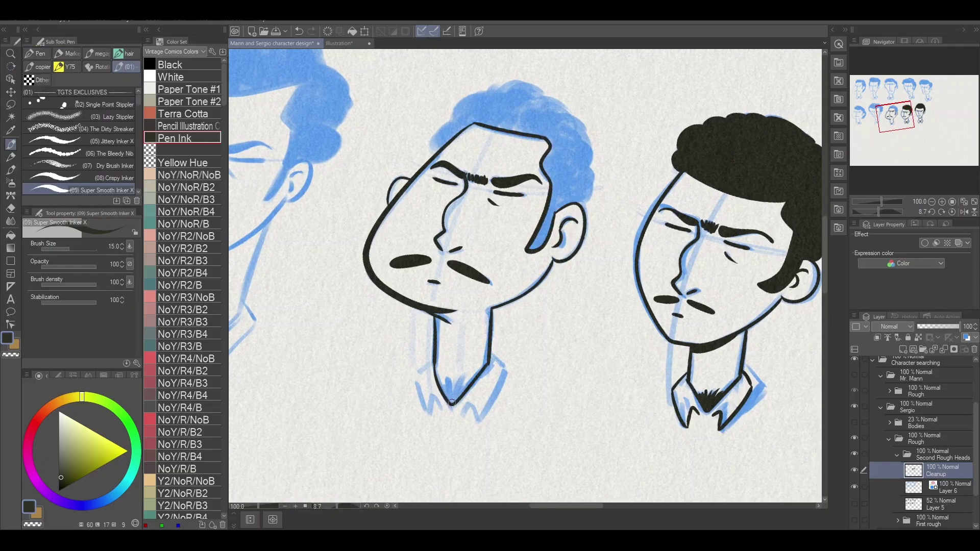
left_click_drag(426, 365, 421, 411)
left_click_drag(505, 375, 456, 416)
left_click_drag(593, 153, 585, 205)
- Ink the second lower-row head's neck, shirt opening and collar
mouse_move(584, 204)
left_mouse_down()
mouse_move(520, 83)
mouse_move(494, 263)
mouse_move(503, 353)
left_mouse_up()
left_click_drag(447, 324, 452, 353)
mouse_move(453, 357)
left_mouse_down()
mouse_move(507, 357)
mouse_move(505, 411)
left_mouse_up()
left_click_drag(451, 353, 465, 418)
- Ink the second lower-row head's tapering face contour, hairline, ears and solid black hair
mouse_move(298, 179)
left_mouse_down()
mouse_move(483, 288)
mouse_move(494, 236)
left_mouse_up()
left_click_drag(492, 235, 512, 219)
left_click_drag(329, 245, 363, 278)
left_click_drag(365, 273, 382, 279)
mouse_move(424, 70)
left_mouse_down()
mouse_move(280, 199)
mouse_move(467, 124)
mouse_move(511, 194)
left_mouse_up()
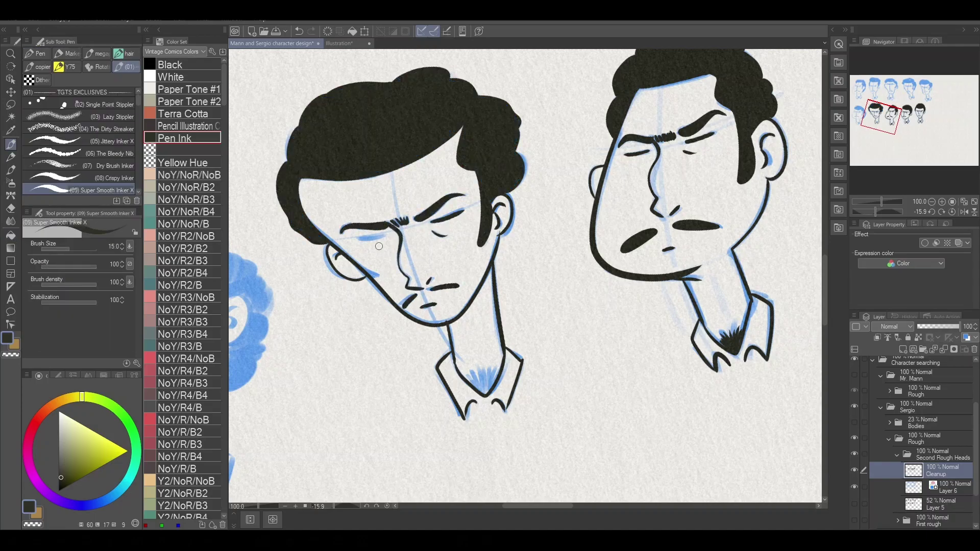
- Ink the first lower-row head's back jaw line, neck and open shirt collar
left_click_drag(487, 374, 728, 346)
mouse_move(477, 314)
left_mouse_down()
mouse_move(449, 358)
mouse_move(416, 380)
left_mouse_up()
left_click_drag(436, 380, 462, 423)
left_click_drag(377, 393, 403, 438)
left_click_drag(403, 439, 459, 455)
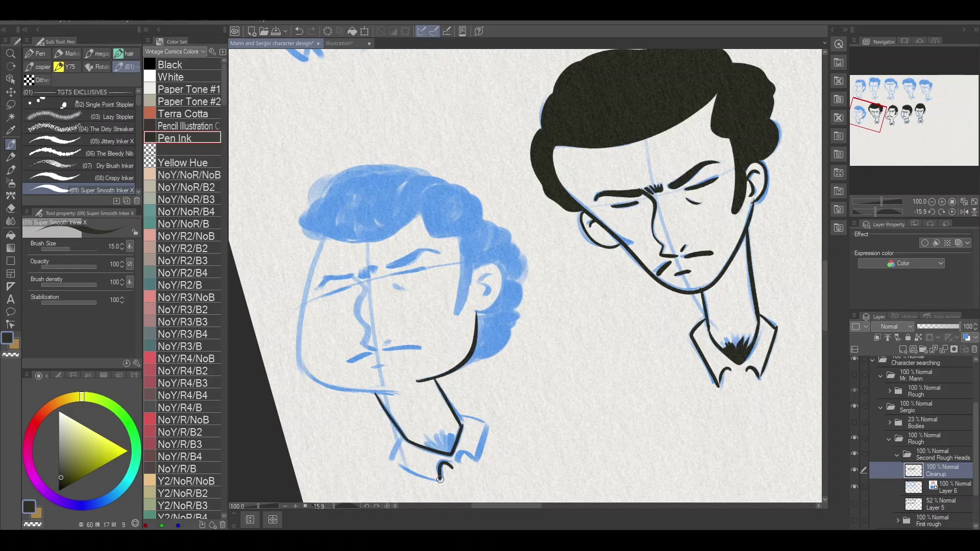
left_click_drag(459, 416, 474, 467)
left_click_drag(391, 454, 439, 480)
- Ink the first lower-row head's scowling brows, eyes and front face contour
left_click_drag(391, 265, 436, 250)
left_click_drag(326, 293, 381, 268)
left_click_drag(330, 282, 352, 275)
left_click_drag(325, 234, 298, 324)
- Ink the first lower-row head's hairline, sideburn and curly hair outline, and fill the hair with black
key("g")
key("p")
scroll(459, 255, "up", 1)
left_click_drag(483, 295, 491, 335)
left_click_drag(427, 232, 326, 254)
left_click_drag(429, 234, 462, 261)
mouse_move(325, 253)
left_mouse_down()
mouse_move(307, 228)
mouse_move(467, 209)
left_mouse_up()
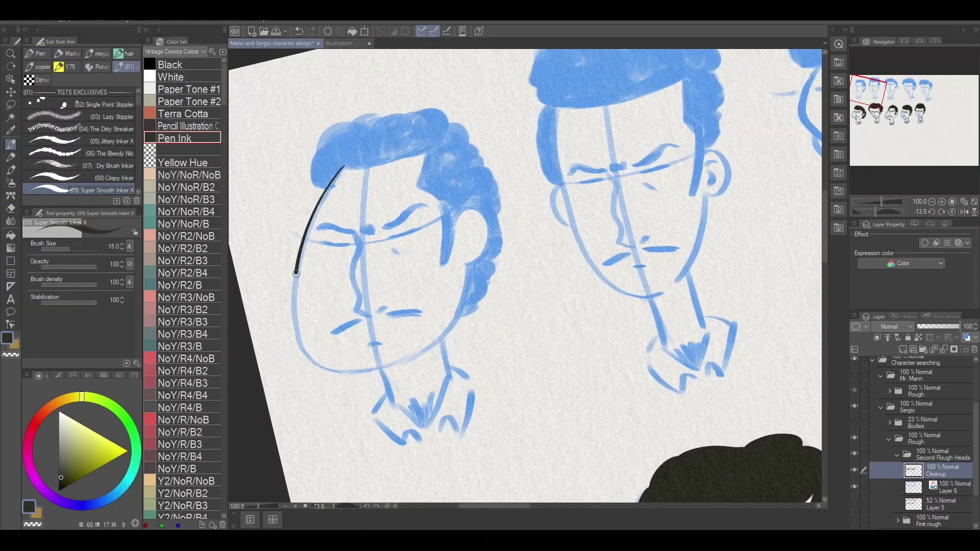
- Ink the first upper-row head's face contour, neck and open shirt collar
left_click_drag(295, 273, 417, 353)
left_click_drag(469, 263, 384, 380)
left_click_drag(390, 435, 387, 393)
left_click_drag(449, 365, 475, 382)
left_click_drag(438, 432, 467, 399)
- Ink the first upper-row head's mouth, nose, eyes and furrowed brows
left_click_drag(369, 343, 382, 342)
left_click_drag(351, 231, 358, 290)
left_click_drag(329, 245, 323, 244)
left_click_drag(363, 238, 367, 226)
mouse_move(378, 227)
left_mouse_down()
mouse_move(429, 211)
mouse_move(422, 227)
left_mouse_up()
- Outline the first upper-row head's curly hair, ear and sideburn, and fill the hair with black
mouse_move(357, 122)
left_mouse_down()
mouse_move(490, 171)
mouse_move(462, 321)
left_mouse_up()
left_click_drag(459, 239, 467, 263)
left_click_drag(424, 154, 442, 255)
key("g")
left_click(388, 138)
- Ink the second upper-row head's scowling eyes and brows, moustache and mouth
key("p")
left_click_drag(507, 368, 338, 419)
left_click_drag(475, 220, 502, 211)
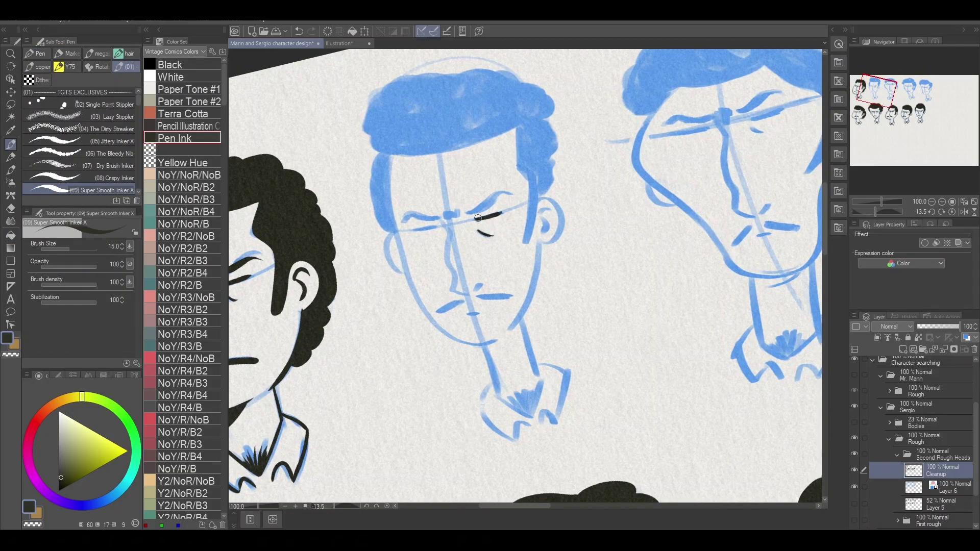
left_click_drag(477, 296, 512, 296)
left_click_drag(461, 301, 437, 311)
left_click_drag(466, 315, 484, 314)
- Ink the second upper-row head's long face contour, neck and open shirt collar
mouse_move(389, 152)
left_mouse_down()
mouse_move(392, 227)
mouse_move(506, 338)
left_mouse_up()
left_click_drag(542, 241, 498, 393)
left_click_drag(523, 327, 552, 423)
left_click_drag(528, 412, 483, 408)
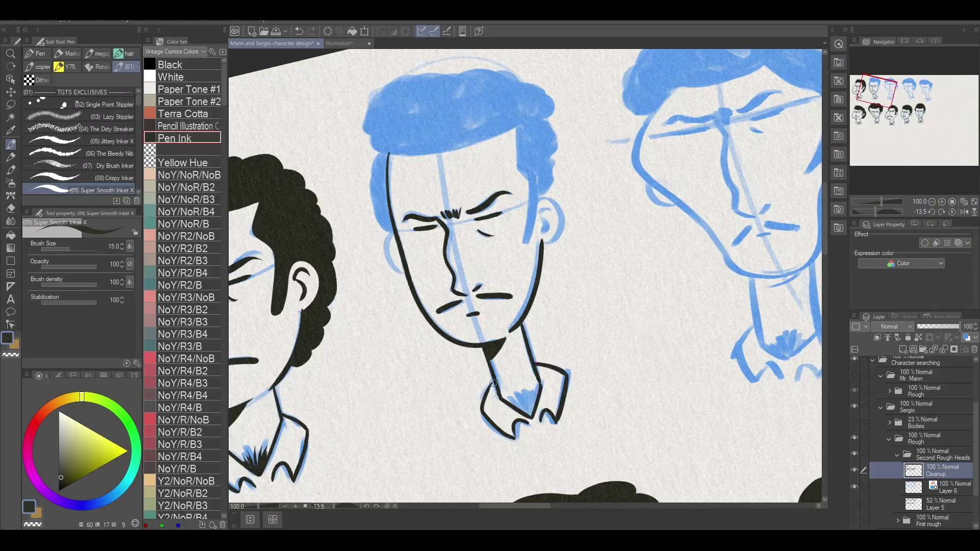
- Ink the second upper-row head's ears, hairline and curly hair outline
left_click_drag(542, 206, 546, 240)
left_click_drag(393, 235, 403, 273)
mouse_move(388, 153)
left_mouse_down()
mouse_move(370, 225)
mouse_move(531, 178)
left_mouse_up()
mouse_move(531, 178)
left_mouse_down()
mouse_move(525, 245)
mouse_move(560, 134)
left_mouse_up()
mouse_move(559, 135)
left_mouse_down()
mouse_move(502, 70)
mouse_move(391, 82)
left_mouse_up()
left_click_drag(388, 83, 364, 153)
- Ink the third upper-row head's pear-shaped face contour, chin shadow, neck, chest hair and open collar
left_click_drag(490, 153, 357, 148)
mouse_move(533, 151)
left_mouse_down()
mouse_move(345, 151)
mouse_move(510, 224)
left_mouse_up()
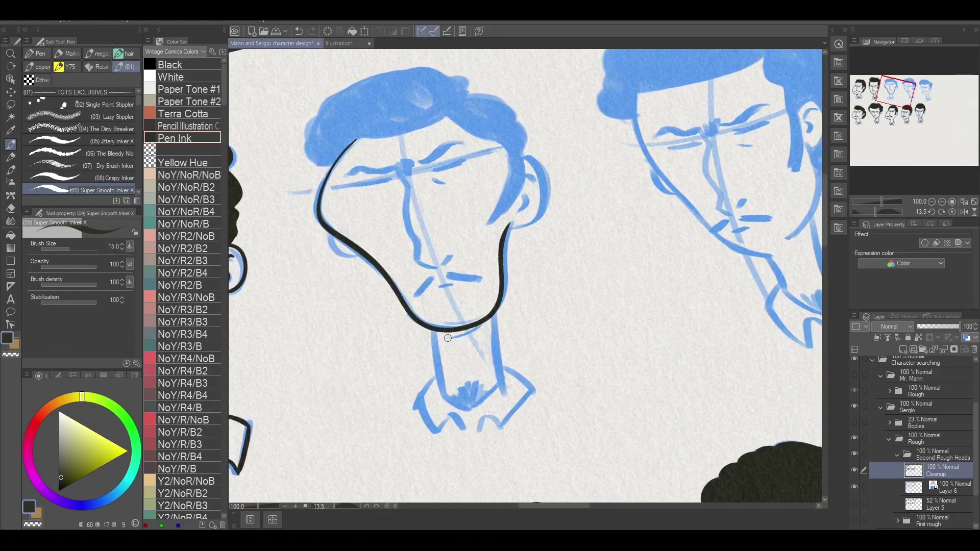
left_click_drag(493, 318, 500, 375)
left_click_drag(479, 327, 446, 338)
left_click_drag(431, 331, 501, 381)
left_click_drag(440, 375, 442, 434)
left_click_drag(479, 431, 503, 363)
- Ink the third upper-row head's near ear, sideburn and peaked hairline
left_click_drag(526, 169, 516, 232)
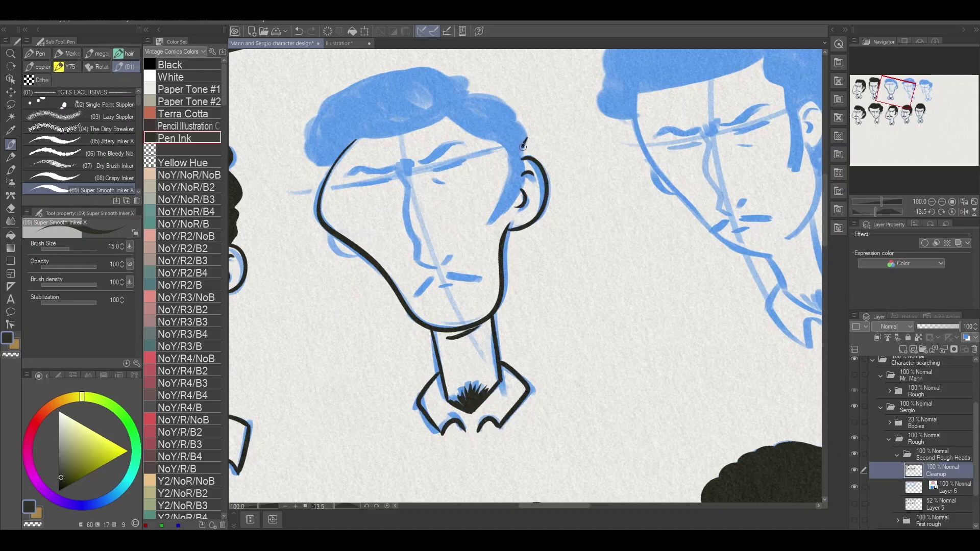
left_click_drag(525, 138, 487, 224)
left_click_drag(509, 153, 381, 136)
- Ink the third upper-row head's furrowed brows, eyes, long nose and moustache
left_click_drag(422, 164, 465, 143)
left_click_drag(431, 168, 466, 160)
left_click_drag(431, 179, 448, 183)
left_click_drag(356, 183, 392, 178)
left_click_drag(394, 166, 414, 162)
left_click_drag(406, 171, 406, 234)
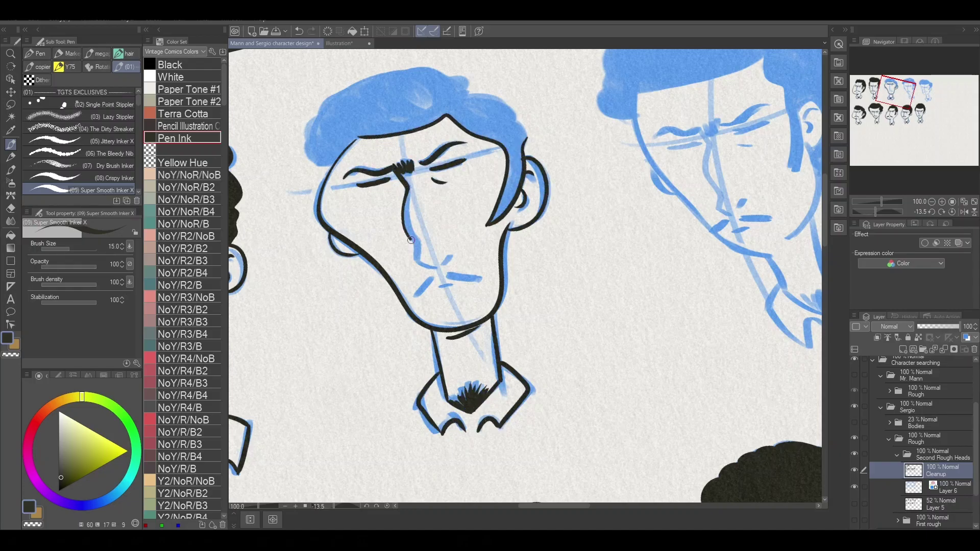
left_click_drag(474, 282, 458, 321)
- Outline the third upper-row head's hair and fill it with black ink
left_click_drag(306, 209, 322, 122)
left_click_drag(342, 128, 449, 109)
left_click_drag(444, 148, 495, 128)
key("g")
left_click(408, 118)
- Ink the fourth upper-row head's face contour, hairline, sideburn and ears
left_click_drag(552, 343, 245, 343)
mouse_move(334, 184)
left_mouse_down()
mouse_move(475, 347)
mouse_move(637, 307)
mouse_move(451, 318)
left_mouse_up()
left_click_drag(452, 328, 455, 362)
left_click_drag(488, 225, 459, 314)
mouse_move(474, 245)
left_mouse_down()
mouse_move(482, 178)
mouse_move(368, 154)
mouse_move(309, 164)
left_mouse_up()
left_click_drag(326, 244, 350, 267)
- Ink the fourth upper-row head's neck, chest hair and open shirt collar
left_click_drag(482, 295, 506, 385)
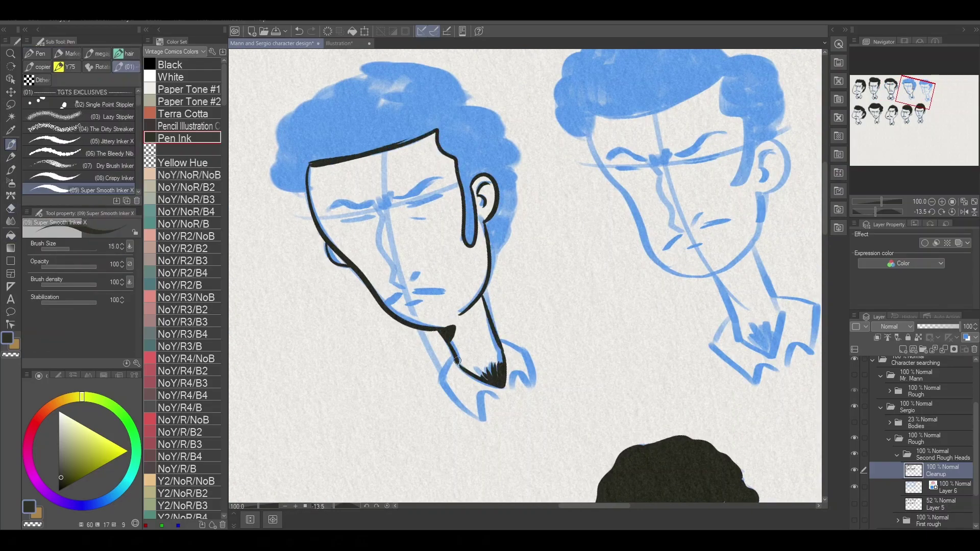
left_click_drag(452, 355, 482, 422)
left_click_drag(502, 341, 535, 387)
- Outline the fourth upper-row head's curly hair and fill it with black
mouse_move(511, 255)
left_mouse_down()
mouse_move(504, 136)
mouse_move(372, 64)
mouse_move(278, 148)
left_mouse_up()
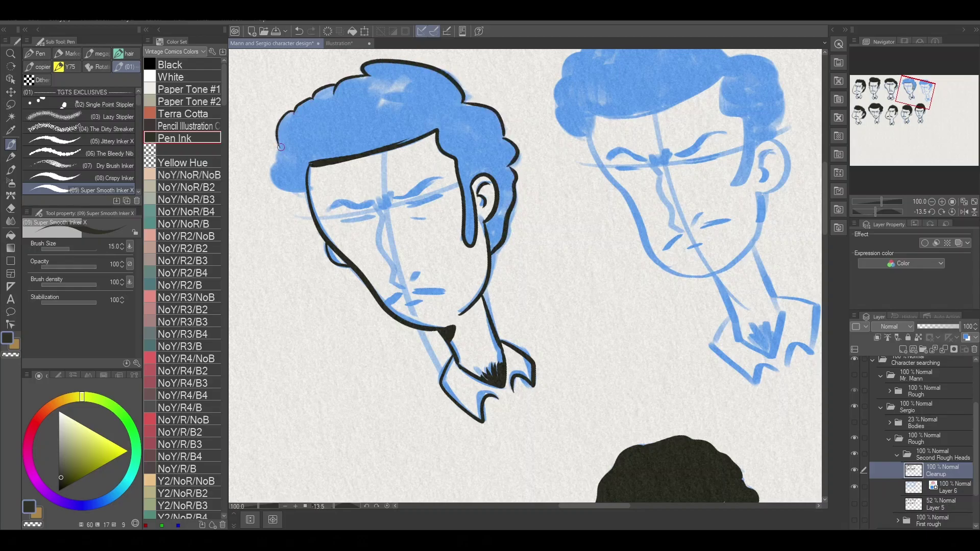
key("g")
left_click(388, 102)
- Ink the fourth upper-row head's furrowed brows, closed eyes, nose and moustache in black
key("p")
left_click_drag(448, 175, 403, 190)
left_click_drag(378, 195, 340, 194)
left_click_drag(443, 192, 410, 200)
left_click_drag(344, 210, 376, 206)
left_click_drag(413, 210, 430, 212)
left_click_drag(398, 188, 379, 198)
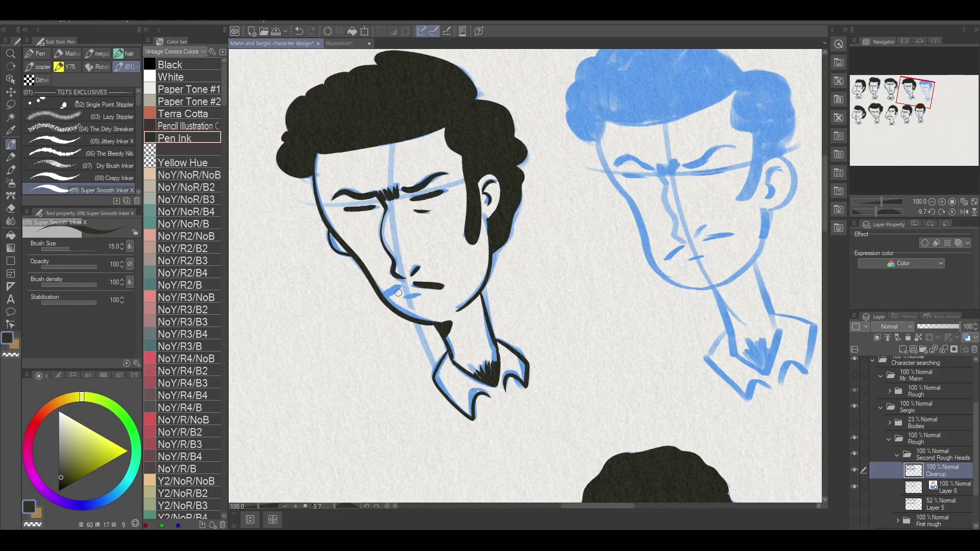
- Ink the fifth upper-row head's face contour, neck, open shirt collar and chest hair
left_click_drag(417, 294, 227, 337)
left_click_drag(406, 166, 540, 333)
left_click_drag(573, 264, 540, 409)
mouse_move(560, 317)
left_mouse_down()
mouse_move(586, 389)
mouse_move(574, 425)
mouse_move(484, 410)
left_mouse_up()
left_click_drag(488, 378, 462, 413)
left_click_drag(430, 378, 483, 426)
left_click_drag(489, 352, 494, 421)
- Ink the fifth upper-row head's ear, sideburn and facial features
mouse_move(480, 197)
left_mouse_down()
mouse_move(489, 253)
mouse_move(490, 236)
left_mouse_up()
mouse_move(455, 239)
left_mouse_down()
mouse_move(453, 129)
mouse_move(305, 95)
mouse_move(462, 115)
mouse_move(454, 148)
left_mouse_up()
left_click_drag(401, 205, 414, 203)
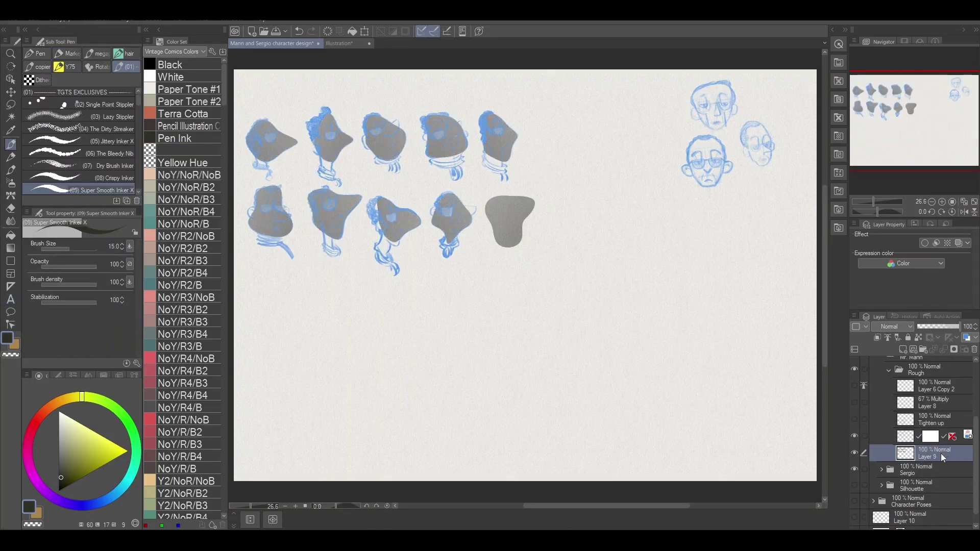
- Sketch Mr. Mann's long-nosed face with glasses, wavy hair, neck and knotted scarf over the last empty grey blob with the Flat marker
scroll(334, 374, "up", 6)
key("h")
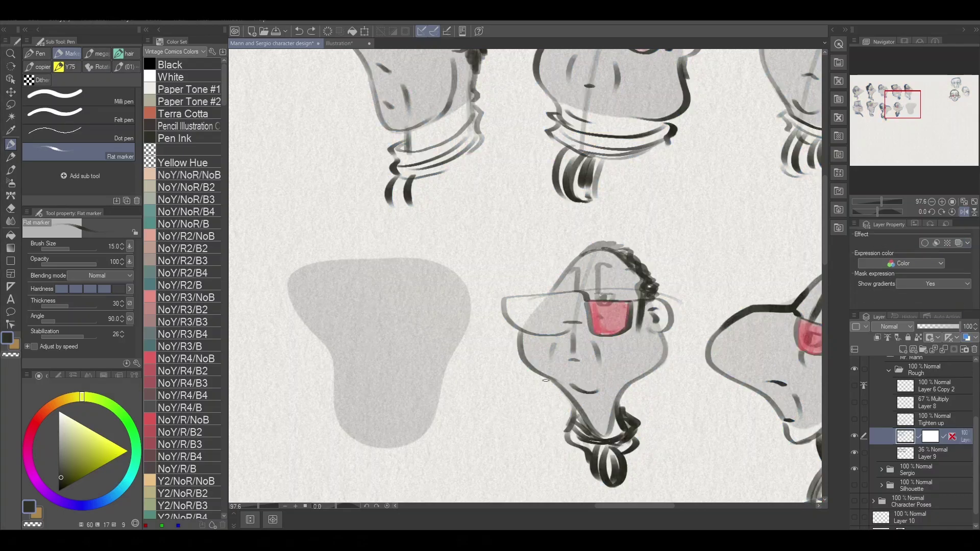
left_click_drag(431, 352, 440, 495)
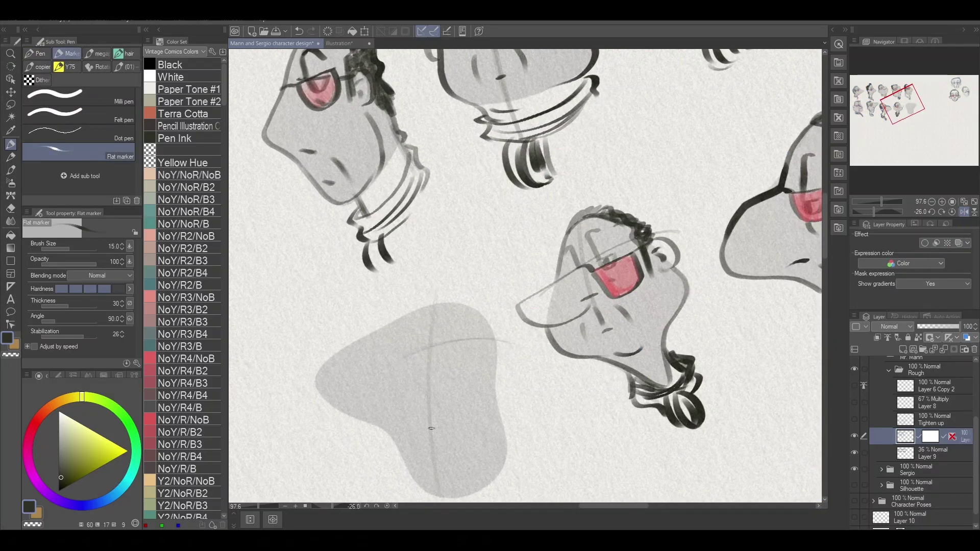
scroll(440, 495, "down", 1)
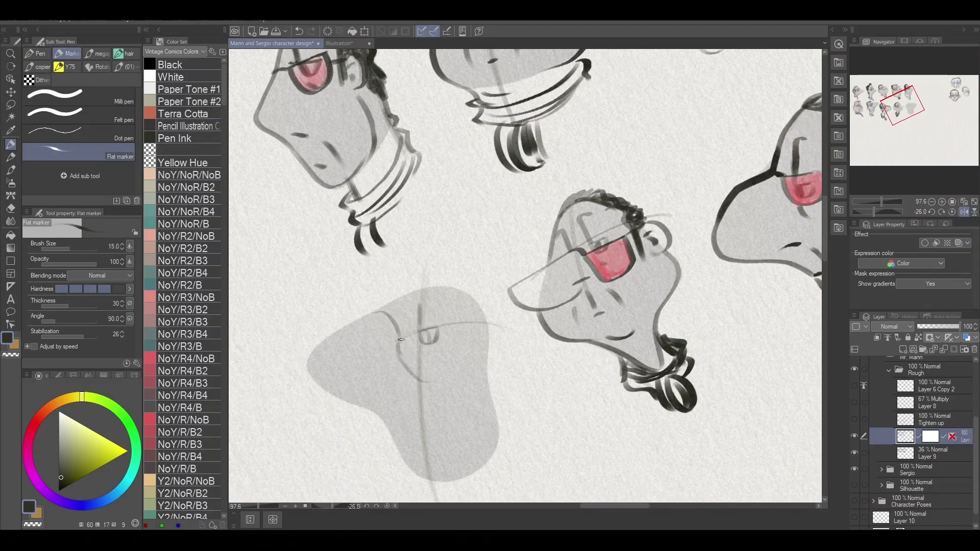
scroll(423, 345, "down", 2)
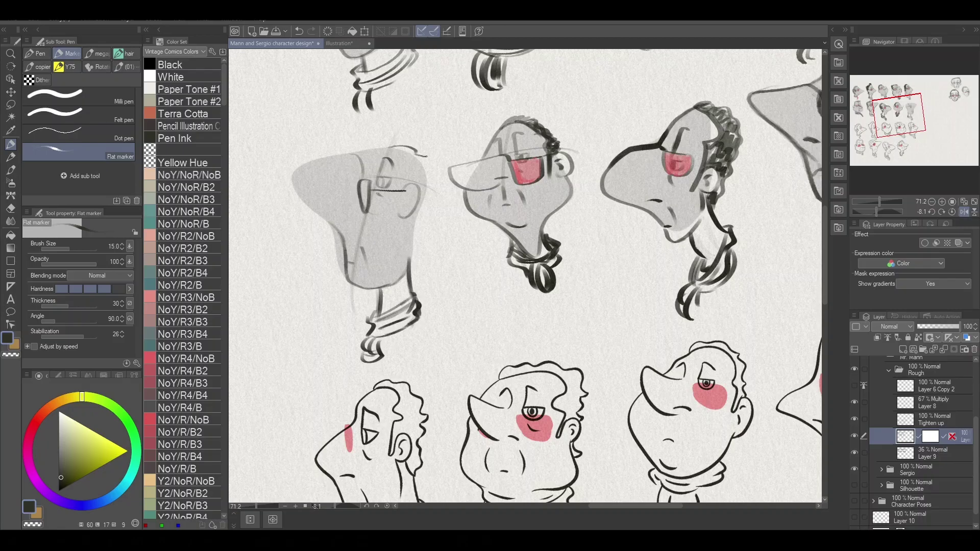
left_click_drag(411, 221, 408, 243)
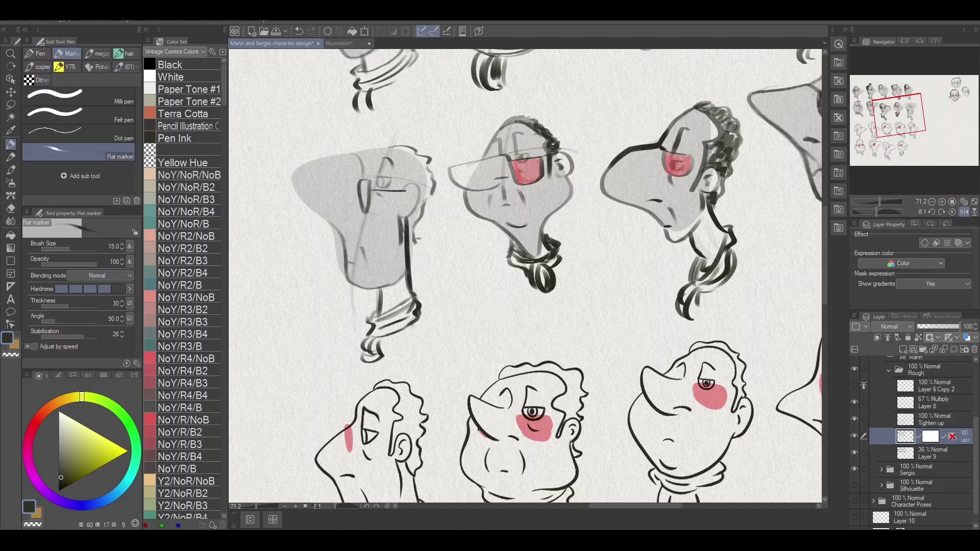
left_click_drag(356, 230, 419, 317)
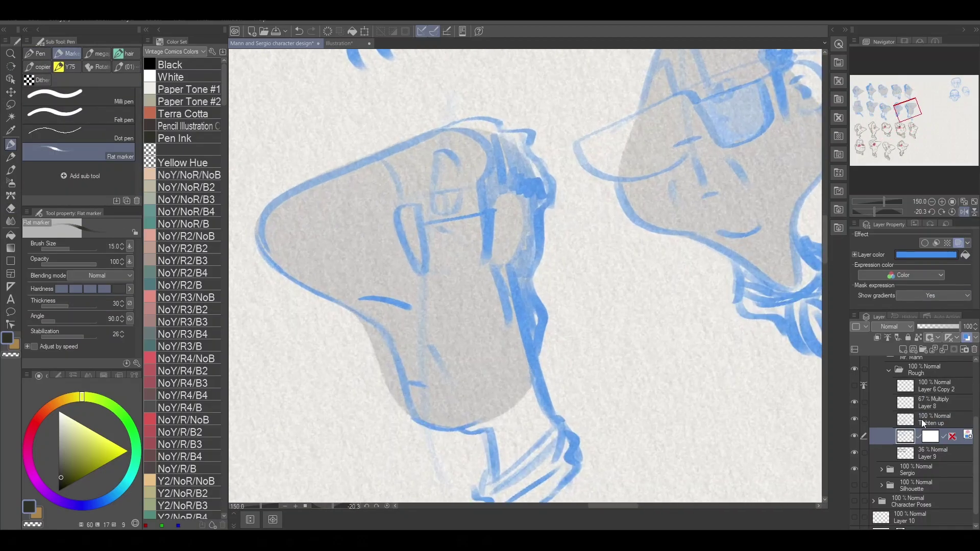
- Ink the last Mr. Mann head's nose bridge line, narrow glasses and half-lidded eye with the Super Smooth Inker
left_click_drag(400, 207, 384, 169)
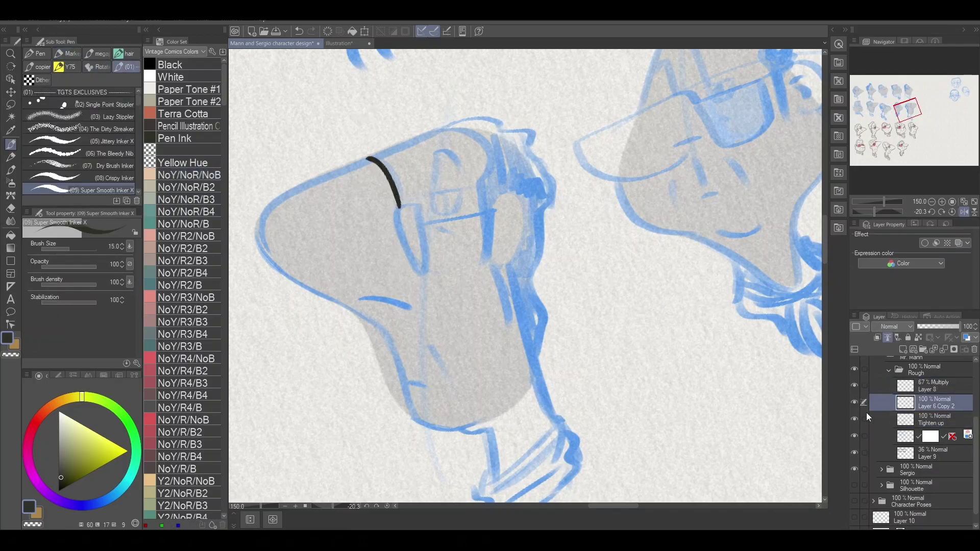
left_click_drag(434, 255, 449, 276)
mouse_move(426, 228)
left_mouse_down()
mouse_move(414, 233)
mouse_move(509, 231)
left_mouse_up()
left_click_drag(453, 250, 469, 261)
left_click_drag(448, 180, 449, 224)
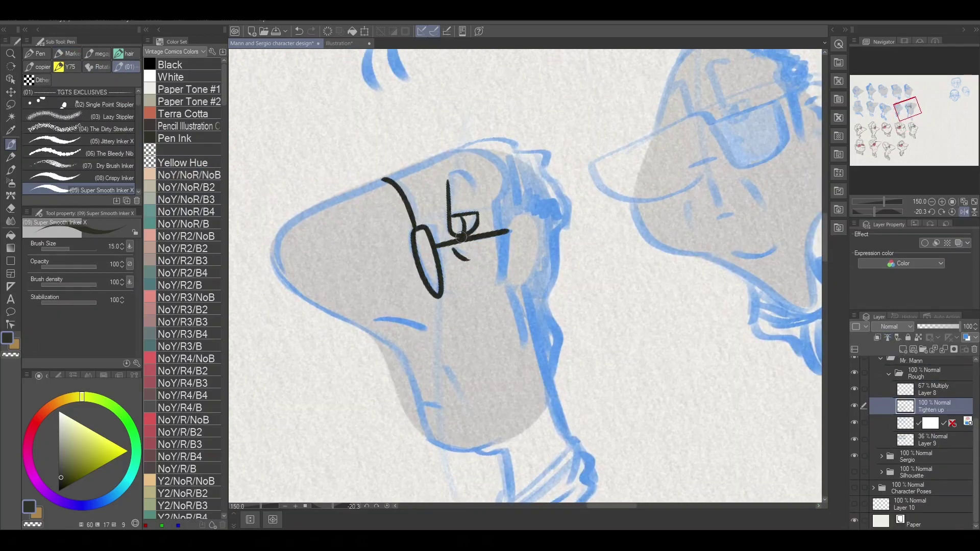
- Ink the last Mr. Mann head's cheek creases, mouth, large nose contour, chin, ear and back of the neck
left_click_drag(437, 352, 462, 400)
left_click_drag(507, 290, 520, 363)
left_click_drag(421, 403, 440, 412)
mouse_move(454, 151)
left_mouse_down()
mouse_move(286, 284)
mouse_move(350, 321)
left_mouse_up()
mouse_move(350, 321)
left_mouse_down()
mouse_move(365, 199)
mouse_move(392, 381)
left_mouse_up()
mouse_move(488, 273)
left_mouse_down()
mouse_move(502, 265)
mouse_move(514, 286)
left_mouse_up()
left_click_drag(441, 432, 497, 323)
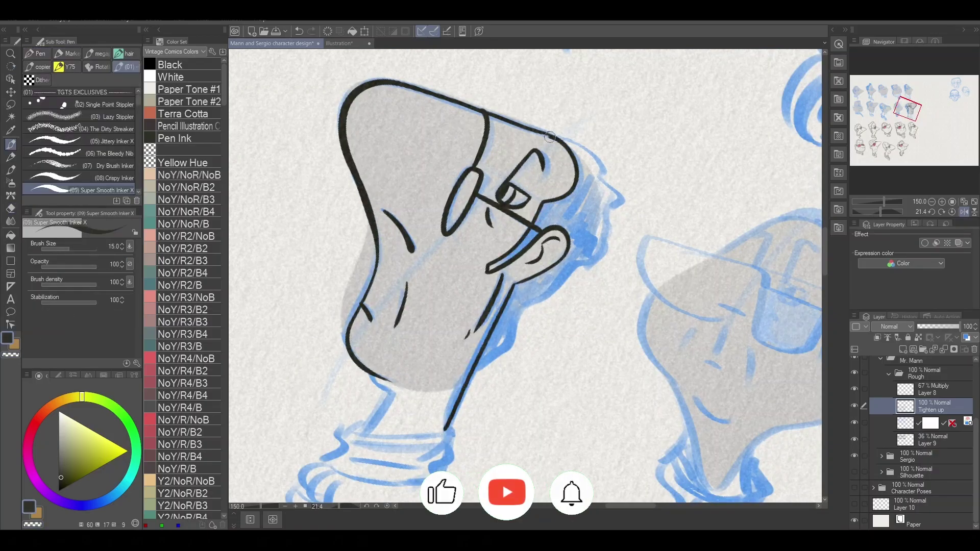
- Ink the last Mr. Mann head's crown, wavy hair, front of the neck and knotted scarf
left_click_drag(632, 280, 613, 215)
left_click_drag(531, 149, 571, 228)
scroll(571, 228, "down", 5)
mouse_move(541, 347)
left_mouse_down()
mouse_move(462, 395)
mouse_move(556, 385)
left_mouse_up()
left_click_drag(475, 385, 449, 444)
left_click_drag(536, 390, 477, 421)
left_click_drag(469, 434, 462, 462)
- Colour the last Mr. Mann head's glasses lens with red NoY/R4/NoB on the Multiply layer
scroll(525, 276, "down", 10)
left_click(183, 358)
key("g")
left_click_drag(714, 459, 640, 380)
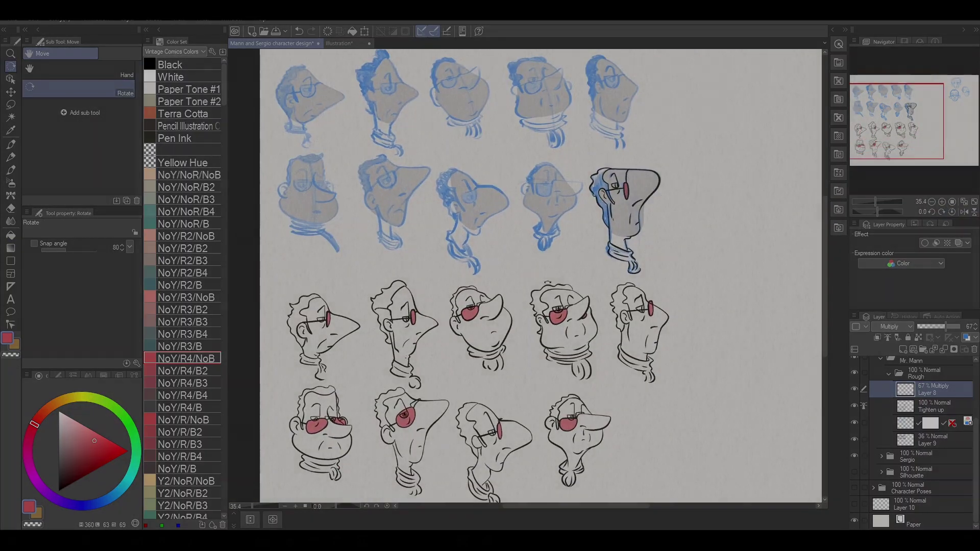